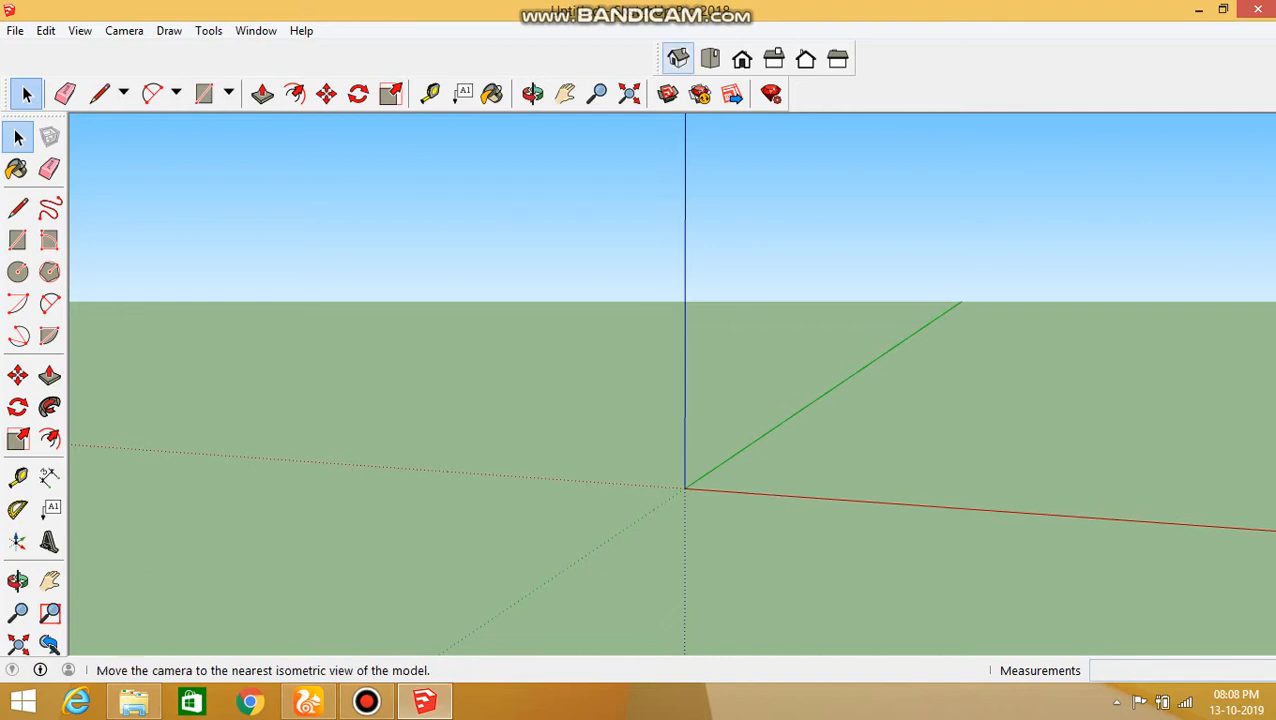
# Draw a rectangle about 109964523' by 101155525' on the ground beside the origin and extrude it into a box about 51478921' high
pyautogui.click(678, 59)
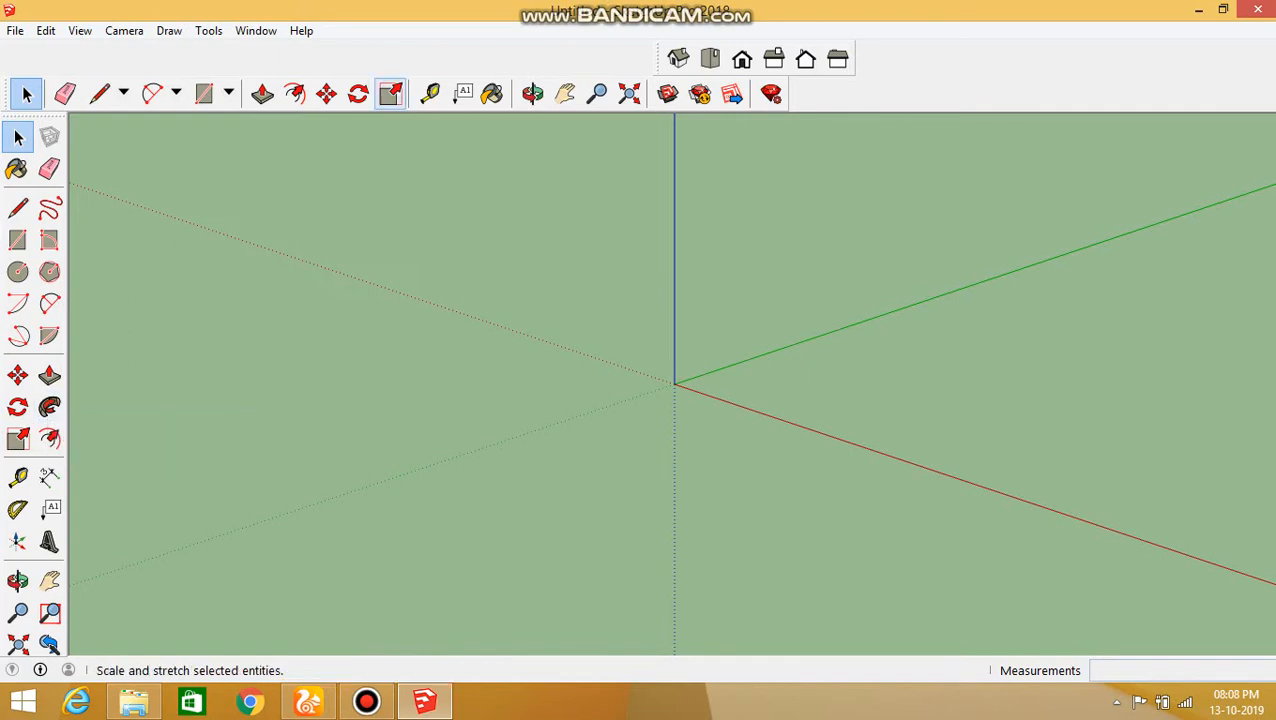
pyautogui.click(228, 93)
pyautogui.click(248, 122)
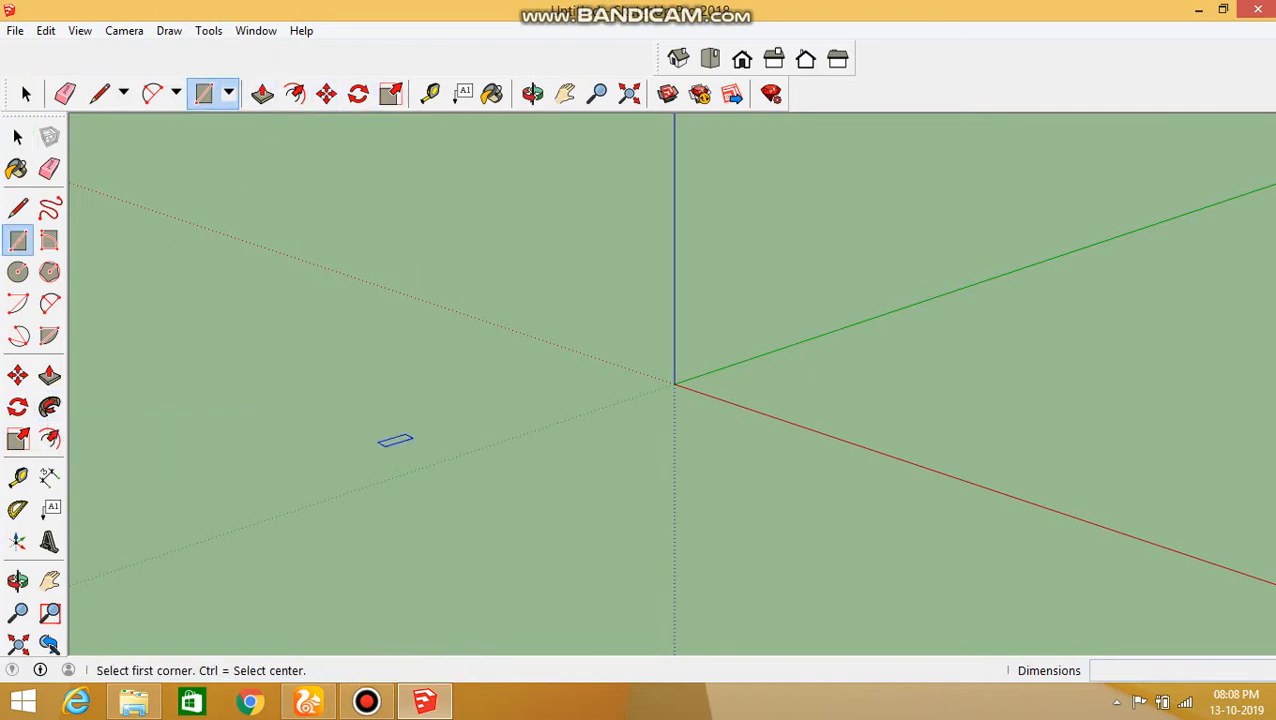
pyautogui.click(369, 490)
pyautogui.click(504, 285)
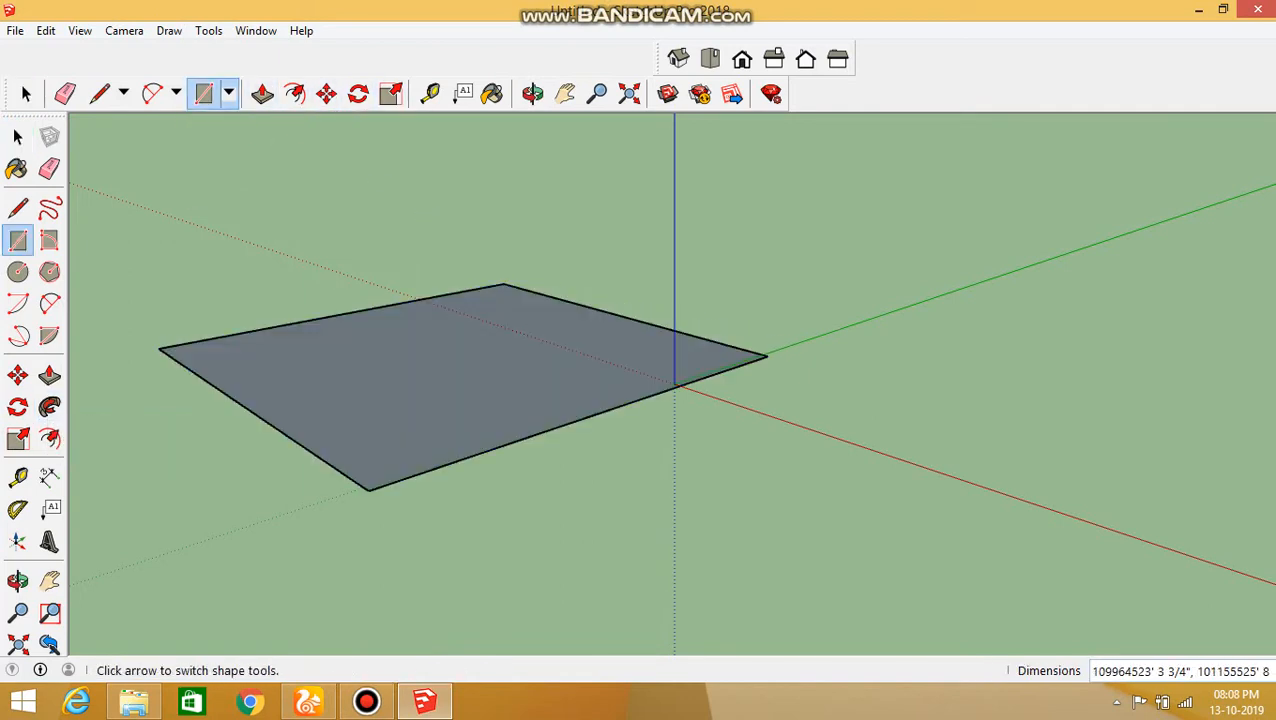
pyautogui.click(262, 93)
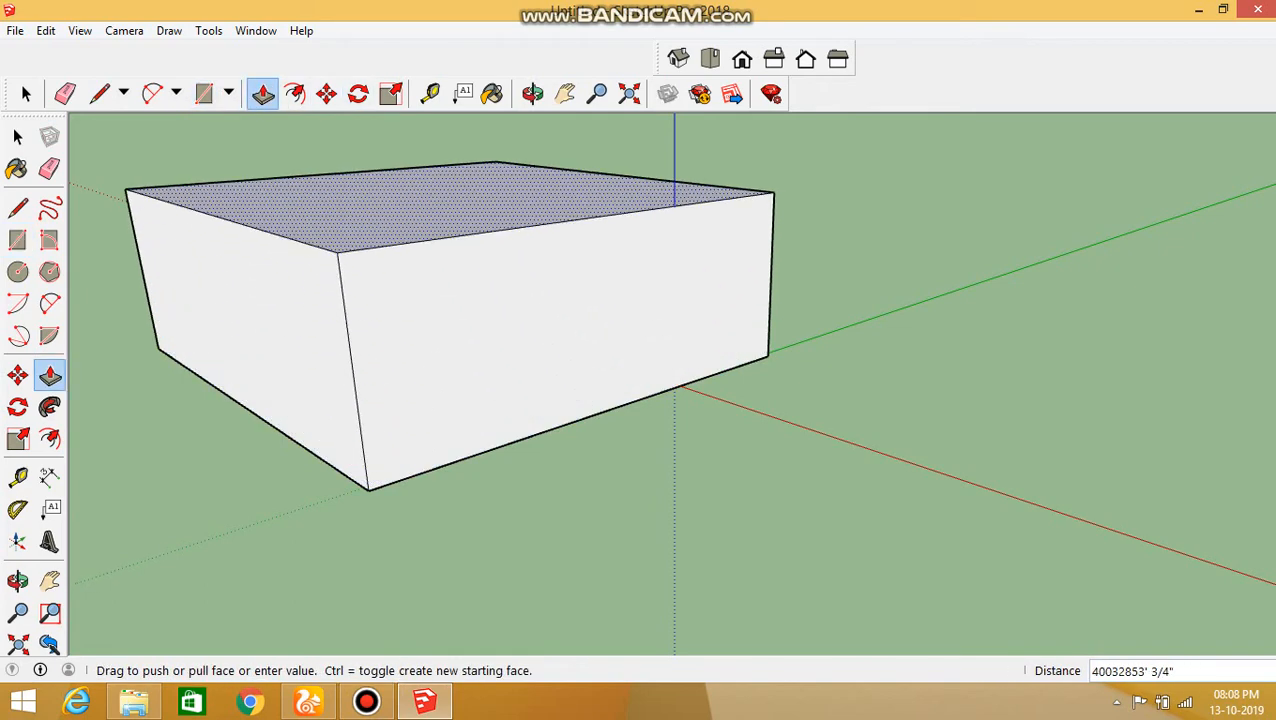
pyautogui.click(470, 142)
pyautogui.click(710, 58)
pyautogui.click(678, 59)
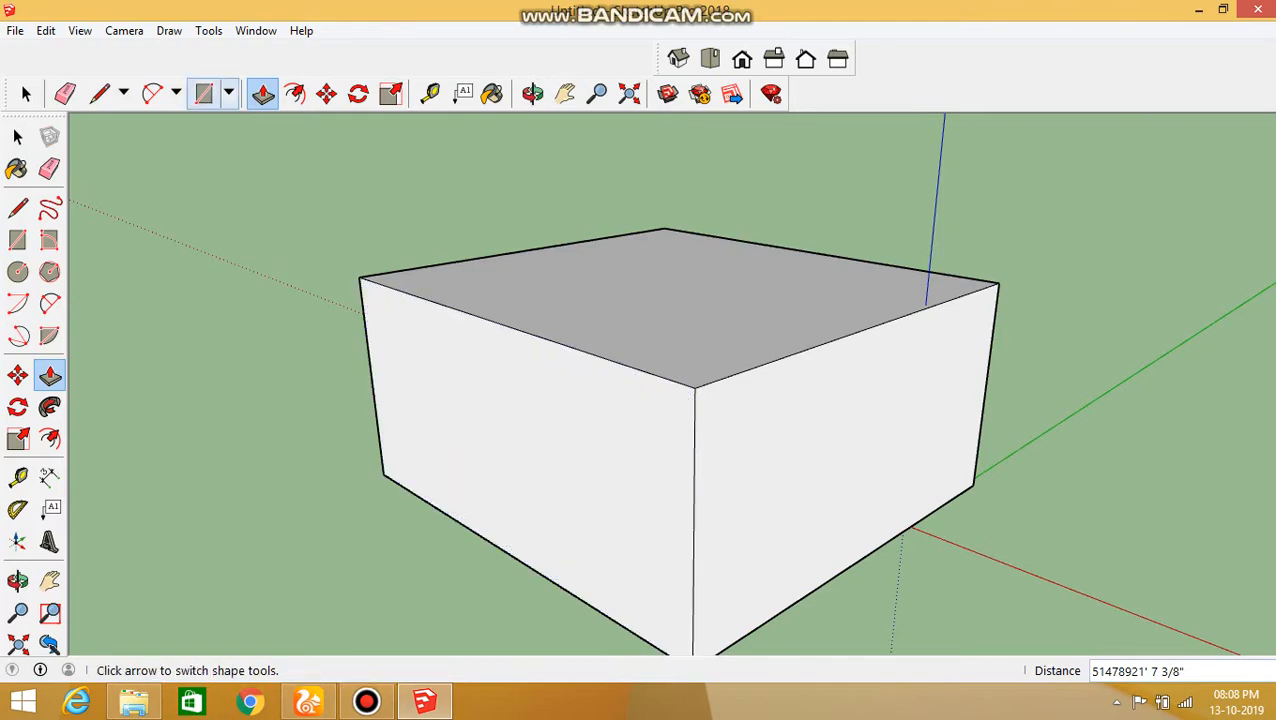
pyautogui.click(152, 93)
pyautogui.click(176, 93)
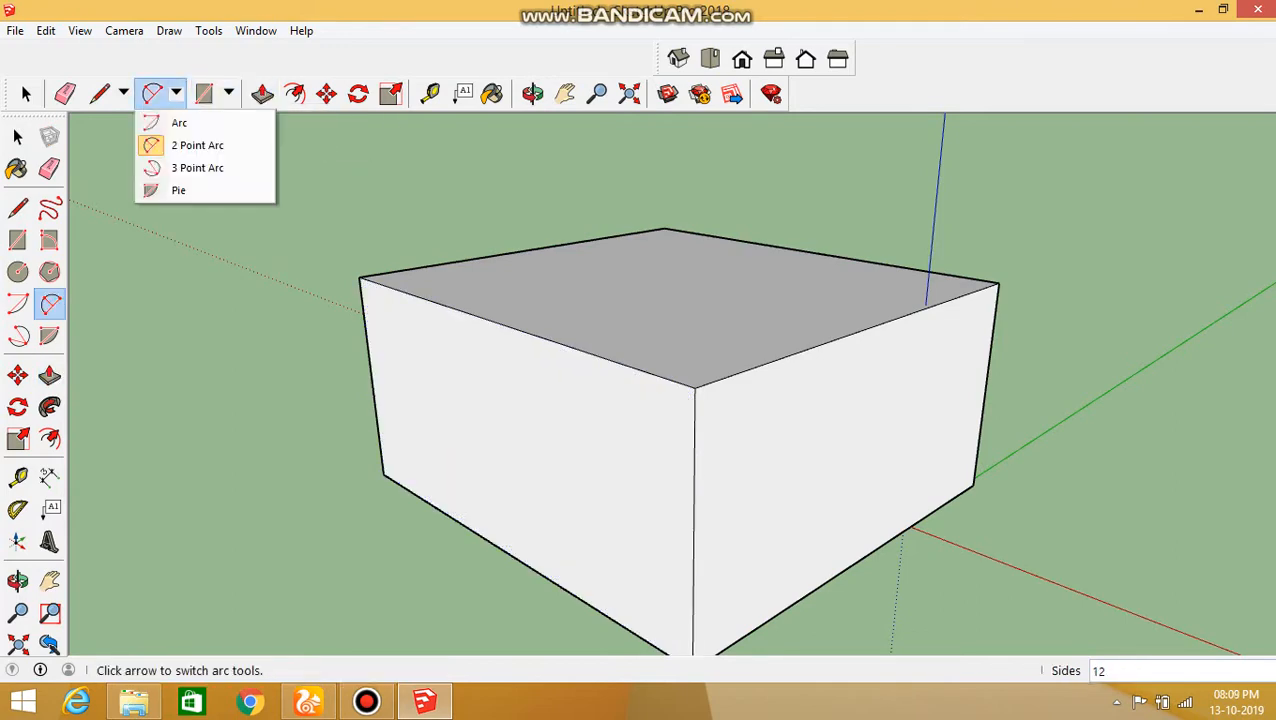
pyautogui.click(176, 122)
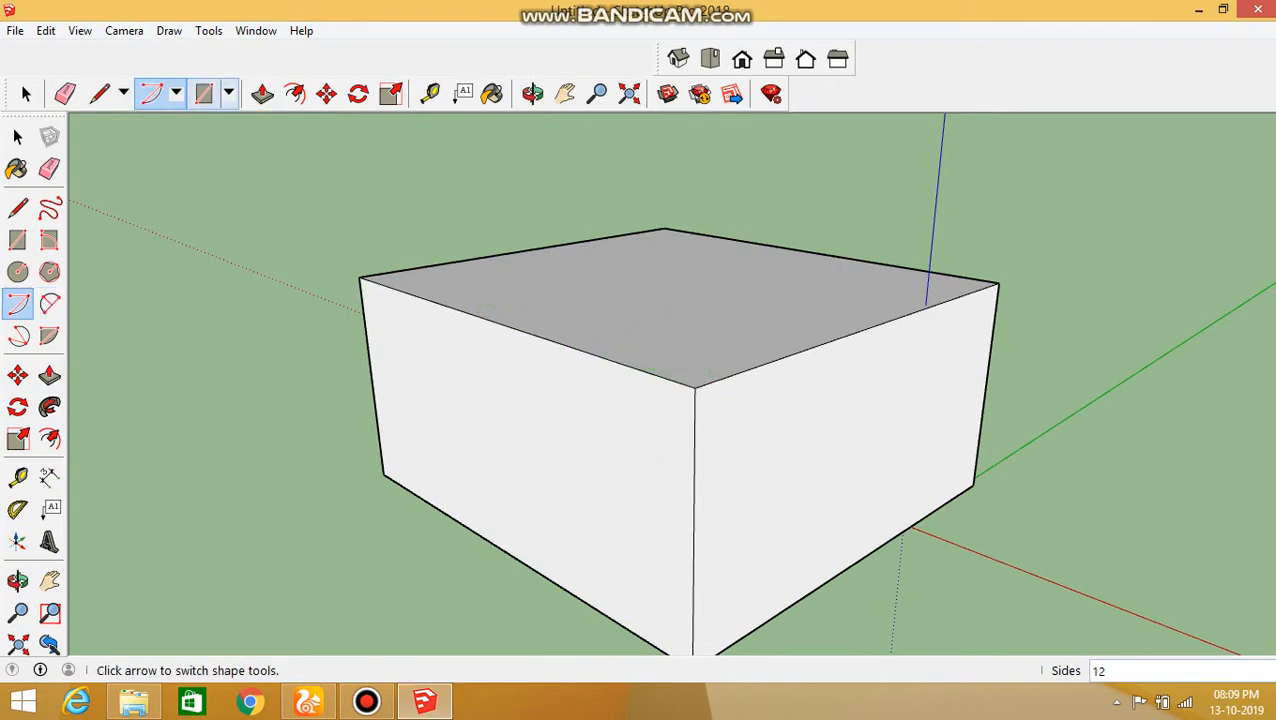
pyautogui.click(176, 93)
pyautogui.click(182, 146)
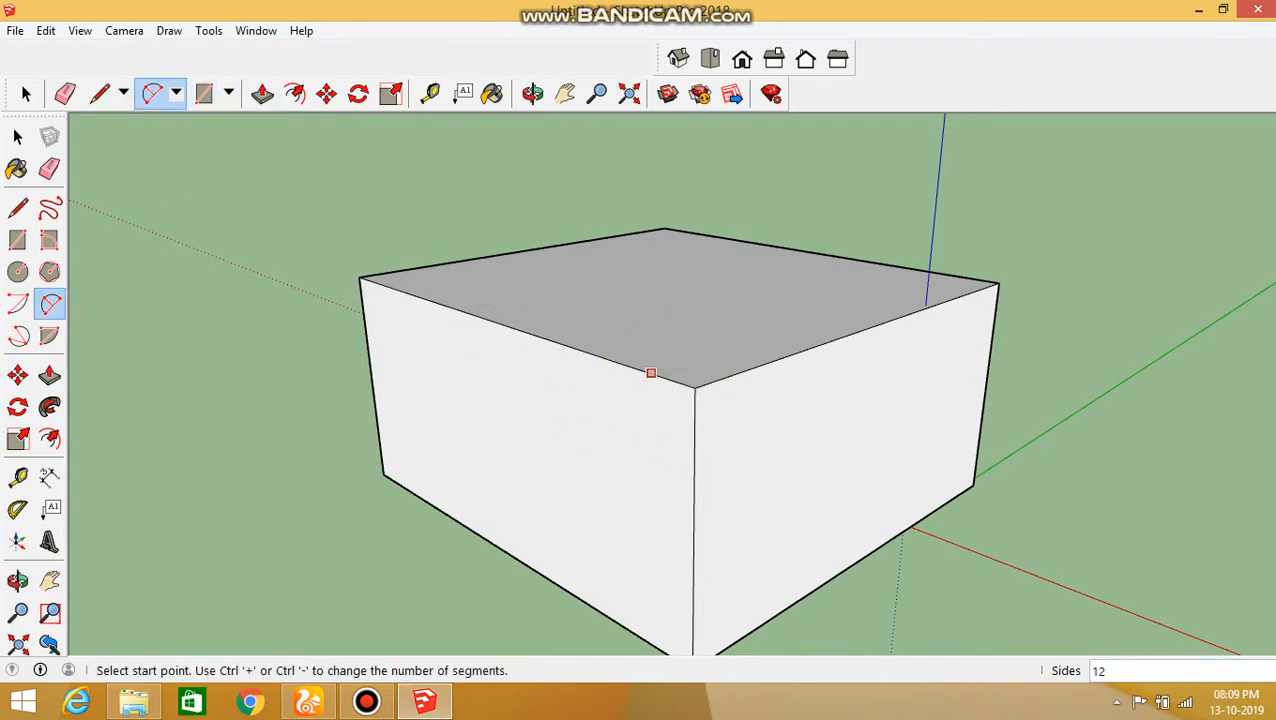
pyautogui.click(675, 381)
pyautogui.click(686, 418)
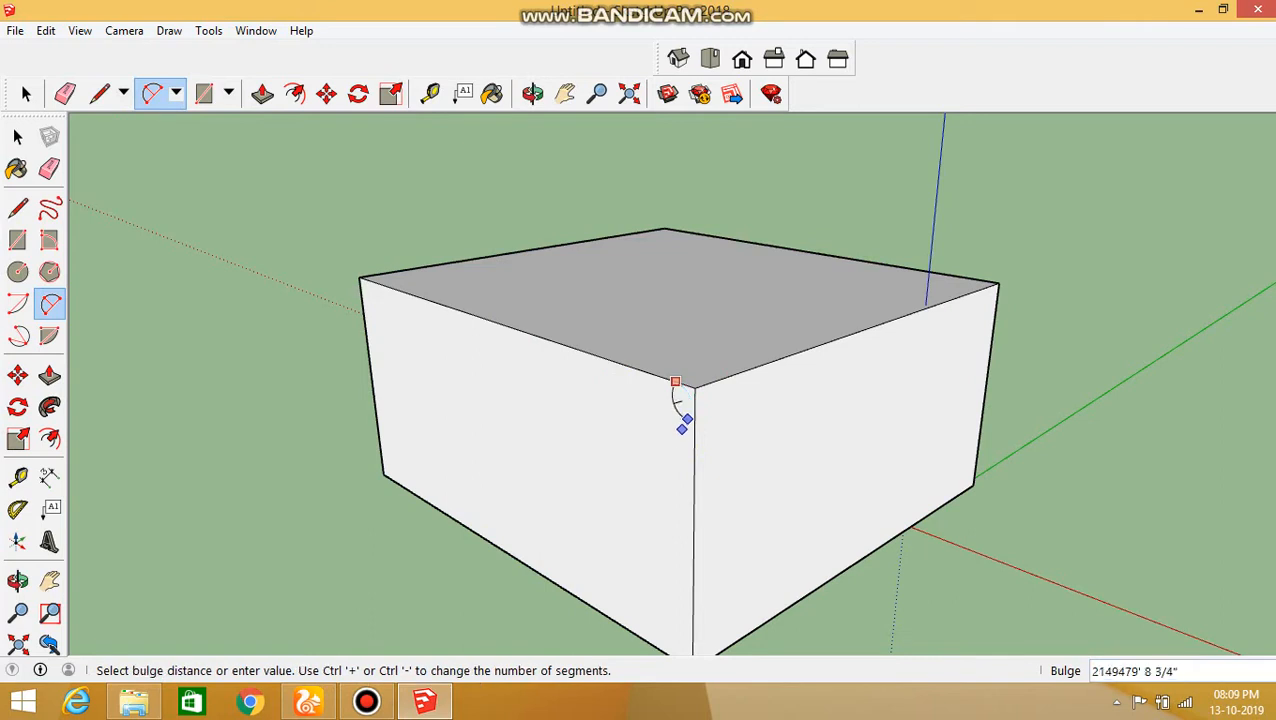
pyautogui.scroll(2, 666, 423)
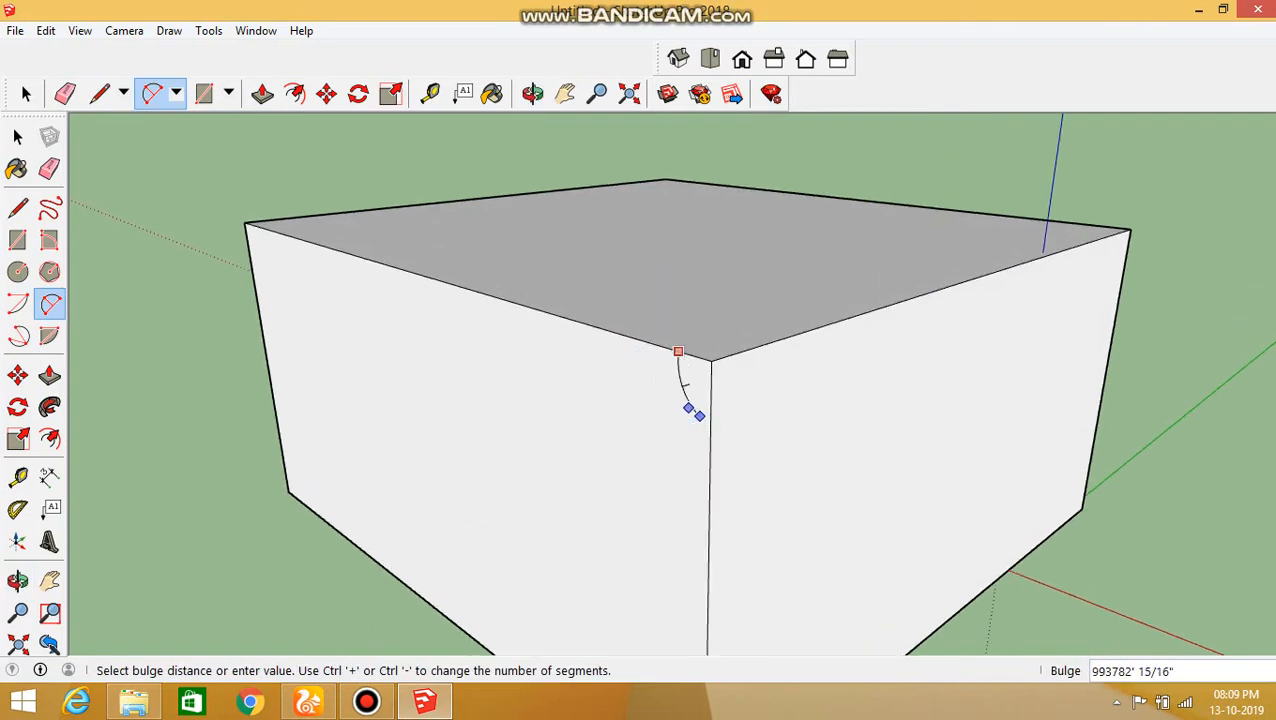
pyautogui.press('Escape')
# Draw a two-point arc across the upper front corner of the box's side face, with a bulge of about 1828274'
pyautogui.click(692, 355)
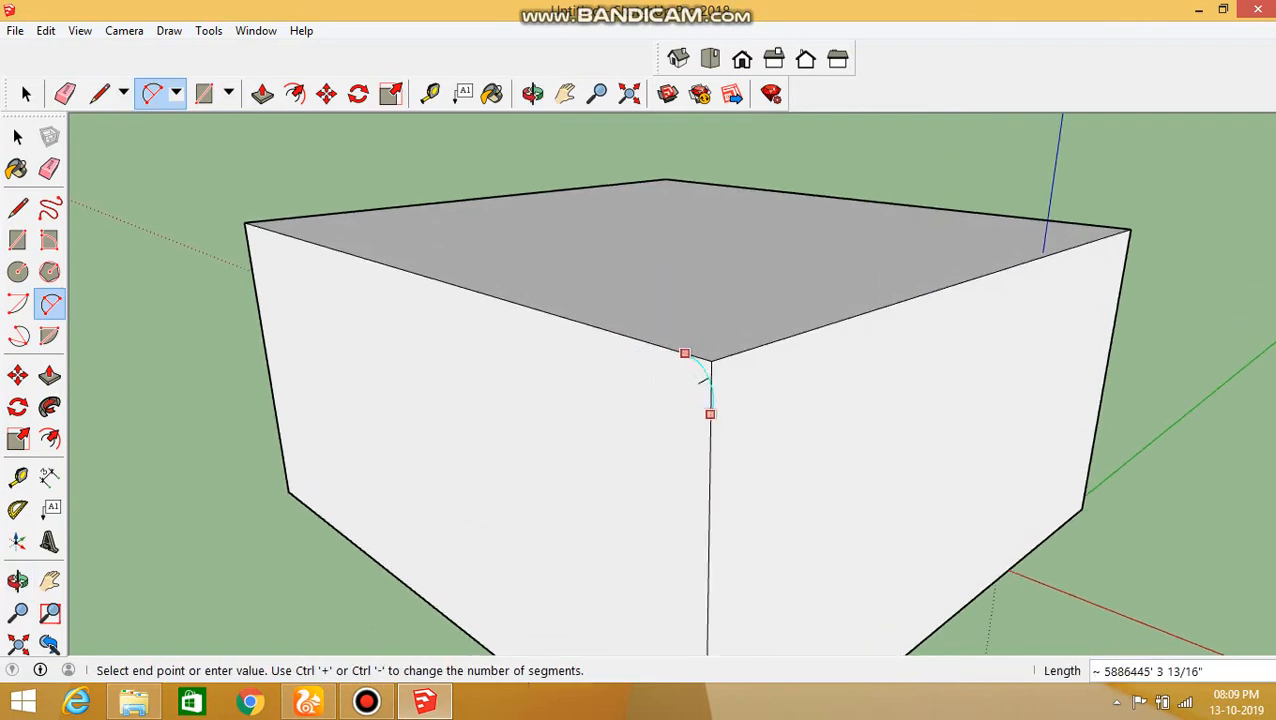
pyautogui.click(708, 415)
pyautogui.click(684, 390)
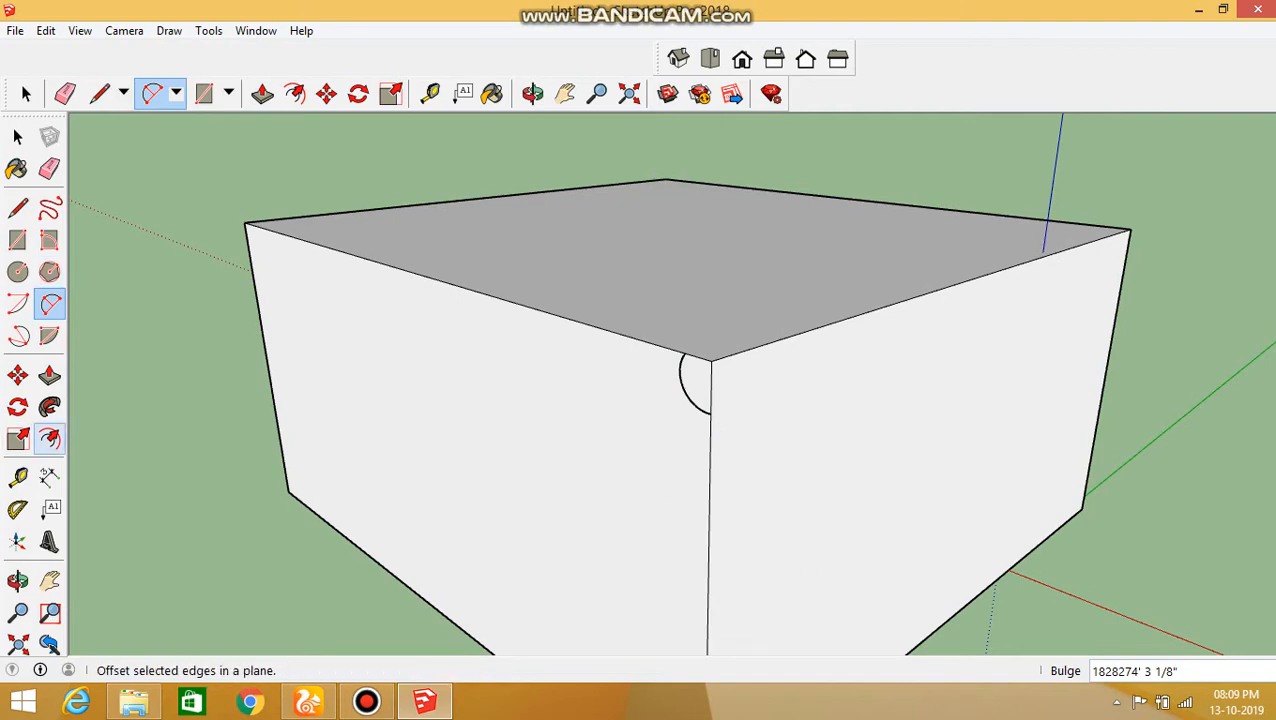
# Try to sweep the arc's corner profile around the box's top edges with Follow Me
pyautogui.click(49, 406)
pyautogui.moveTo(640, 430); pyautogui.dragTo(710, 400)
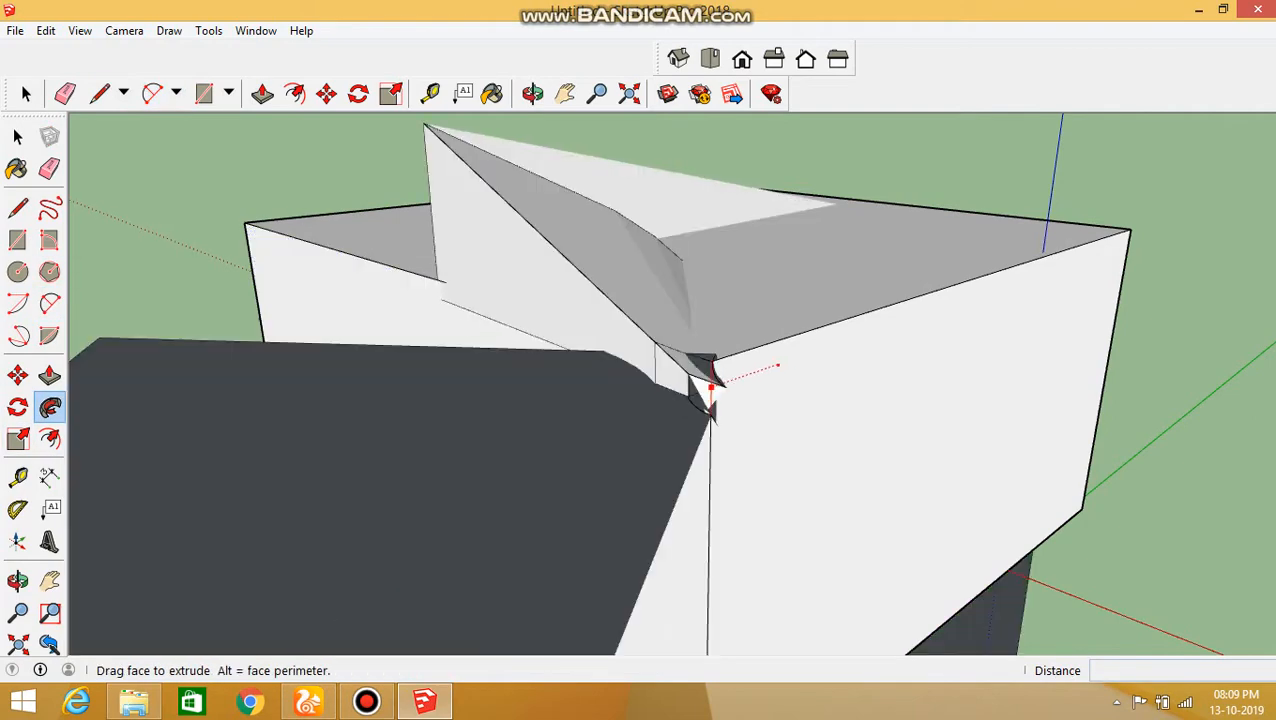
pyautogui.press('Escape')
pyautogui.click(697, 385)
pyautogui.moveTo(801, 340); pyautogui.dragTo(1081, 510)
pyautogui.moveTo(1124, 427); pyautogui.dragTo(708, 600)
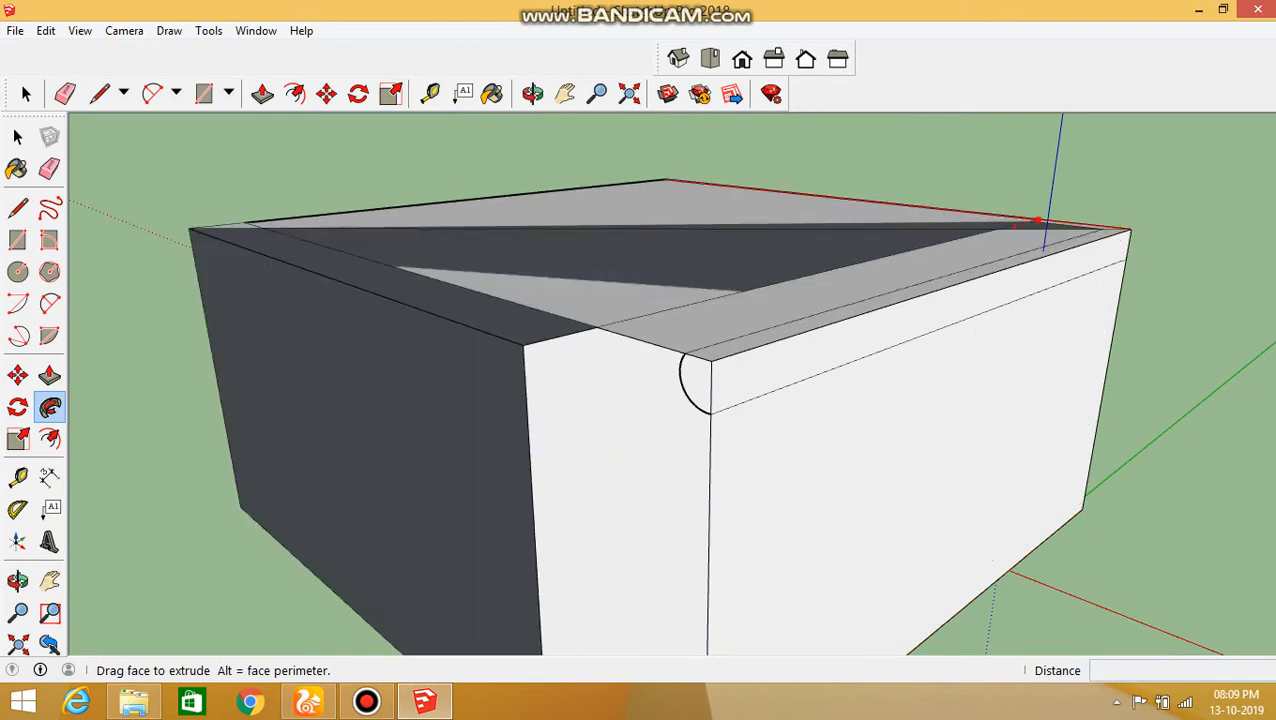
pyautogui.press('Escape')
pyautogui.moveTo(320, 245); pyautogui.dragTo(1130, 230)
pyautogui.press('Escape')
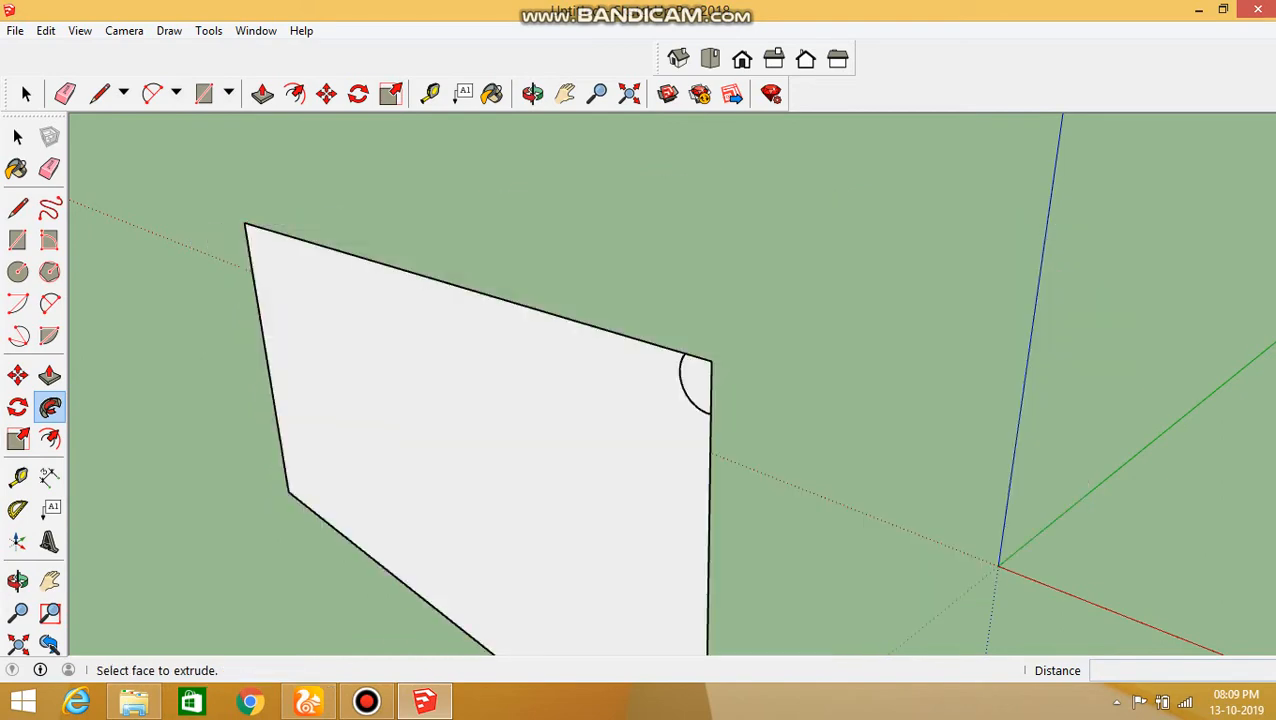
# Undo the Follow Me attempts and the corner arc to get back to the plain box
pyautogui.hotkey('ctrl', 'z')
pyautogui.moveTo(690, 408); pyautogui.dragTo(1088, 243)
pyautogui.scroll(-1, 713, 379)
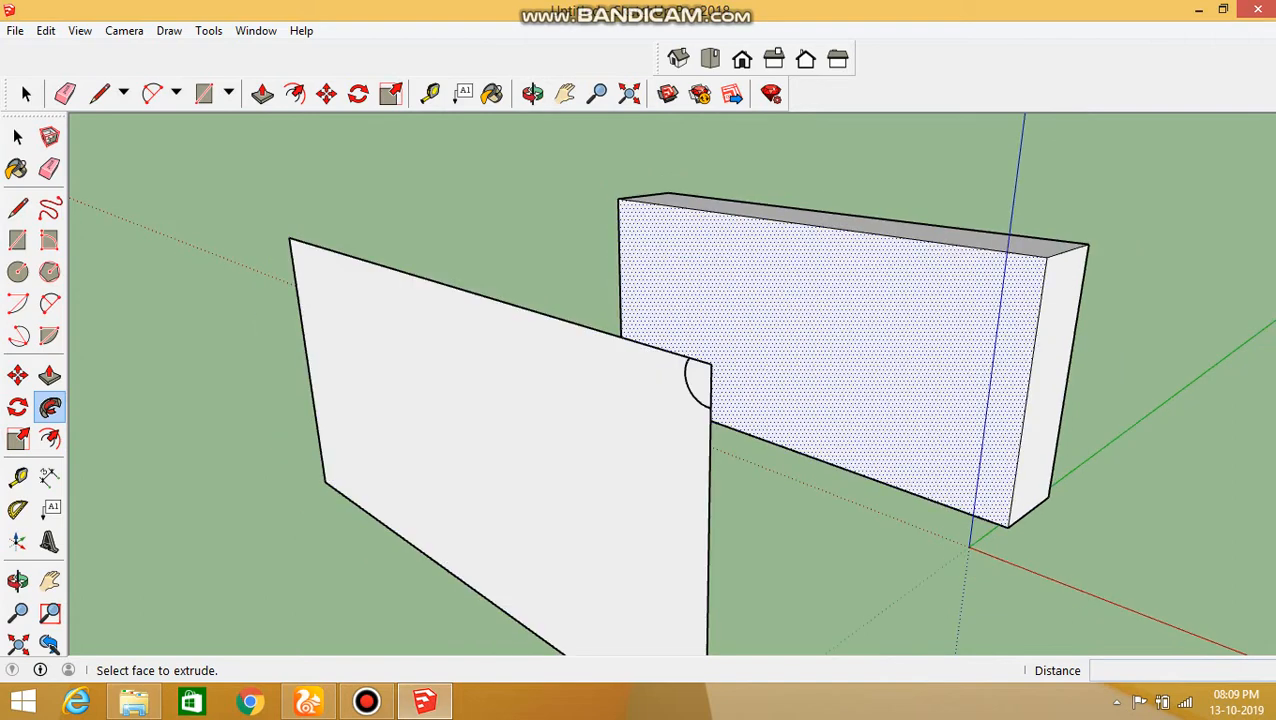
pyautogui.hotkey('ctrl', 'z')
pyautogui.scroll(-4, 640, 350)
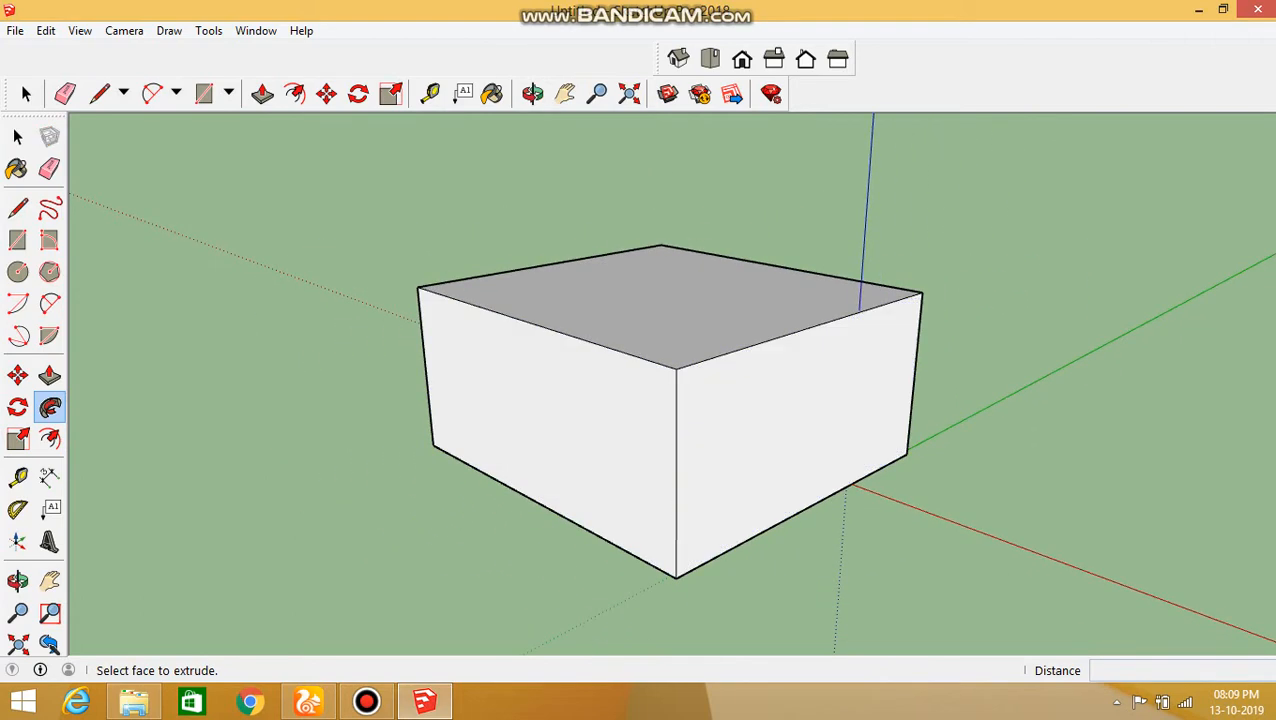
# Draw a two-point arc across the lower front corner of the box's side face, with a bulge of about 2793356'
pyautogui.click(152, 93)
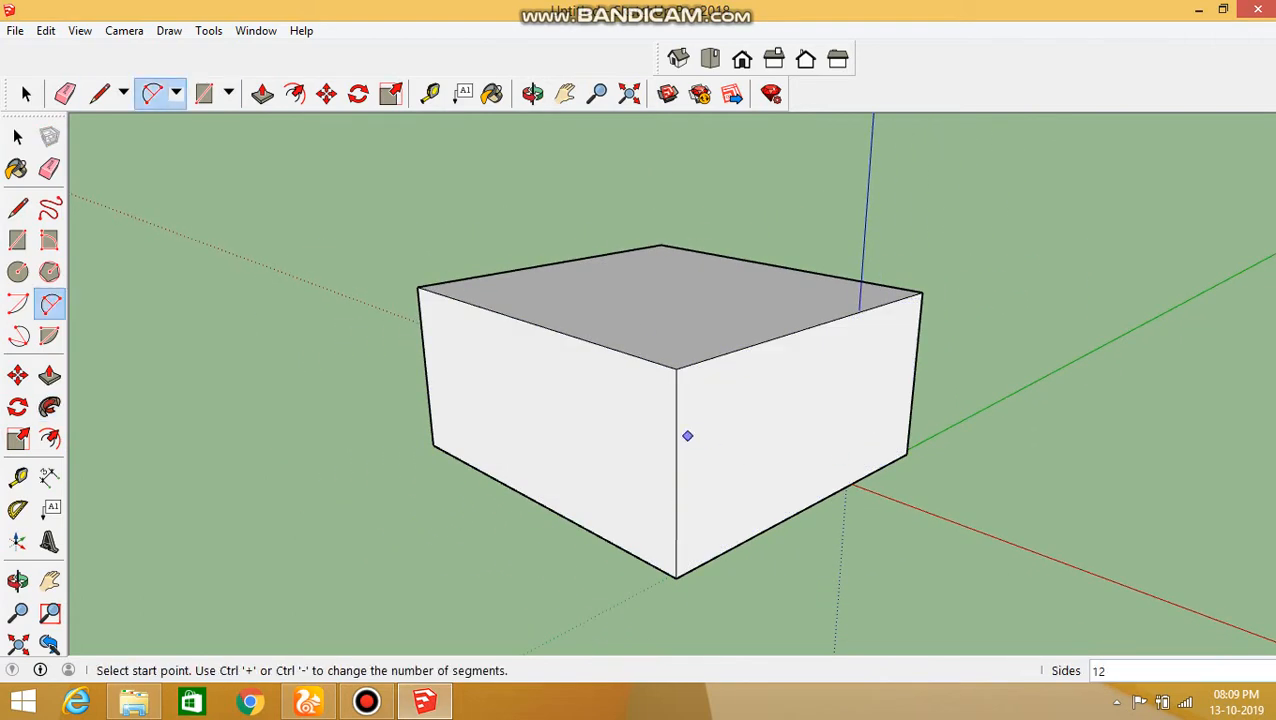
pyautogui.click(636, 556)
pyautogui.click(675, 544)
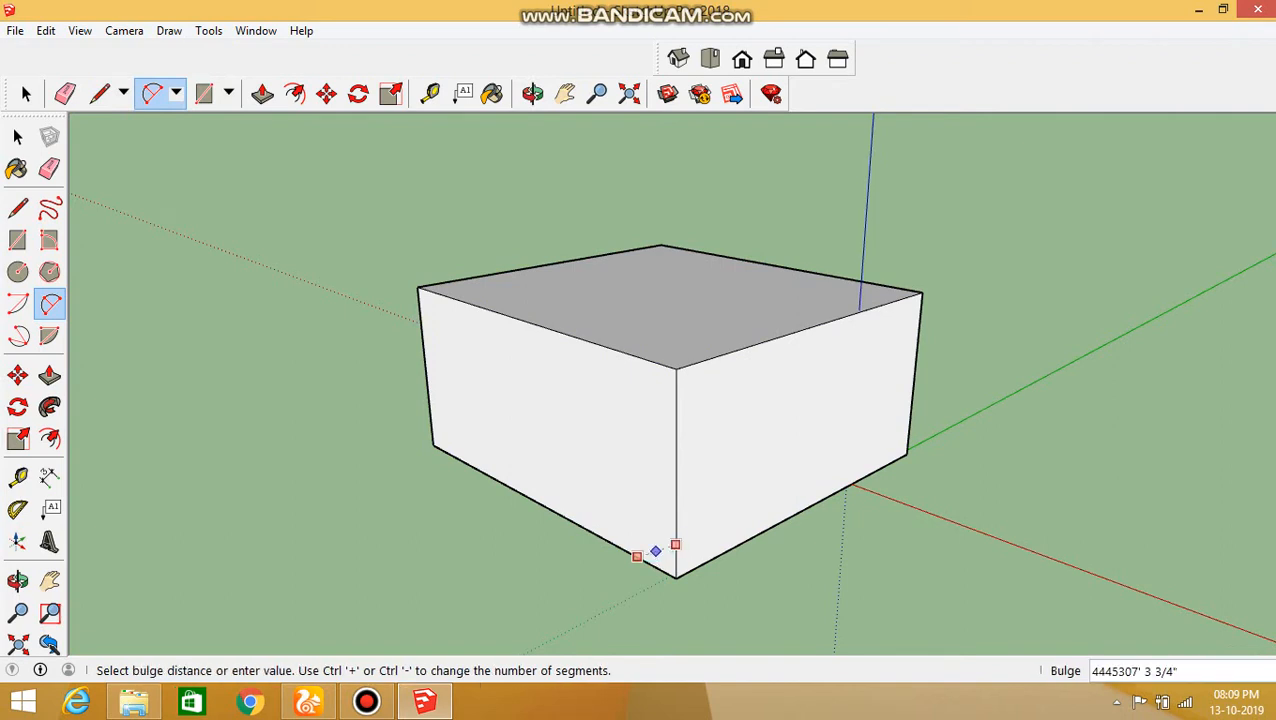
pyautogui.click(656, 538)
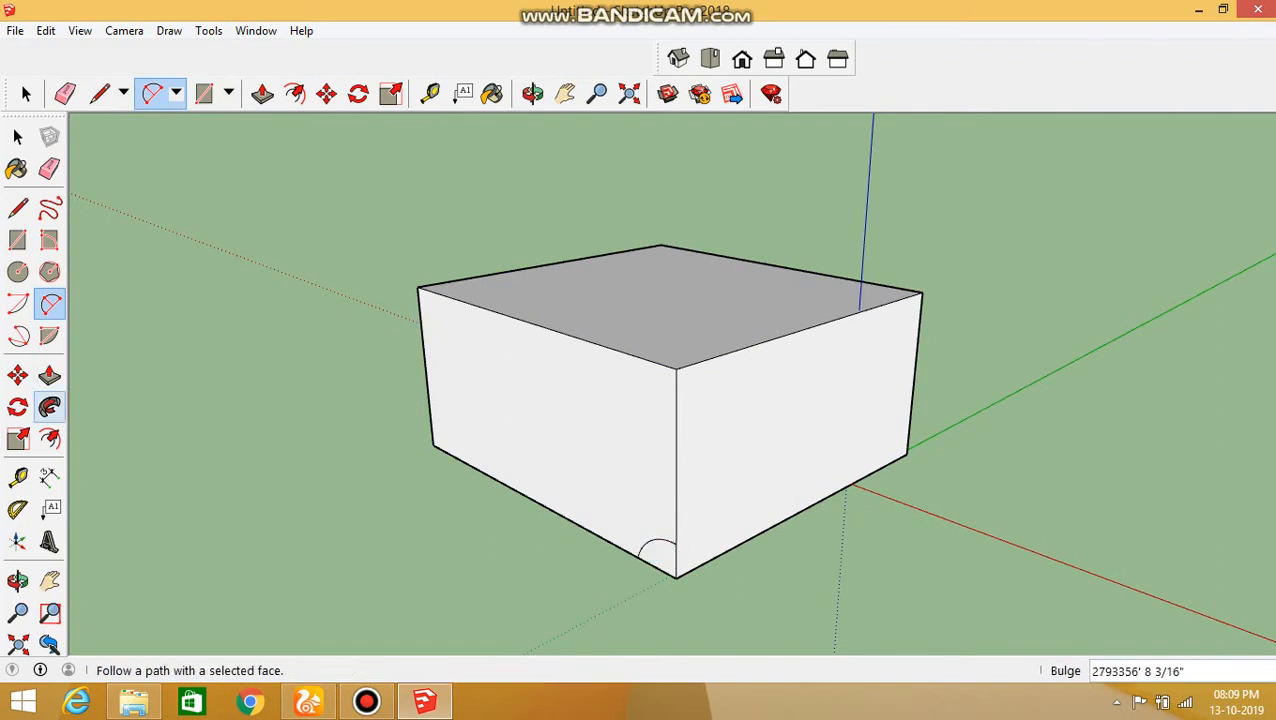
# Sweep the lower corner profile along the adjacent bottom edge of the box with Follow Me to carve a concave edge
pyautogui.click(50, 407)
pyautogui.moveTo(658, 556); pyautogui.dragTo(832, 512)
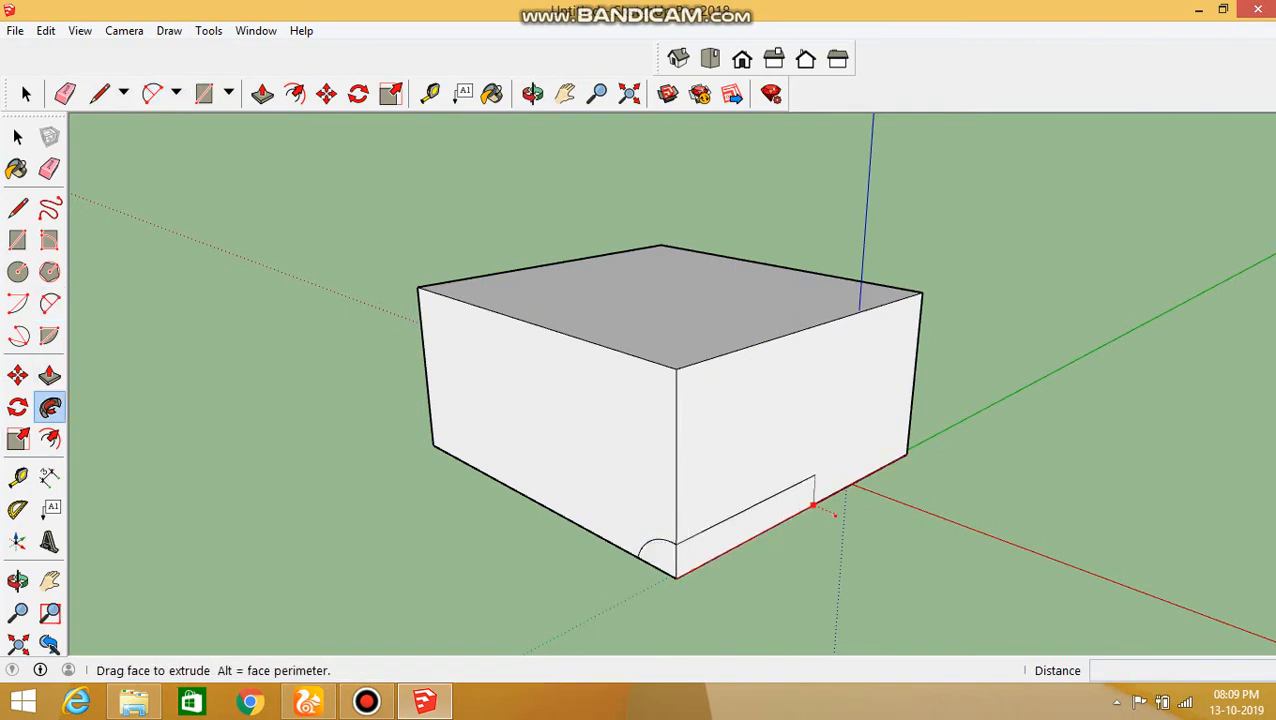
pyautogui.moveTo(906, 455); pyautogui.dragTo(896, 440)
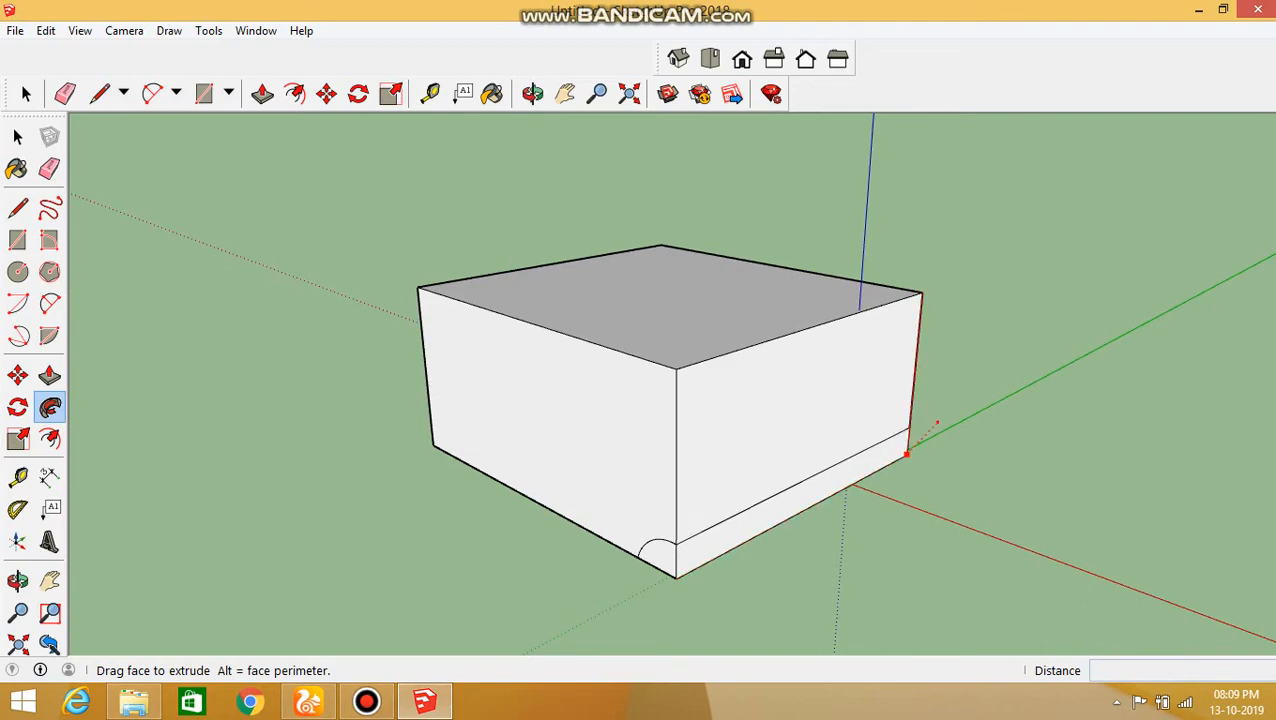
pyautogui.click(936, 422)
pyautogui.scroll(-3, 815, 480)
pyautogui.moveTo(812, 478); pyautogui.dragTo(505, 250, button='middle')
pyautogui.scroll(3, 552, 462)
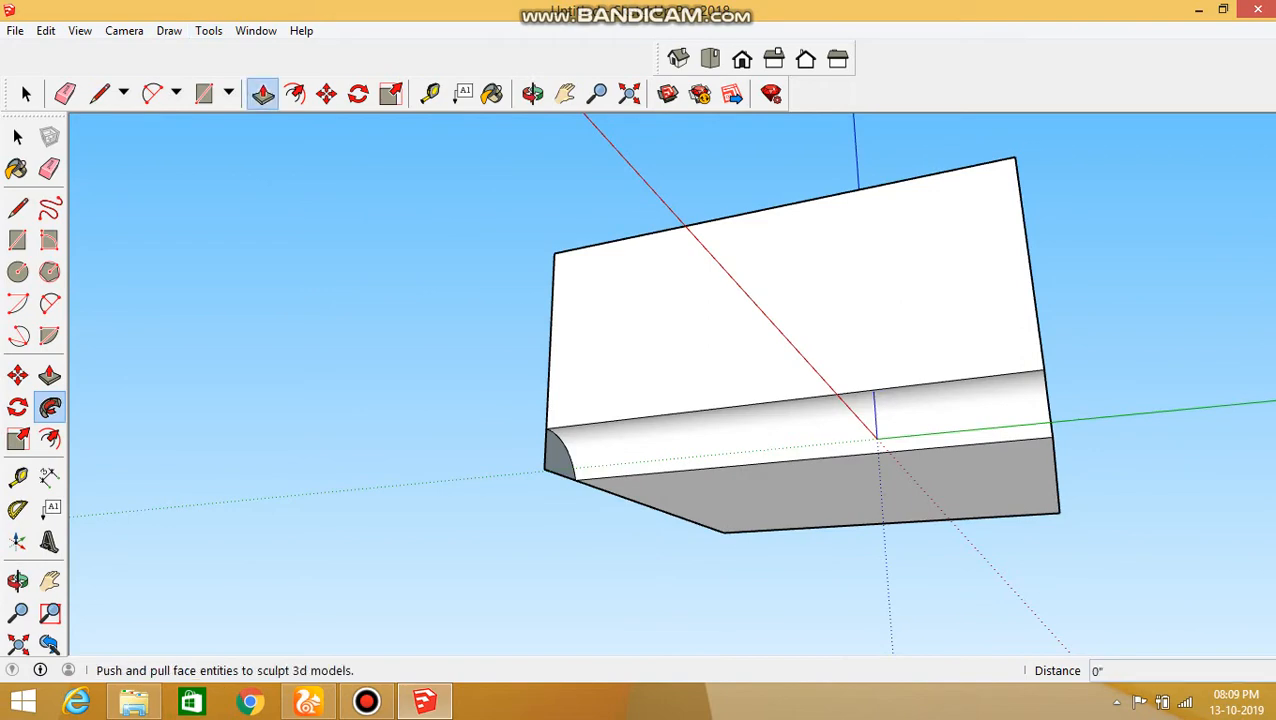
# Try to push or pull the leftover corner face at the end of the carved bottom edge
pyautogui.click(262, 93)
pyautogui.moveTo(558, 461); pyautogui.dragTo(418, 475)
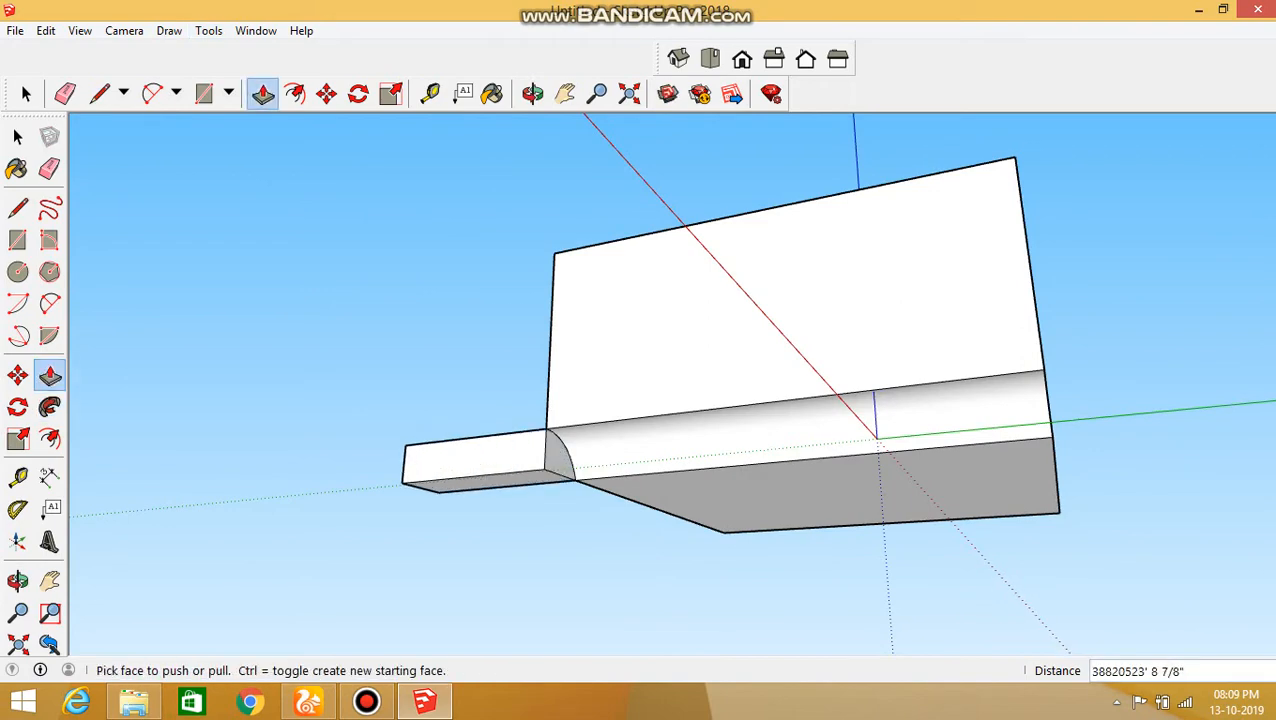
pyautogui.hotkey('ctrl', 'z')
pyautogui.click(558, 461)
pyautogui.scroll(3, 543, 443)
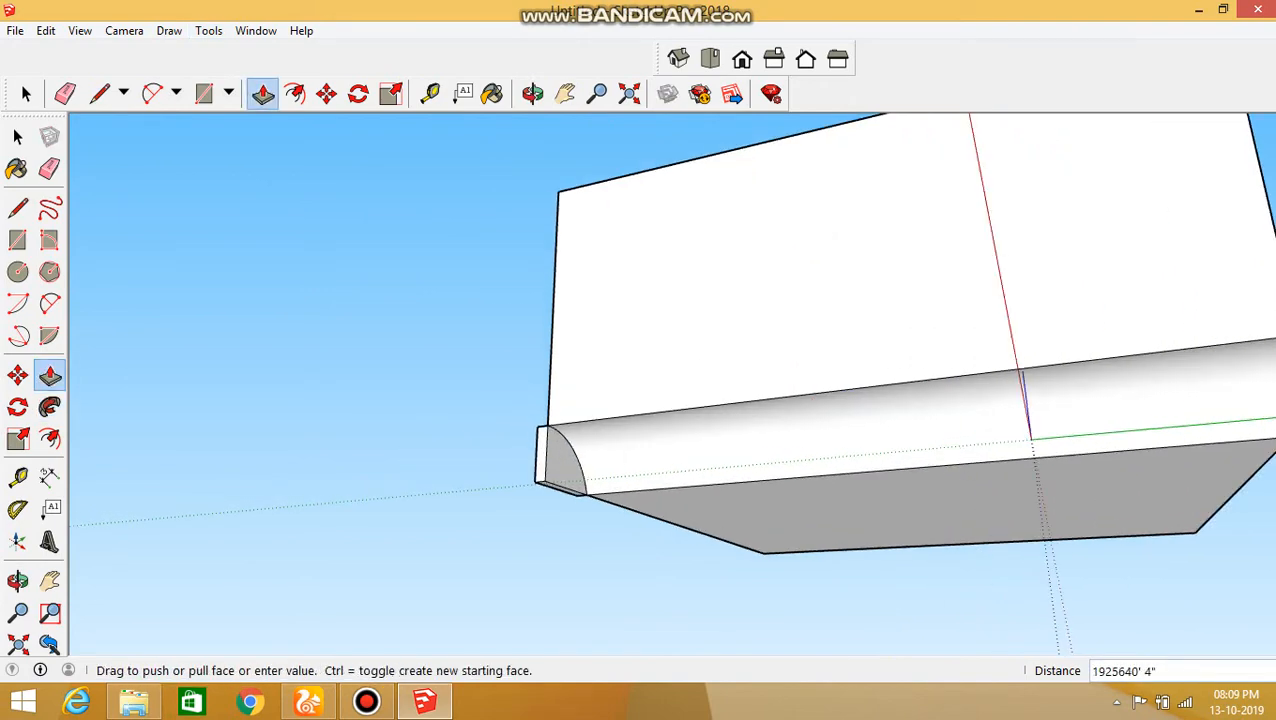
pyautogui.click(570, 455)
# Draw a two-point arc across the upper corner of the box's opposite side face, with a bulge of about 1957058'
pyautogui.scroll(-4, 577, 448)
pyautogui.moveTo(640, 350); pyautogui.dragTo(770, 450, button='middle')
pyautogui.scroll(2, 650, 400)
pyautogui.moveTo(650, 400); pyautogui.dragTo(560, 440, button='middle')
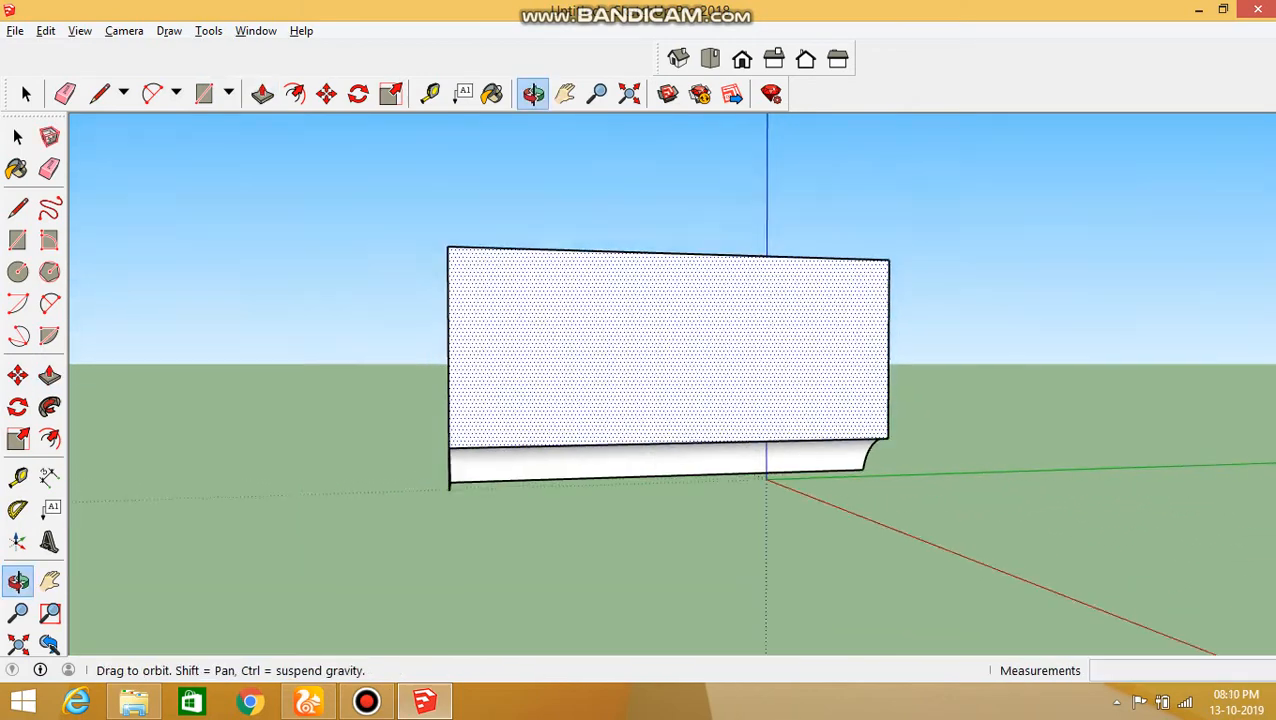
pyautogui.moveTo(1000, 395); pyautogui.dragTo(660, 465, button='middle')
pyautogui.scroll(-3, 863, 419)
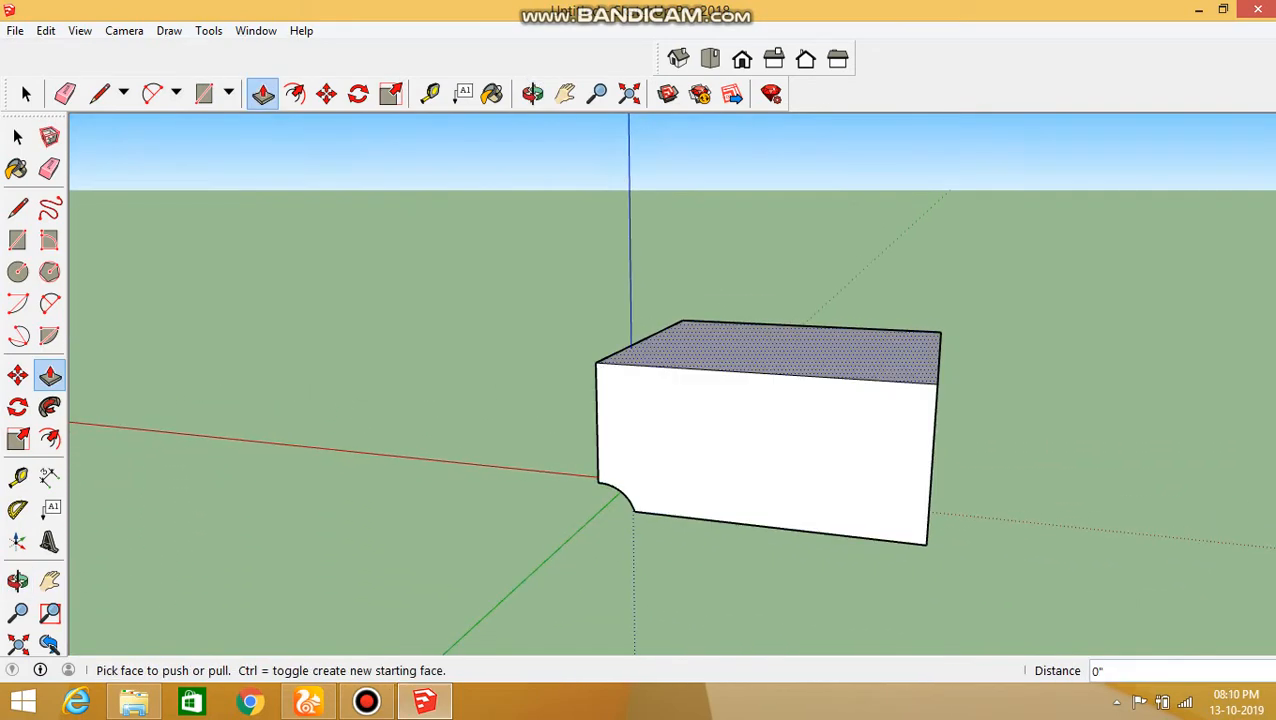
pyautogui.click(152, 93)
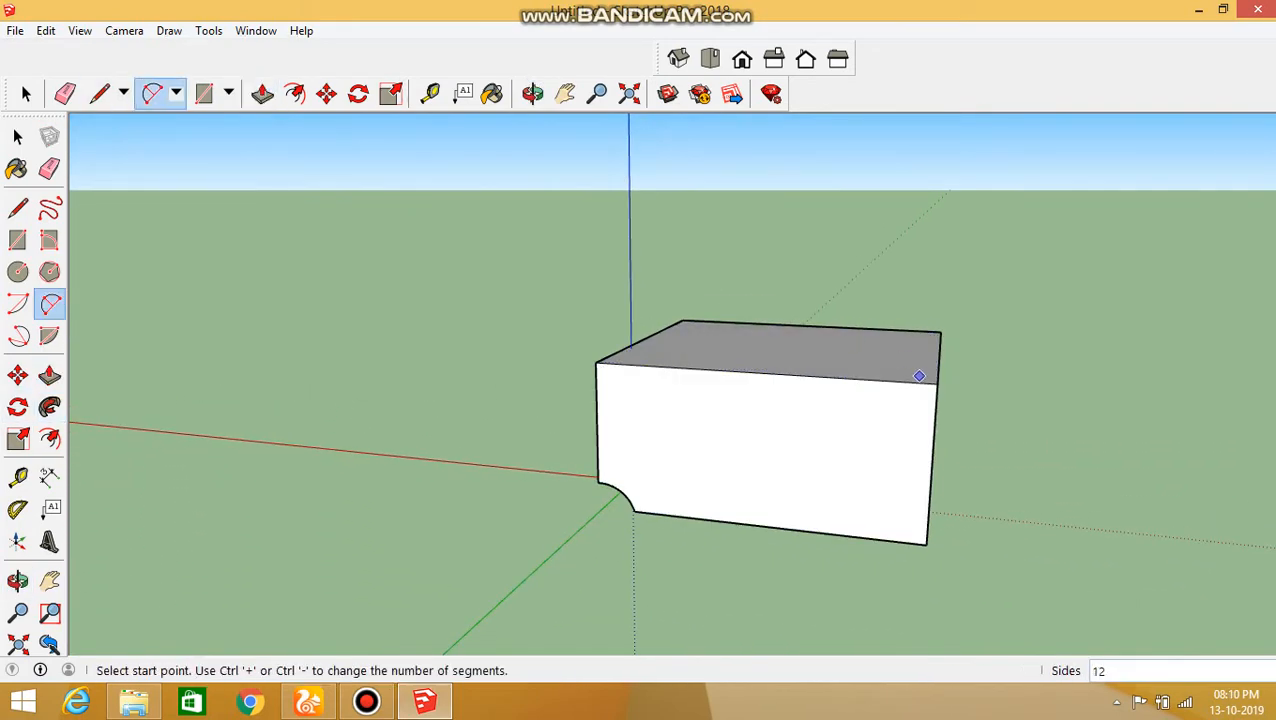
pyautogui.scroll(3, 919, 376)
pyautogui.click(917, 370)
pyautogui.click(955, 427)
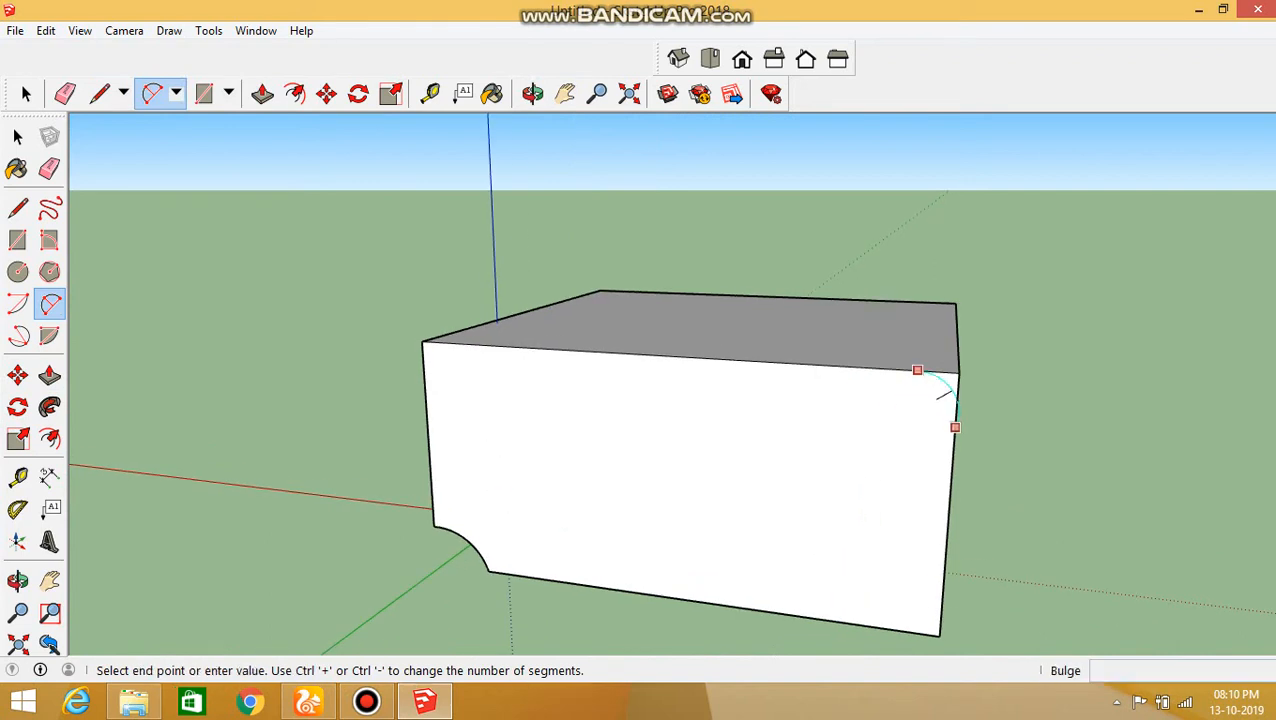
pyautogui.scroll(2, 937, 399)
pyautogui.click(979, 398)
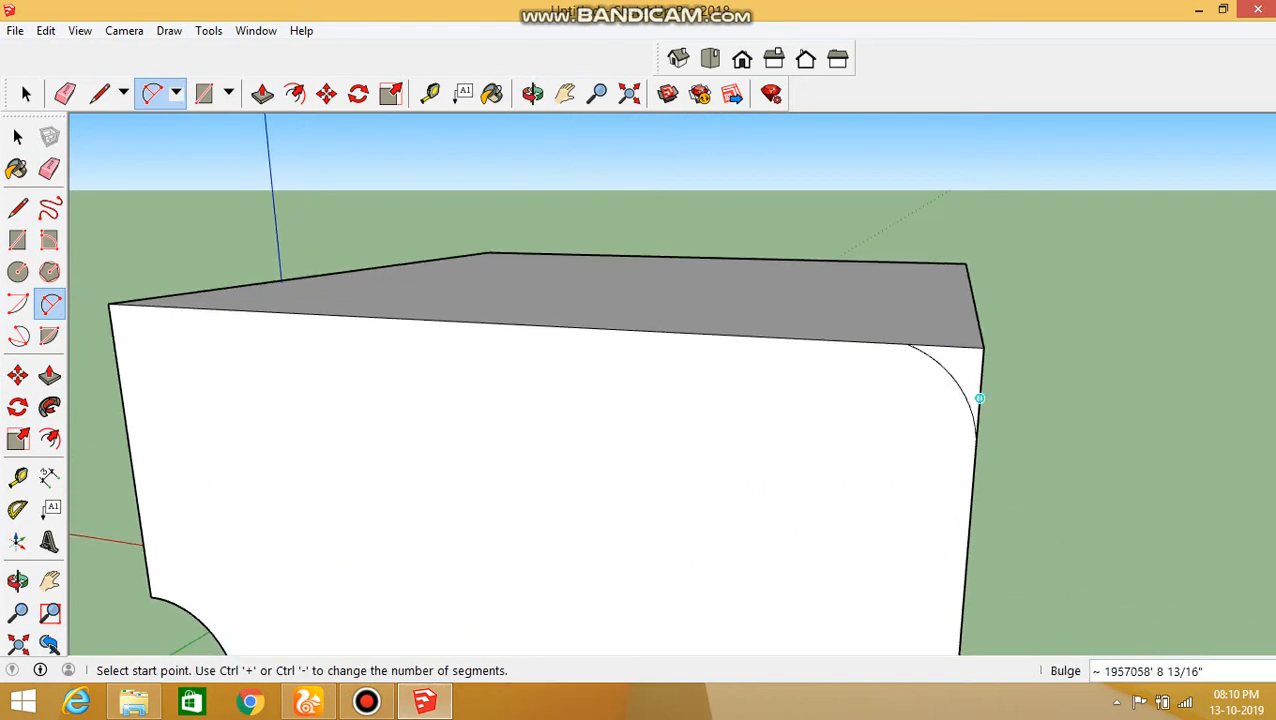
# Sweep the upper corner profile around the box's top edges with Follow Me to round them
pyautogui.scroll(-5, 979, 398)
pyautogui.moveTo(979, 398); pyautogui.dragTo(800, 338, button='middle')
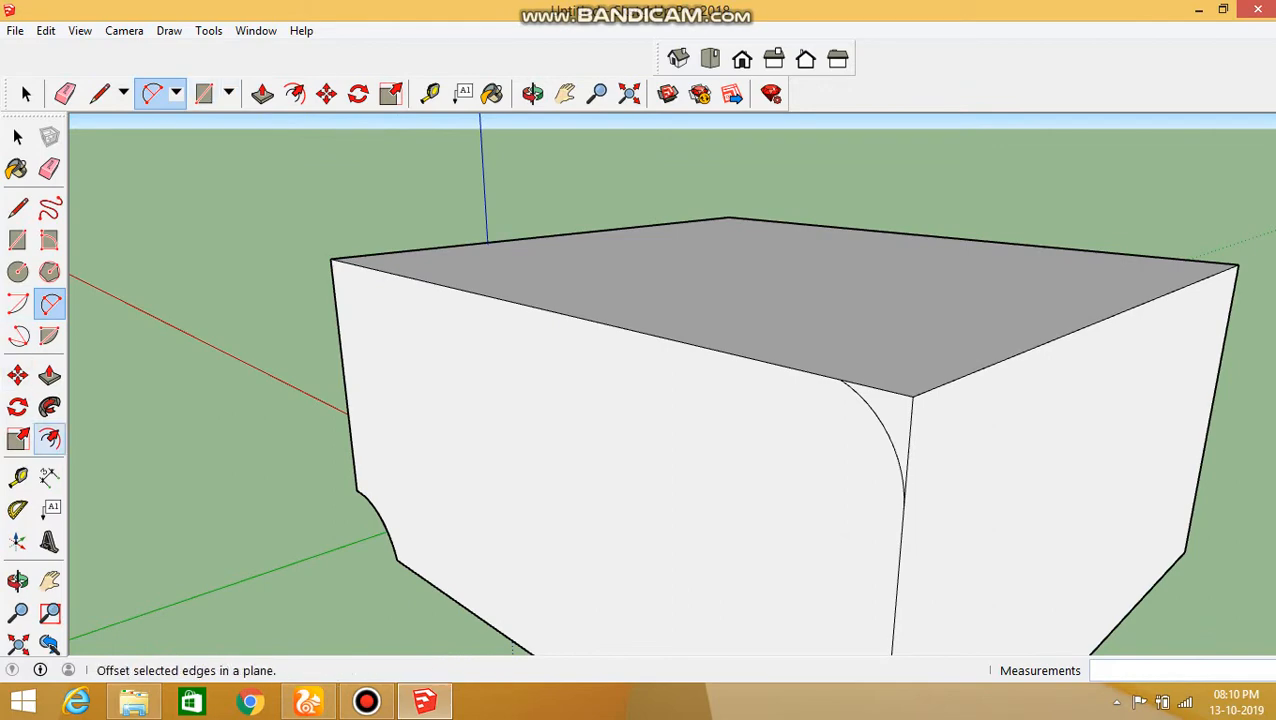
pyautogui.click(49, 406)
pyautogui.moveTo(888, 430); pyautogui.dragTo(707, 219)
pyautogui.moveTo(595, 232); pyautogui.dragTo(712, 350)
pyautogui.scroll(-3, 655, 316)
pyautogui.moveTo(655, 318); pyautogui.dragTo(1010, 352, button='middle')
pyautogui.scroll(-3, 557, 290)
pyautogui.moveTo(557, 290); pyautogui.dragTo(815, 275, button='middle')
pyautogui.moveTo(580, 405)
pyautogui.mouseDown(button='middle')
pyautogui.moveTo(615, 300)
pyautogui.moveTo(585, 415)
pyautogui.mouseUp(button='middle')
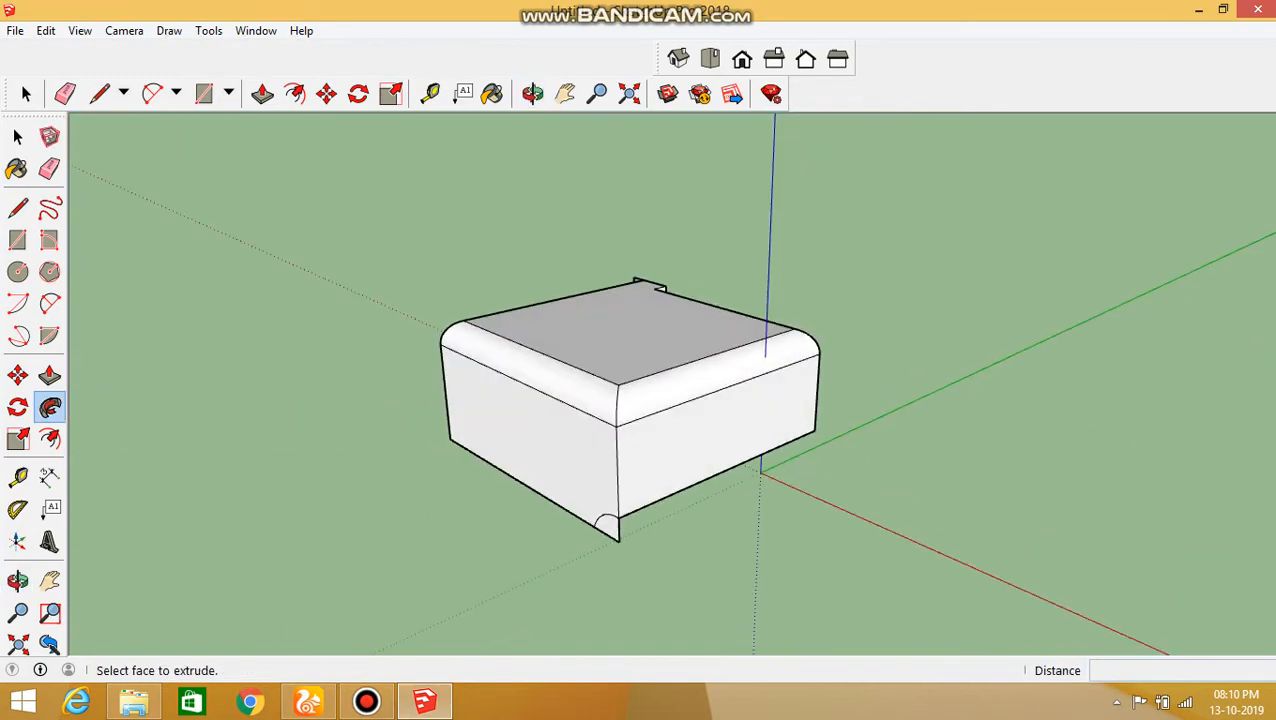
# Draw a small rectangle on the ground beside the box and extrude it into a post about 121966086' high
pyautogui.click(204, 93)
pyautogui.click(250, 515)
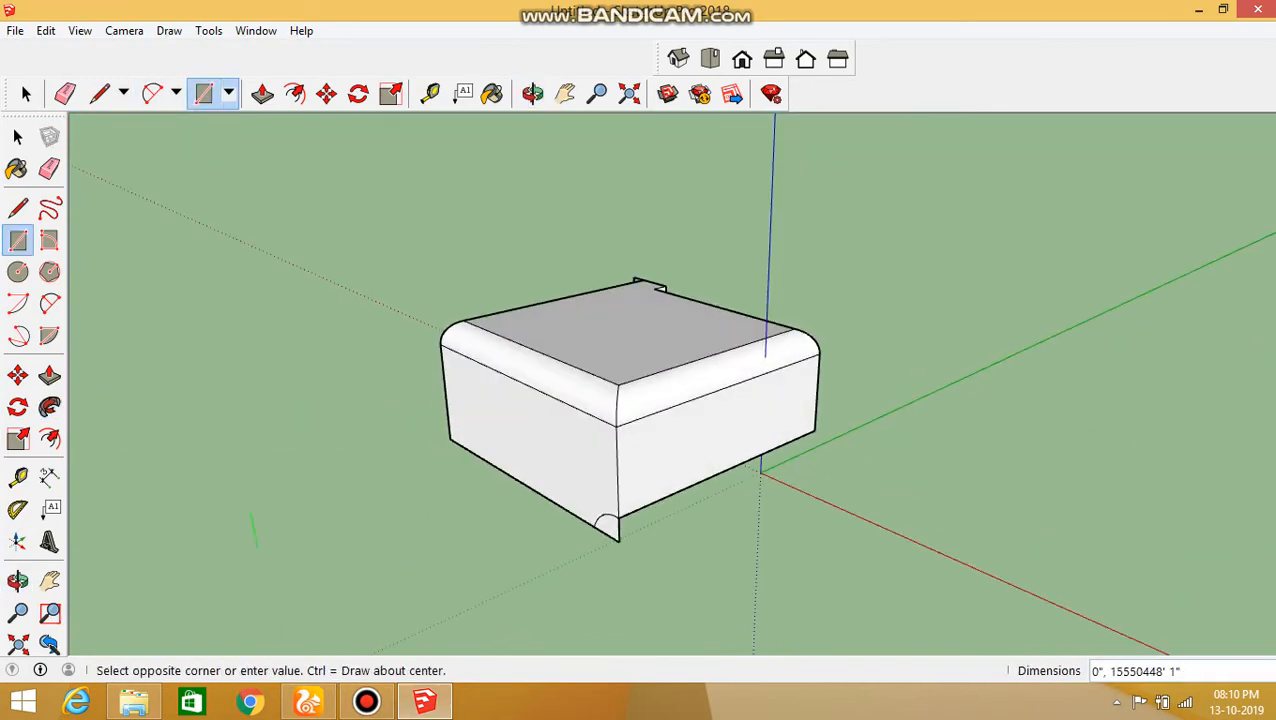
pyautogui.click(225, 561)
pyautogui.click(262, 93)
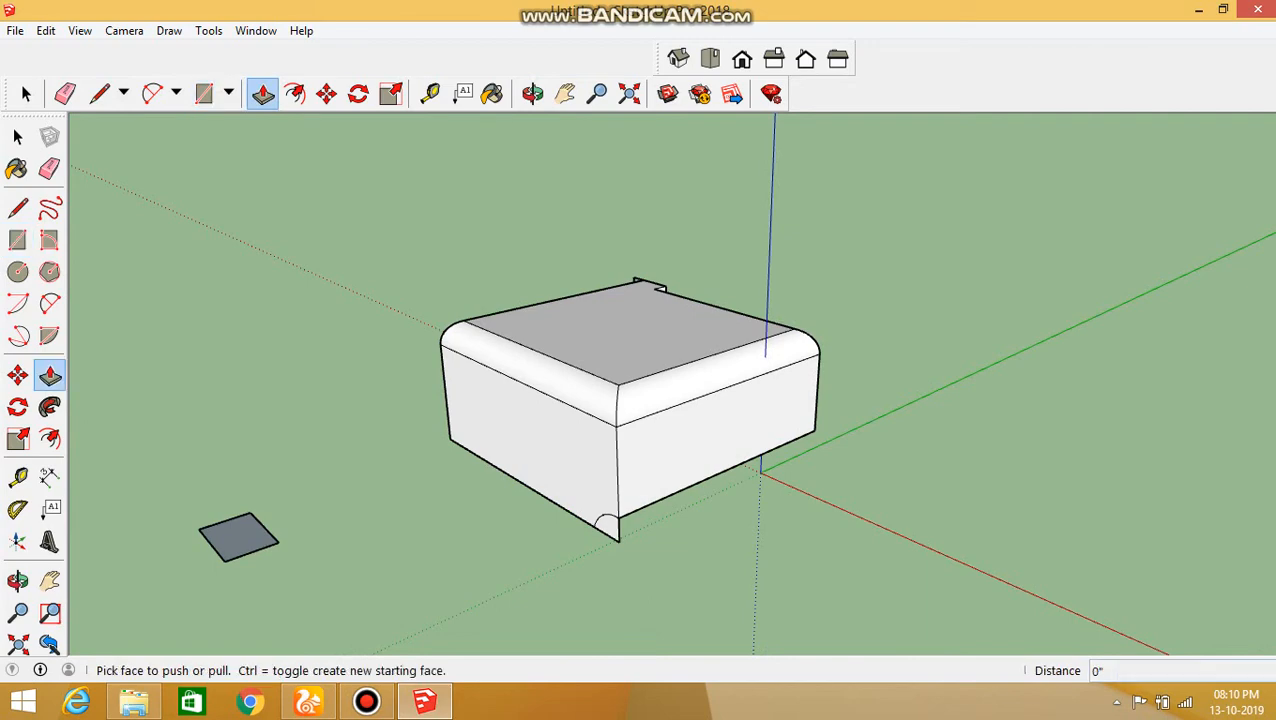
pyautogui.moveTo(238, 537); pyautogui.dragTo(160, 170)
pyautogui.scroll(-5, 221, 285)
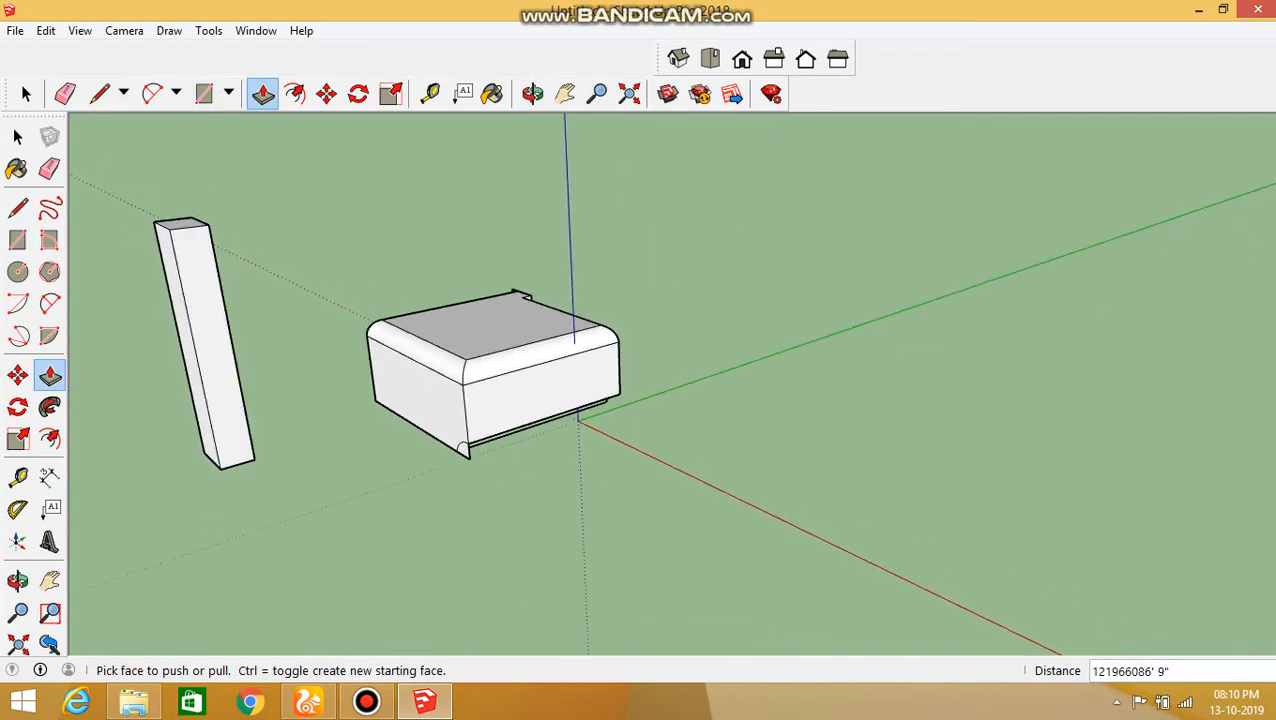
# Draw a stepped notch profile with connected straight lines at the upper corner of the post's front face
pyautogui.moveTo(130, 320); pyautogui.dragTo(205, 385, button='middle')
pyautogui.scroll(2, 158, 362)
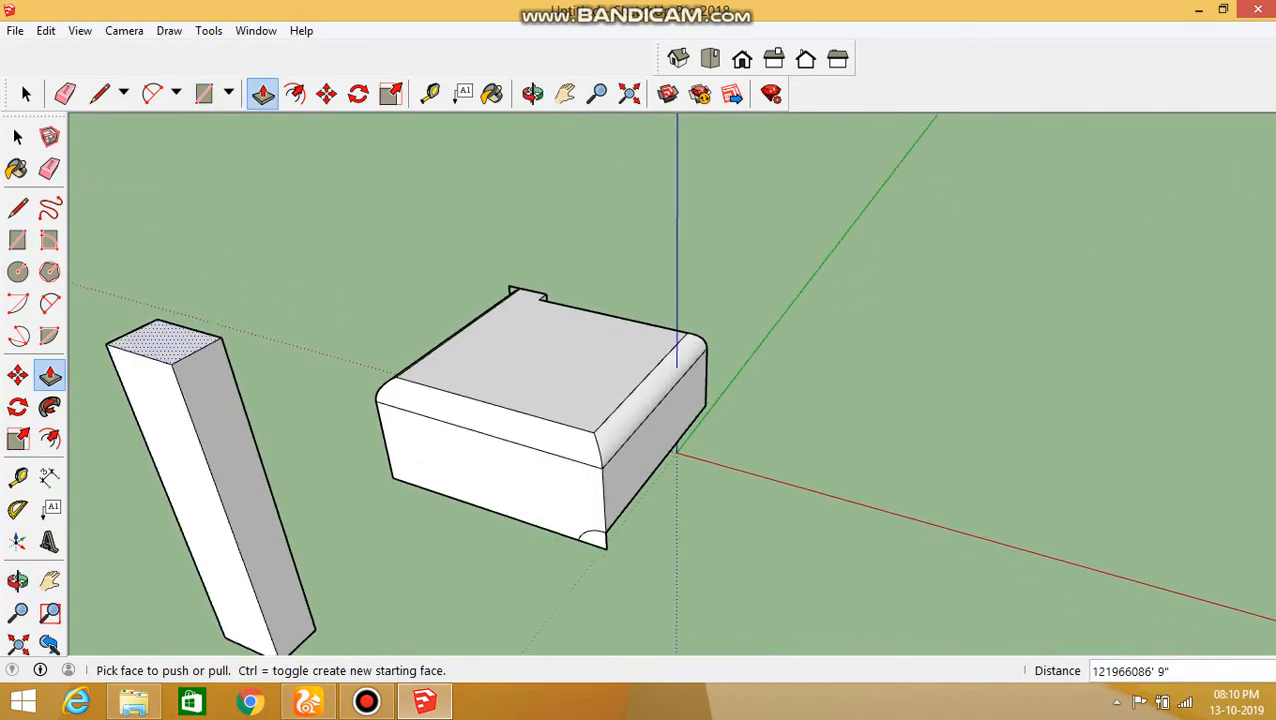
pyautogui.moveTo(163, 345); pyautogui.dragTo(250, 268, button='middle')
pyautogui.moveTo(560, 370); pyautogui.dragTo(575, 368, button='middle')
pyautogui.scroll(1, 230, 257)
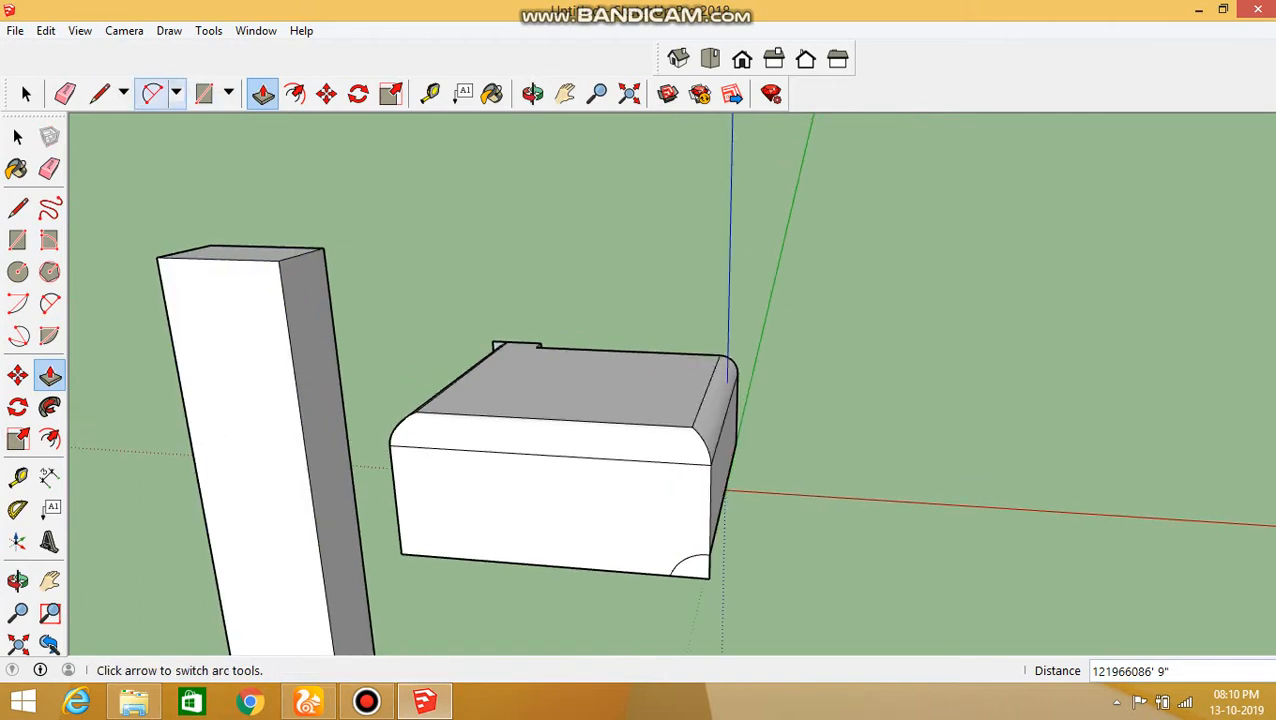
pyautogui.click(175, 93)
pyautogui.click(229, 93)
pyautogui.click(229, 93)
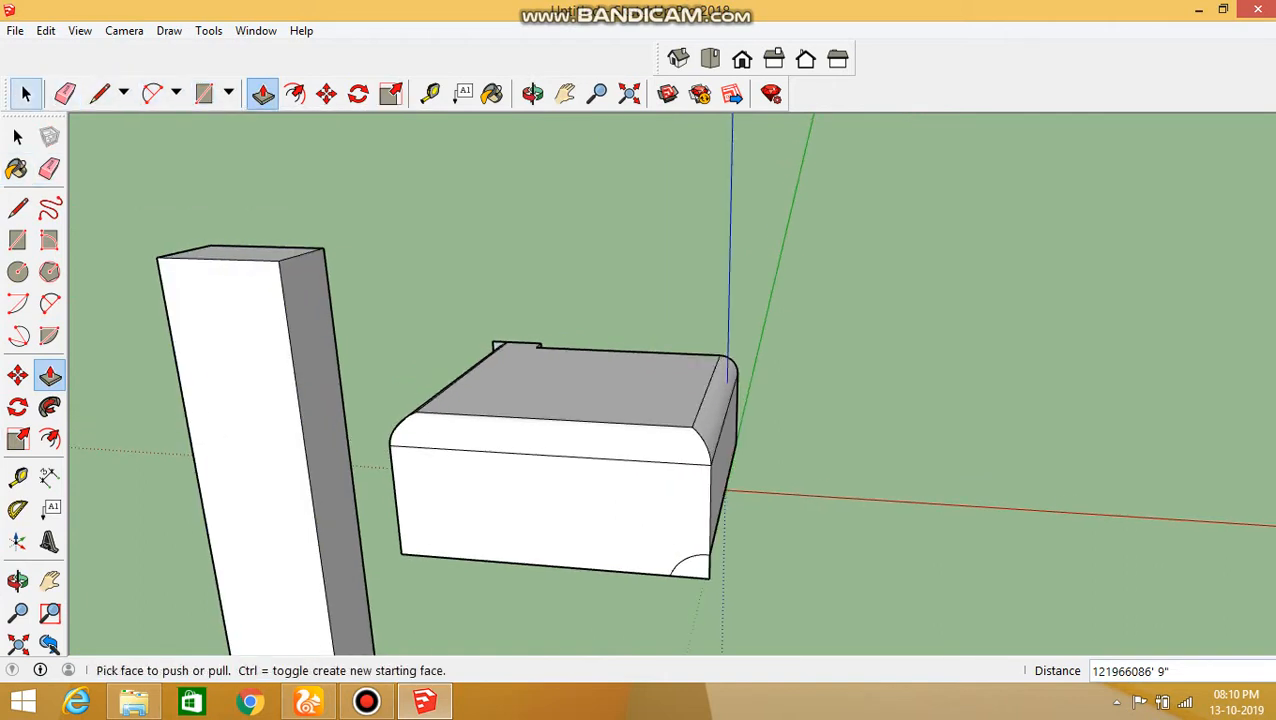
pyautogui.click(99, 93)
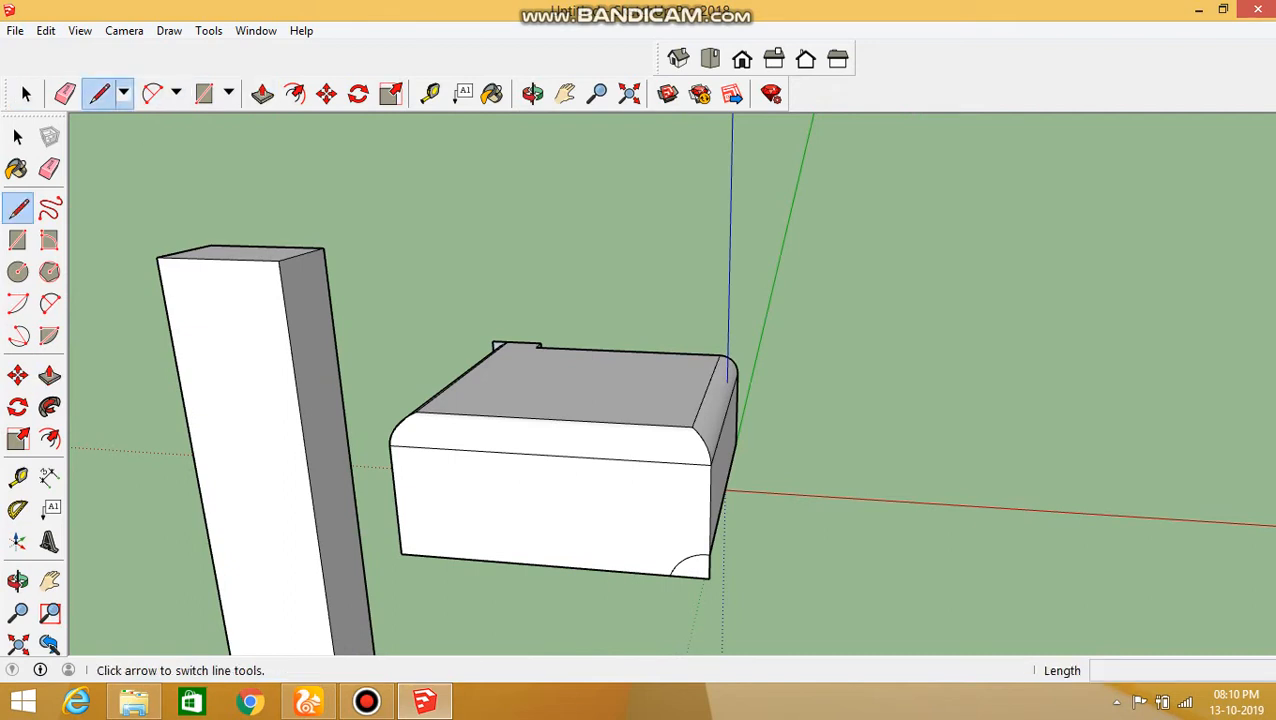
pyautogui.click(124, 93)
pyautogui.click(142, 123)
pyautogui.click(258, 268)
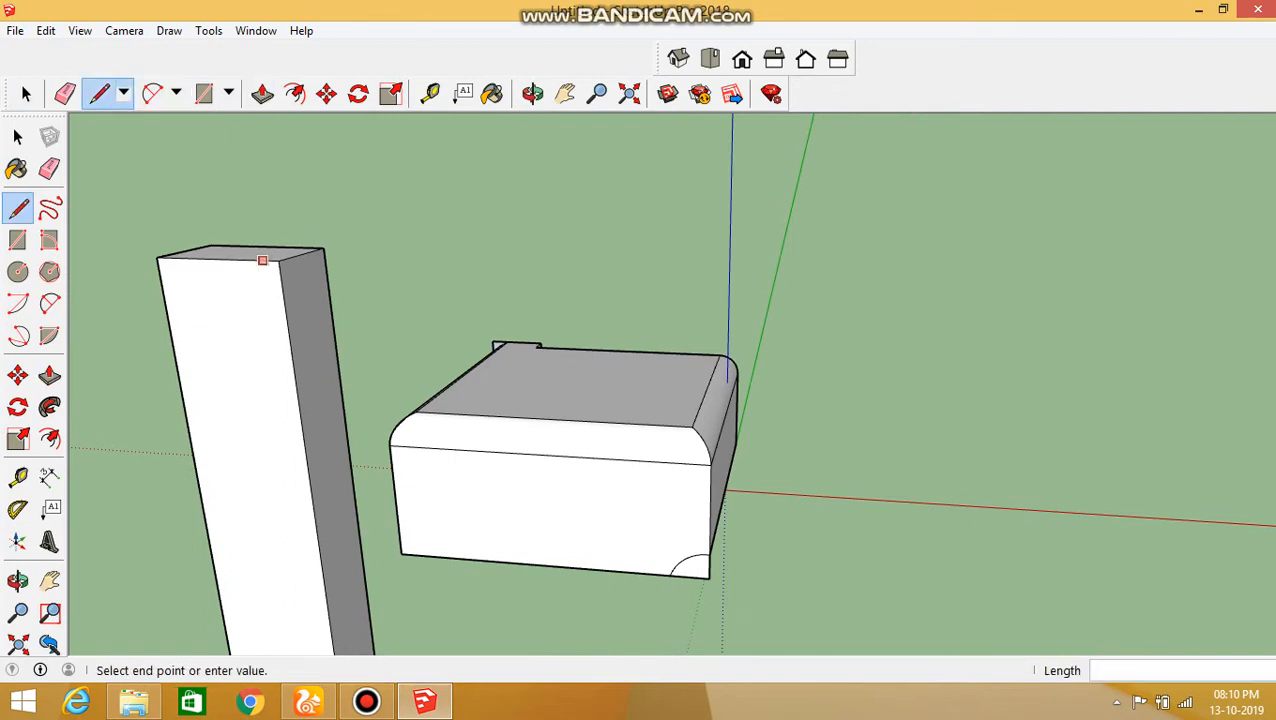
pyautogui.scroll(3, 265, 276)
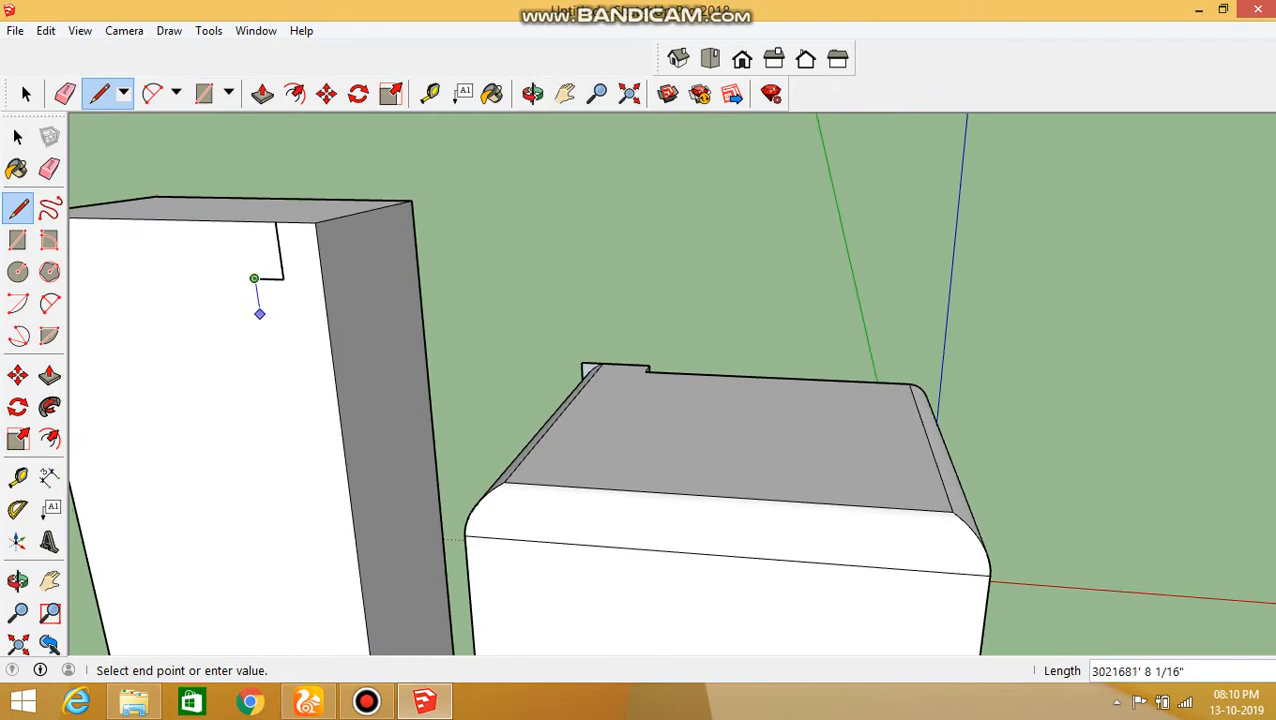
pyautogui.click(259, 314)
pyautogui.click(289, 318)
pyautogui.click(292, 343)
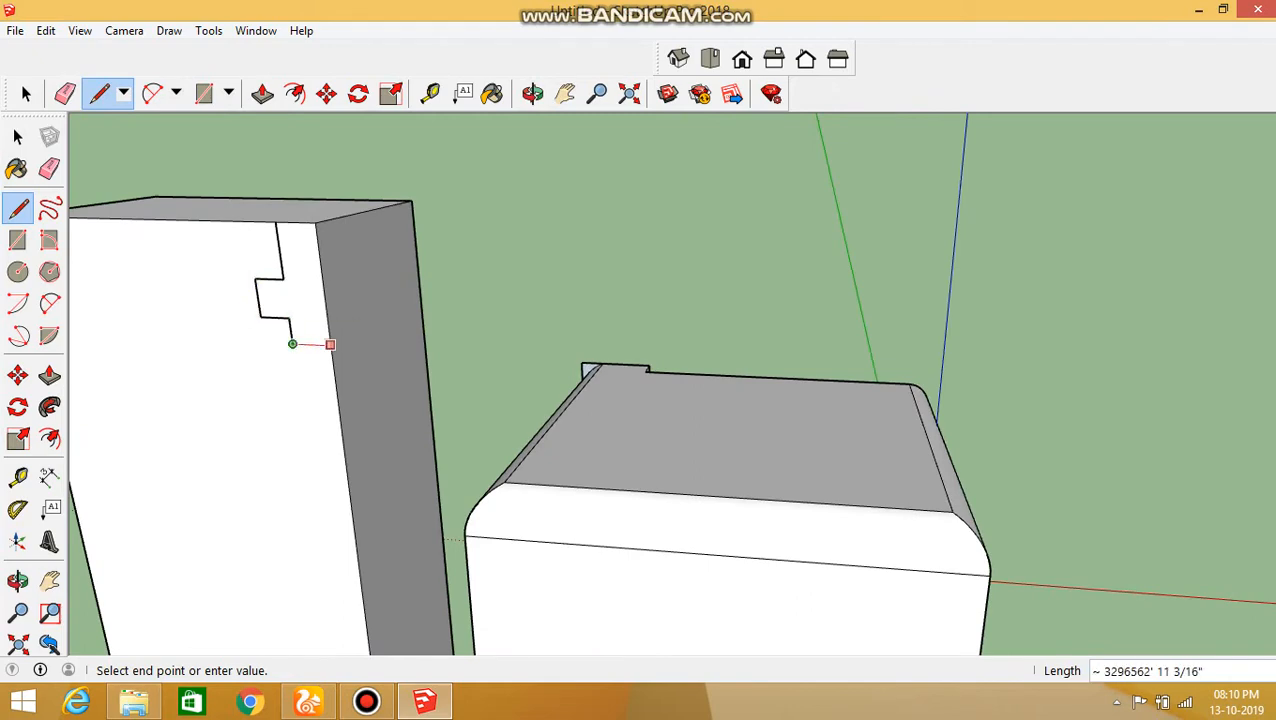
pyautogui.click(330, 344)
pyautogui.click(26, 94)
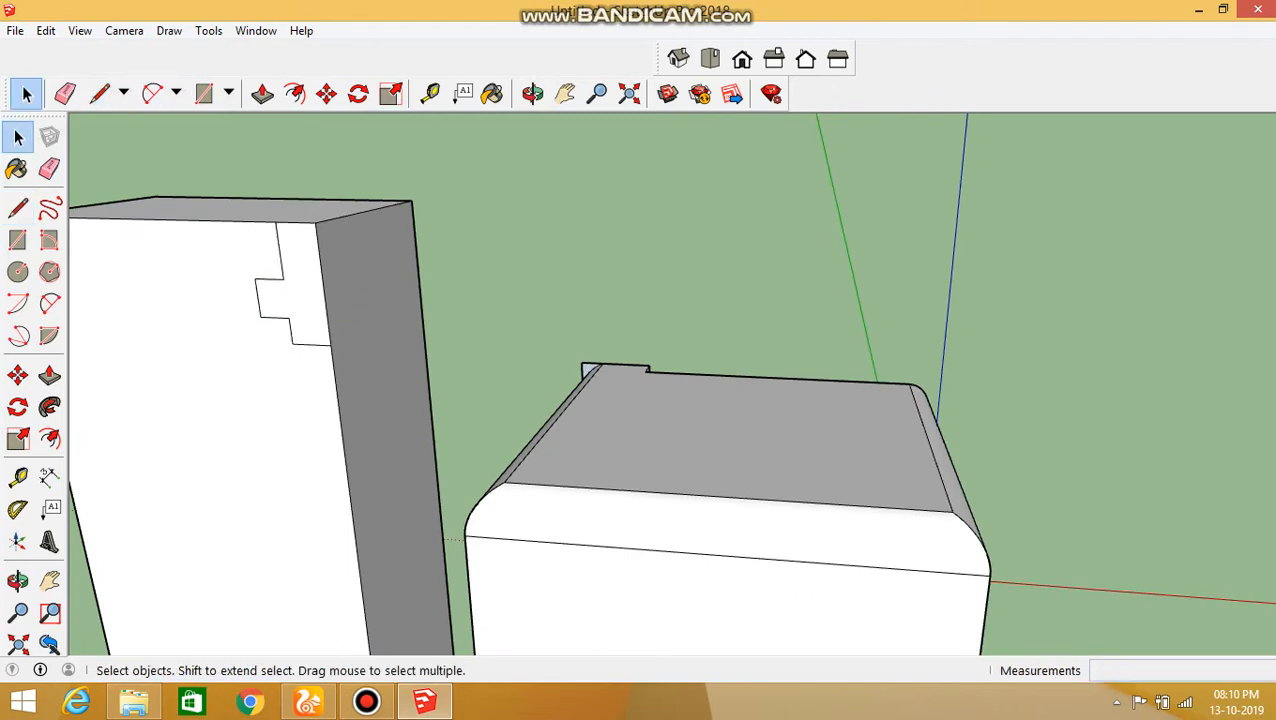
# Carve the stepped corner profile around all the top edges of the post with Follow Me
pyautogui.click(50, 407)
pyautogui.click(302, 262)
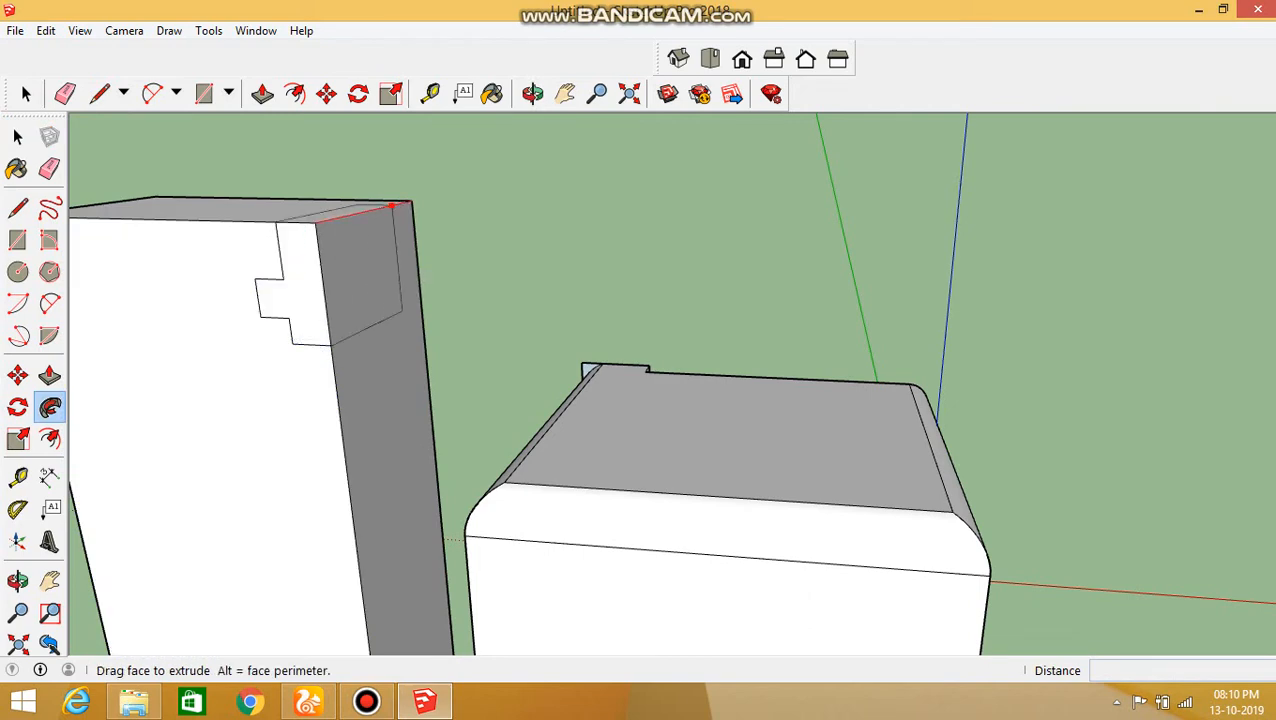
pyautogui.moveTo(155, 197); pyautogui.dragTo(155, 197)
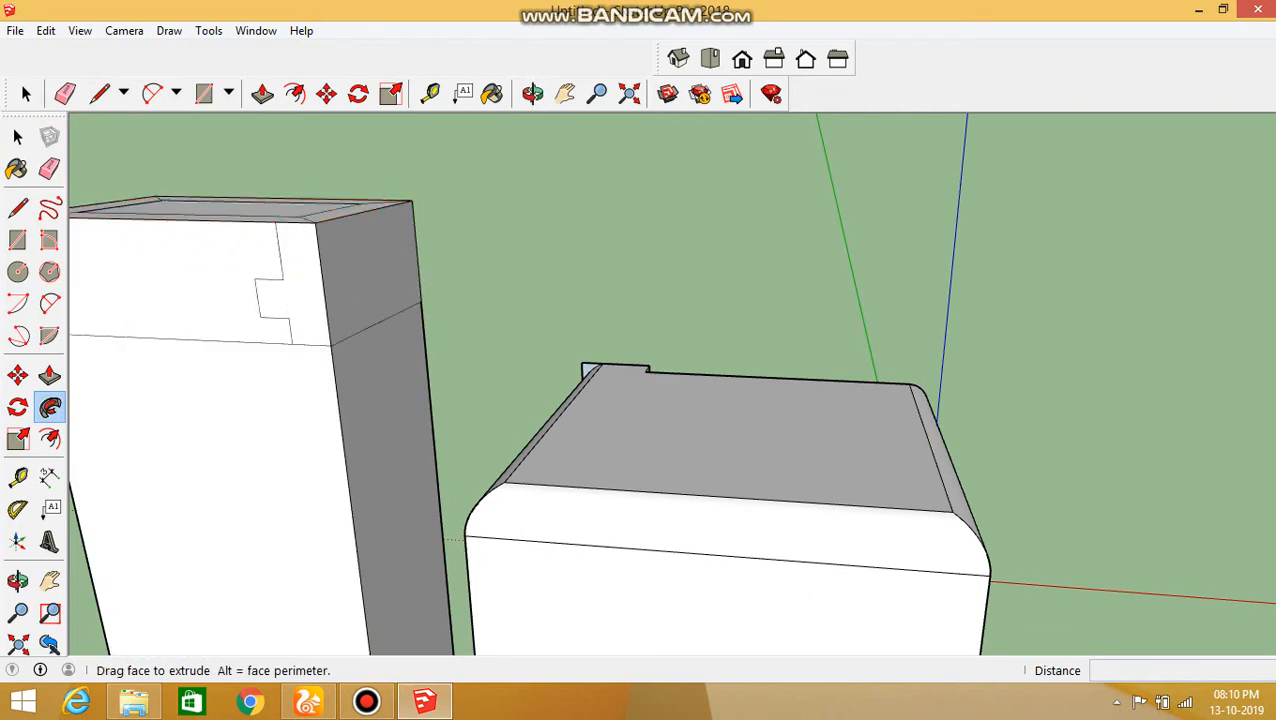
pyautogui.click(316, 240)
# Examine the carved neck and cap of the post from several angles and distances
pyautogui.scroll(-3, 330, 265)
pyautogui.moveTo(335, 270); pyautogui.dragTo(330, 190, button='middle')
pyautogui.scroll(-2, 160, 298)
pyautogui.scroll(2, 285, 215)
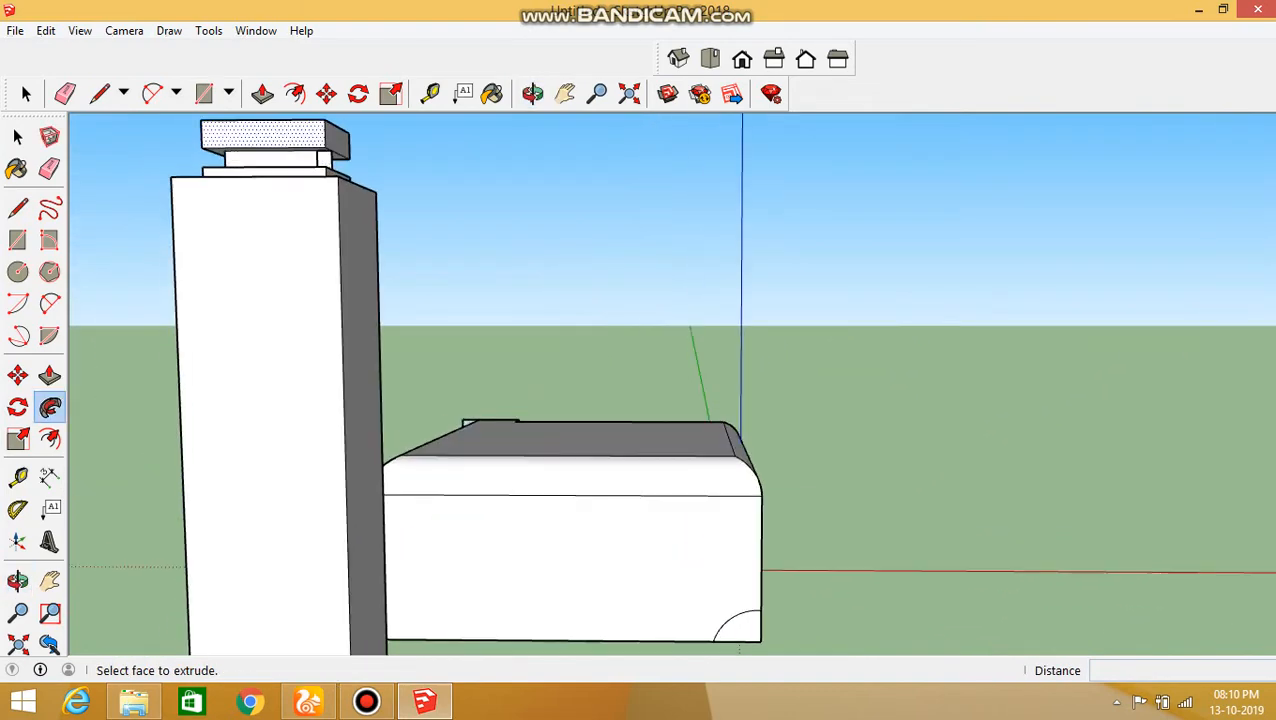
pyautogui.moveTo(264, 158); pyautogui.dragTo(335, 215, button='middle')
pyautogui.scroll(1, 282, 277)
pyautogui.scroll(-2, 262, 303)
pyautogui.moveTo(350, 145); pyautogui.dragTo(336, 212, button='middle')
pyautogui.scroll(-2, 336, 212)
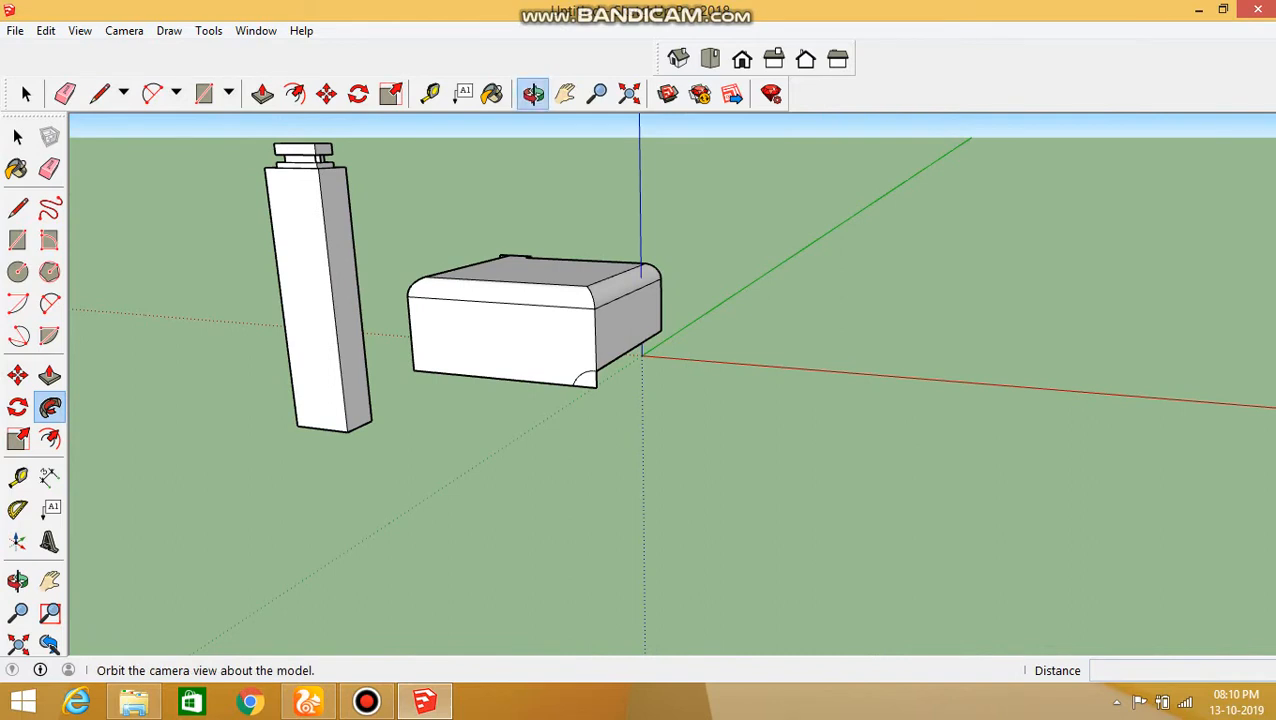
pyautogui.click(533, 93)
pyautogui.moveTo(515, 320); pyautogui.dragTo(492, 211)
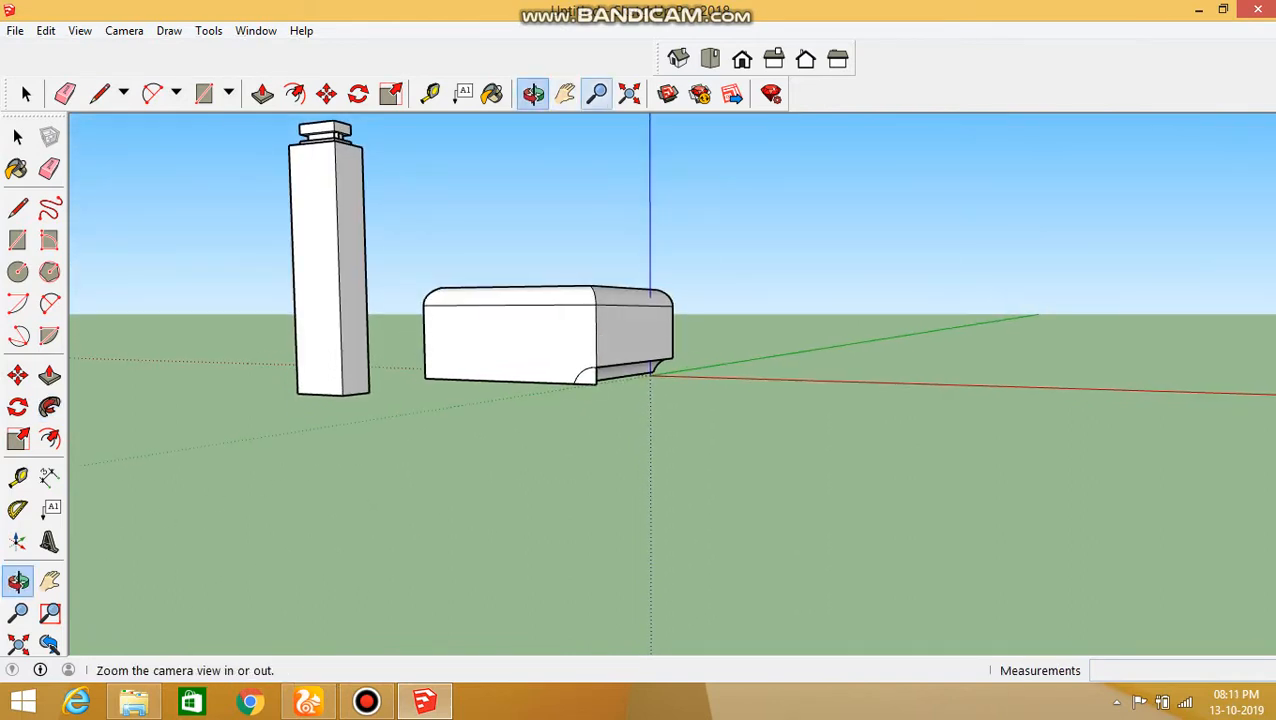
pyautogui.click(565, 93)
pyautogui.moveTo(342, 150); pyautogui.dragTo(398, 344)
pyautogui.scroll(4, 398, 344)
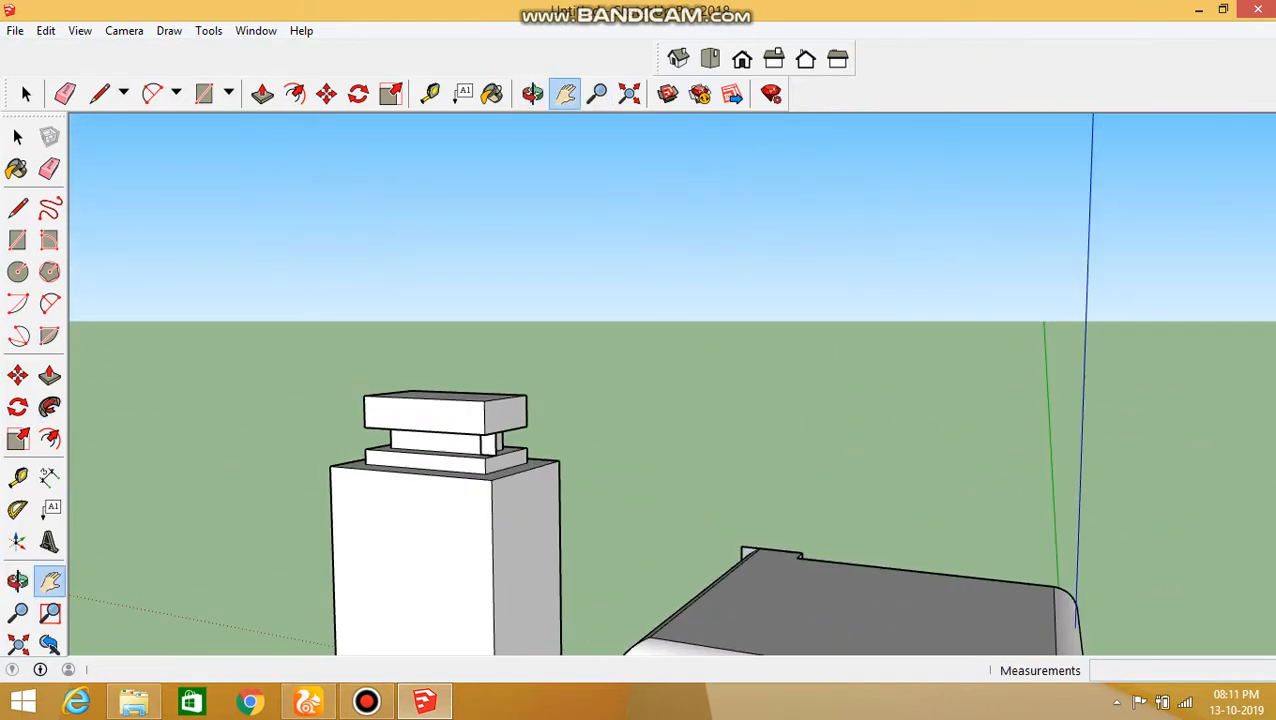
pyautogui.scroll(-3, 398, 344)
pyautogui.scroll(-1, 398, 344)
pyautogui.scroll(4, 398, 344)
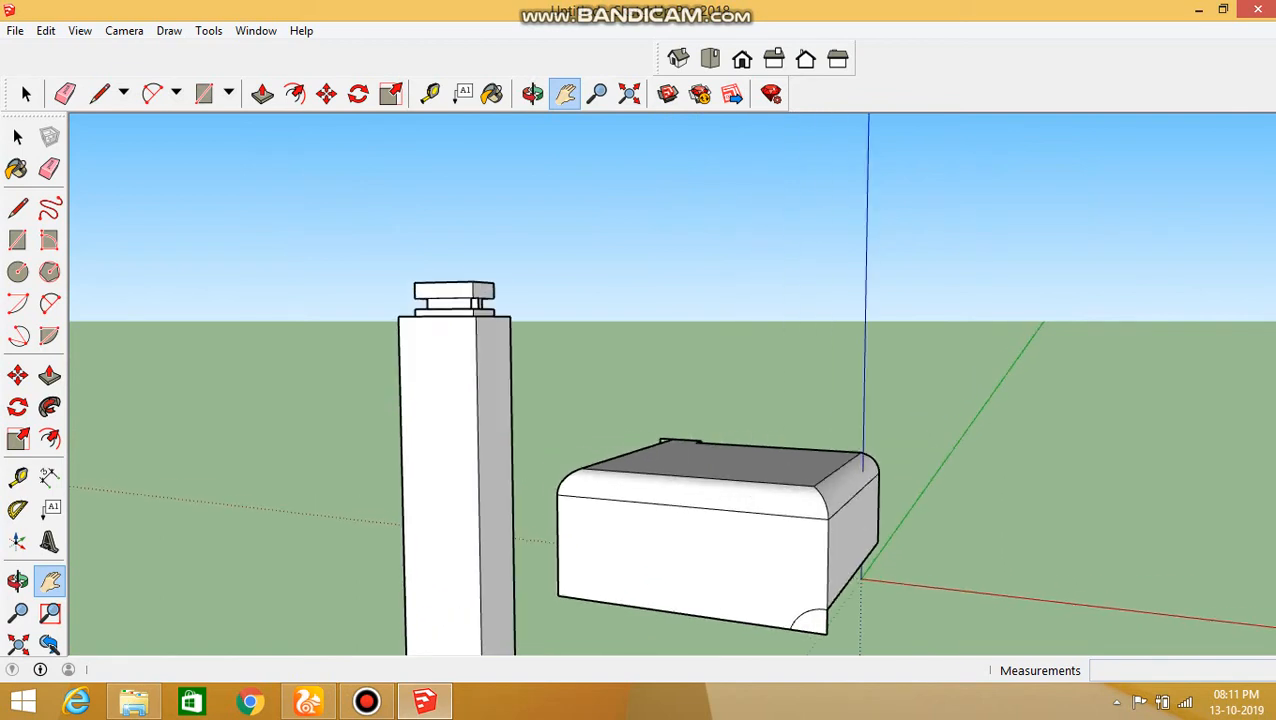
pyautogui.scroll(-3, 510, 380)
pyautogui.scroll(2, 510, 380)
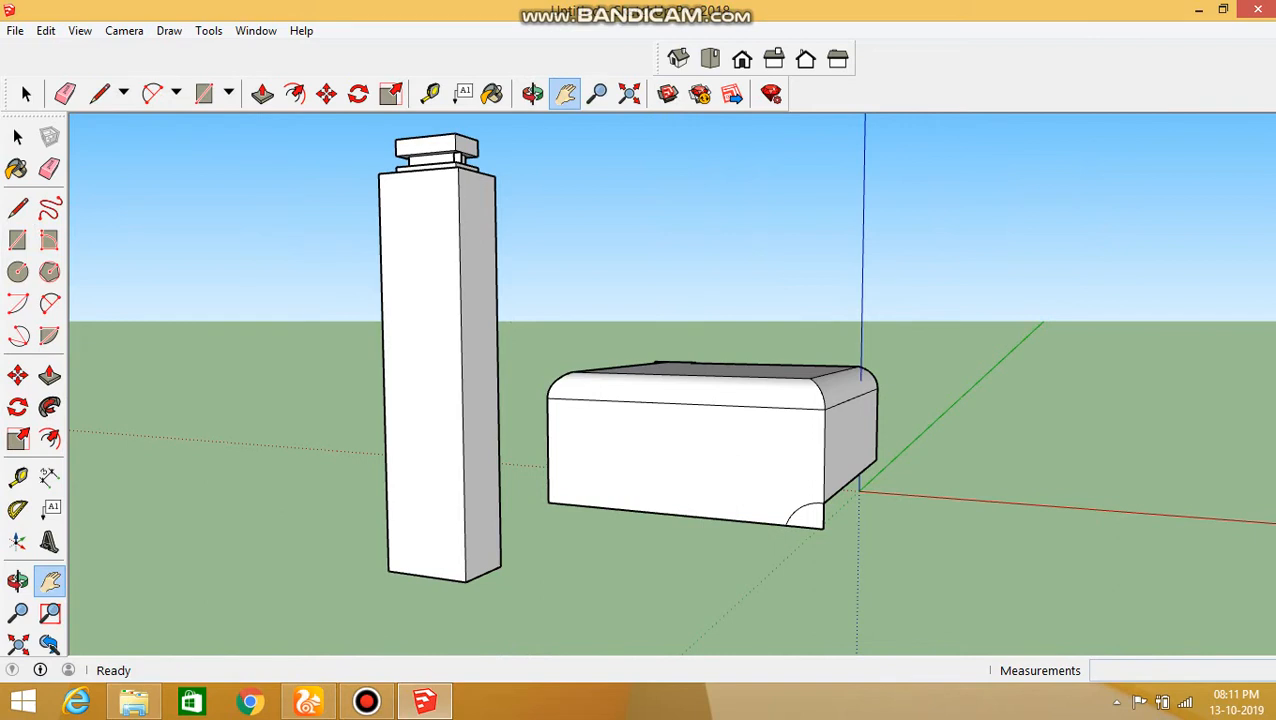
pyautogui.scroll(3, 400, 330)
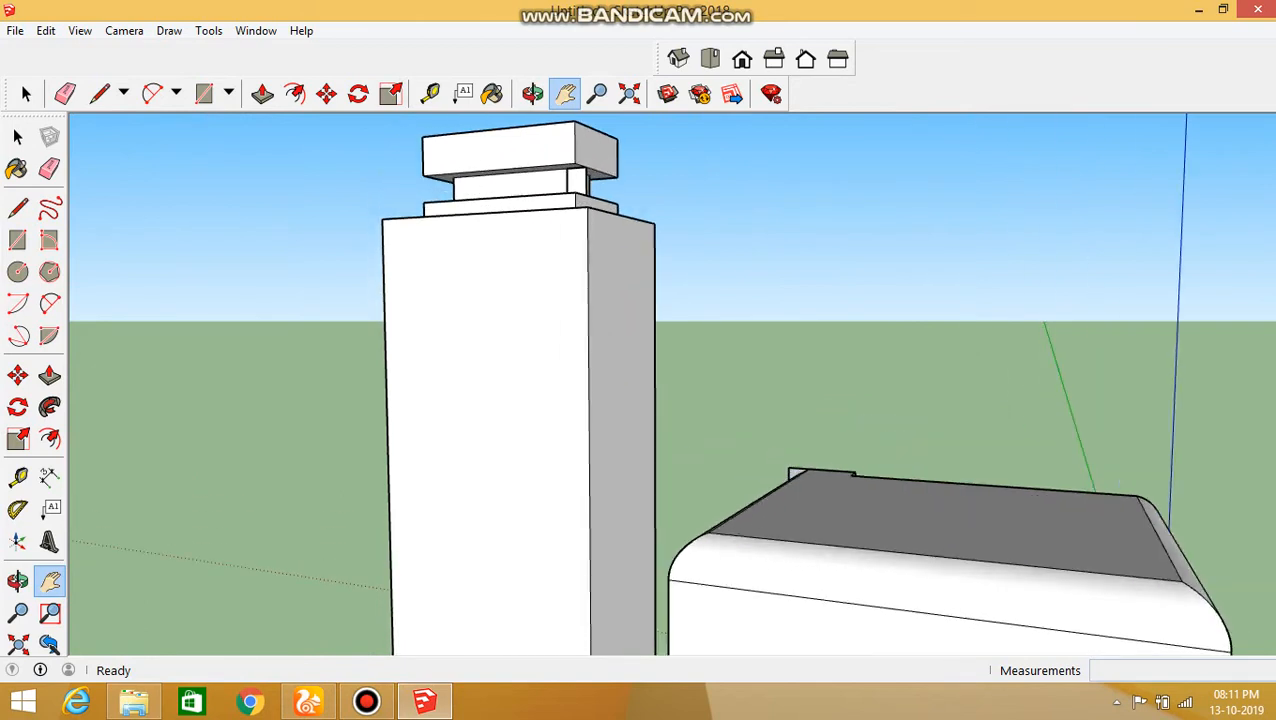
pyautogui.scroll(-6, 783, 408)
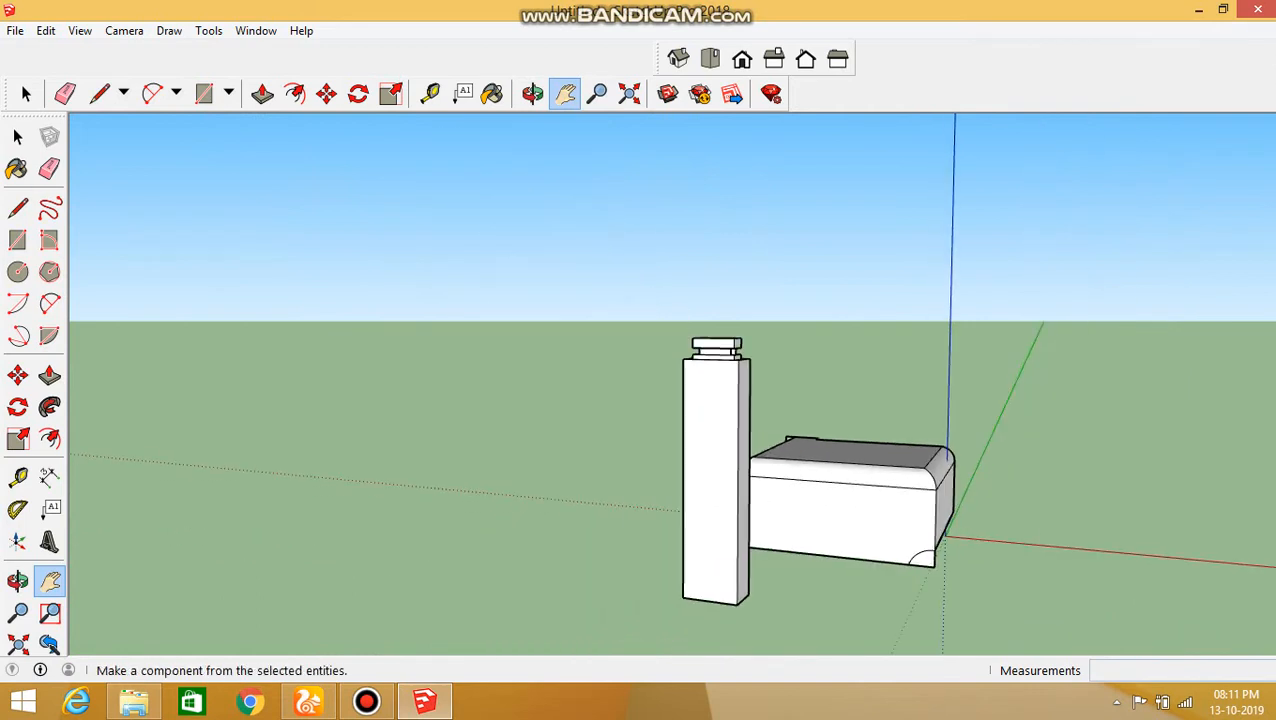
# Select the post and the rounded box together and delete them
pyautogui.click(18, 137)
pyautogui.moveTo(467, 615); pyautogui.dragTo(467, 615)
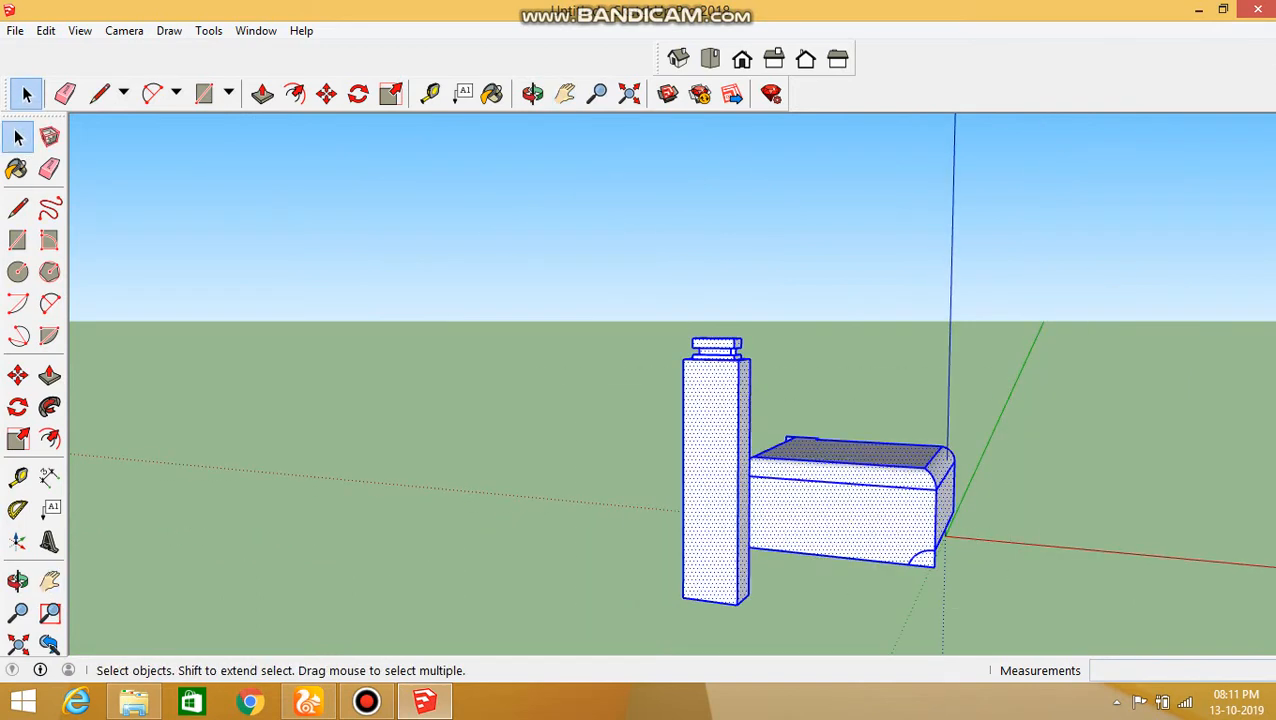
pyautogui.press('Delete')
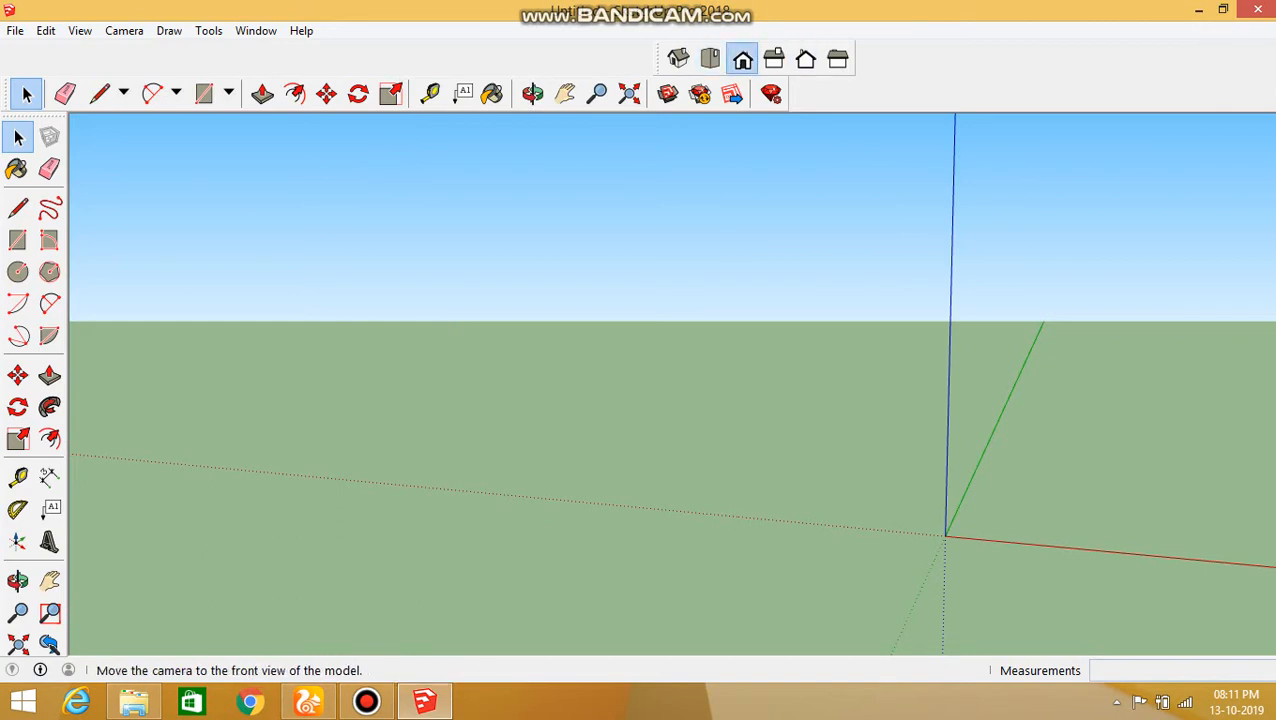
# Switch to the front view and activate the two-point arc tool
pyautogui.click(742, 59)
pyautogui.click(229, 93)
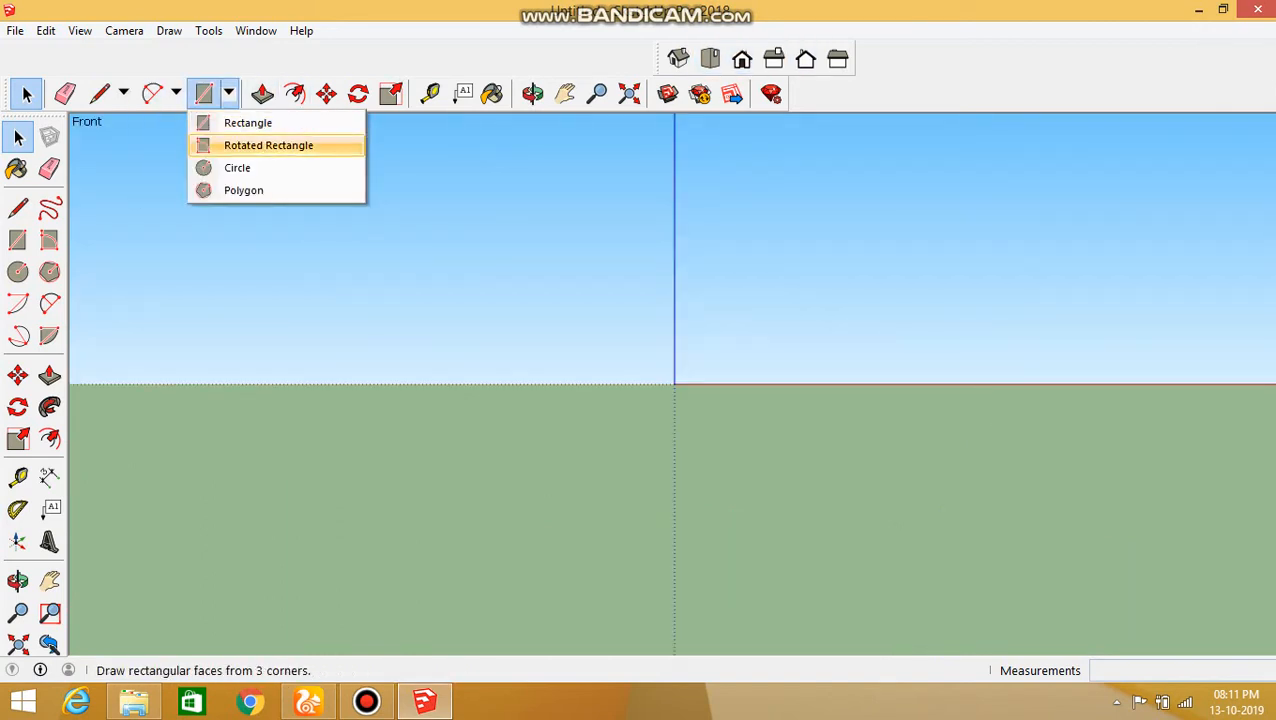
pyautogui.click(176, 93)
pyautogui.click(200, 145)
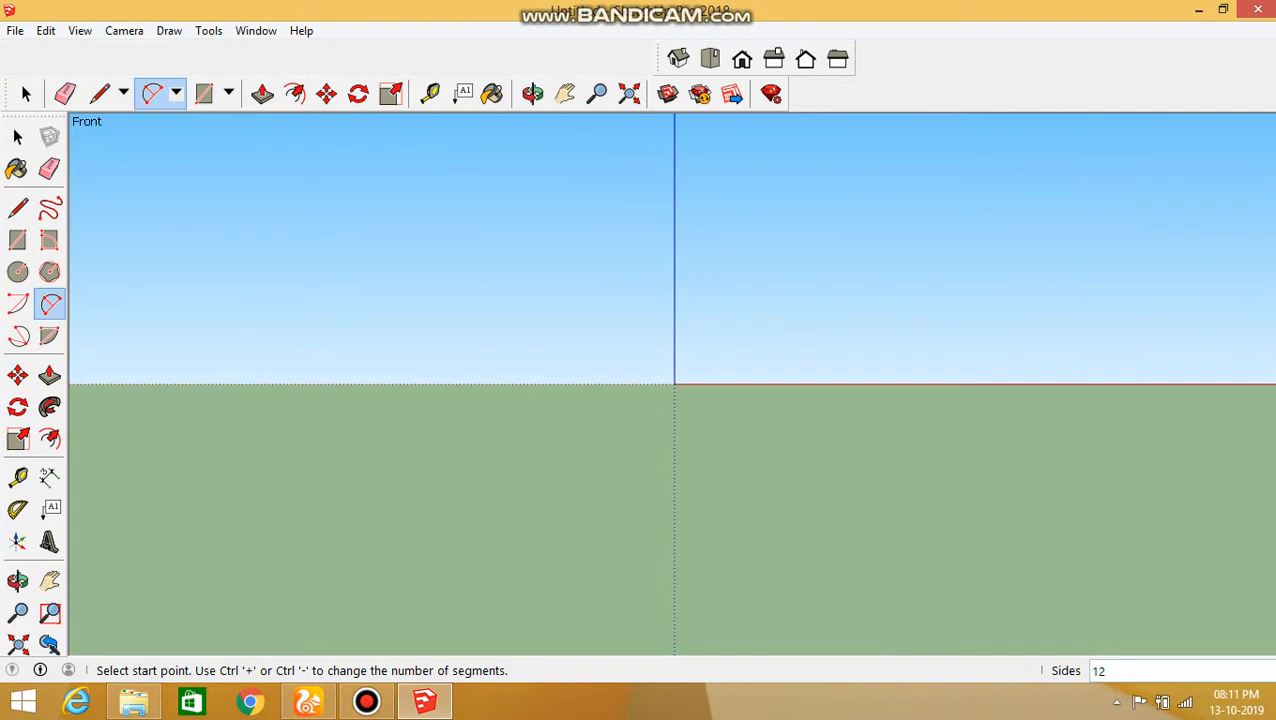
# Try to draw a semicircular arc from the origin along the red axis with a bulge of about 123993511'
pyautogui.click(674, 384)
pyautogui.click(1060, 384)
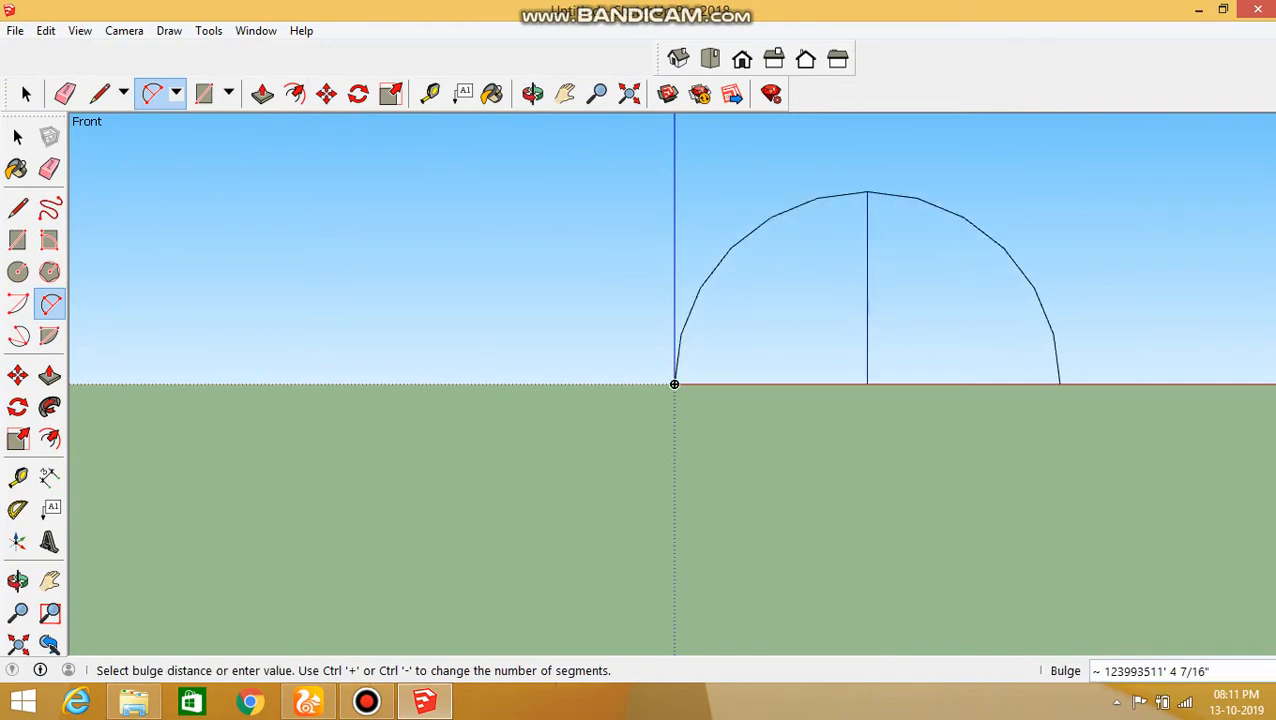
pyautogui.click(867, 192)
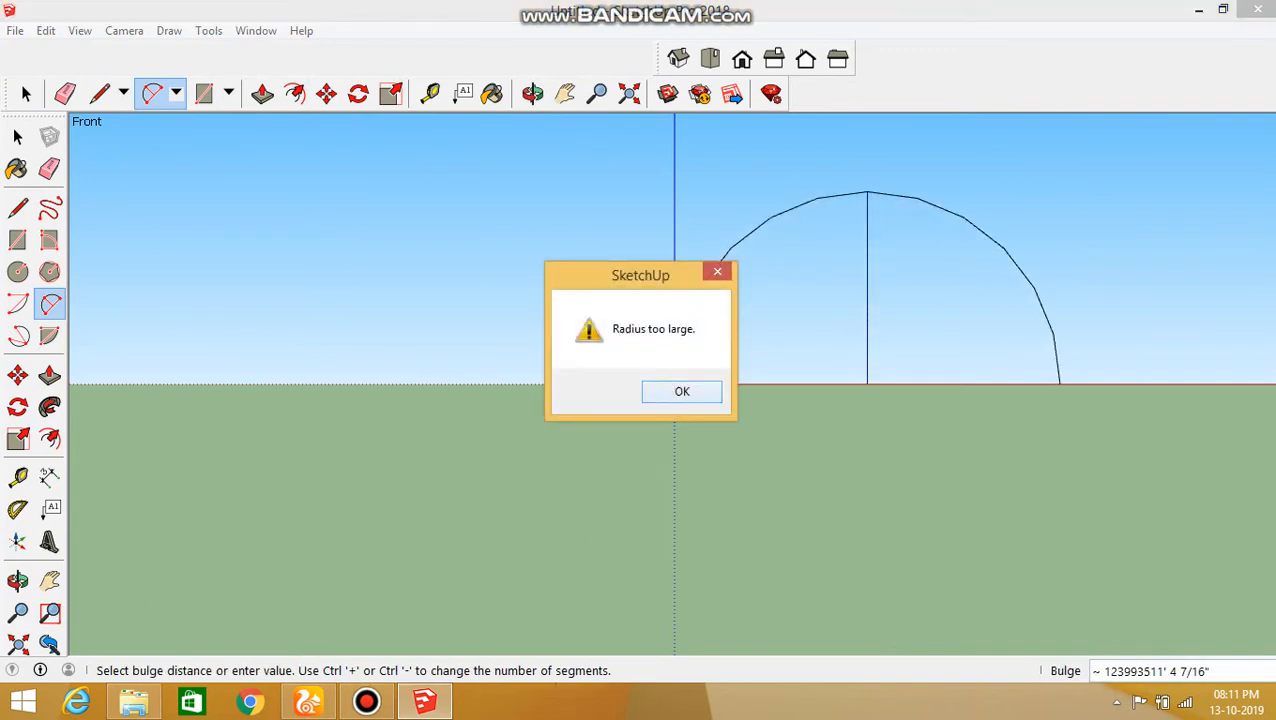
pyautogui.click(680, 392)
pyautogui.scroll(-1, 679, 392)
pyautogui.click(663, 393)
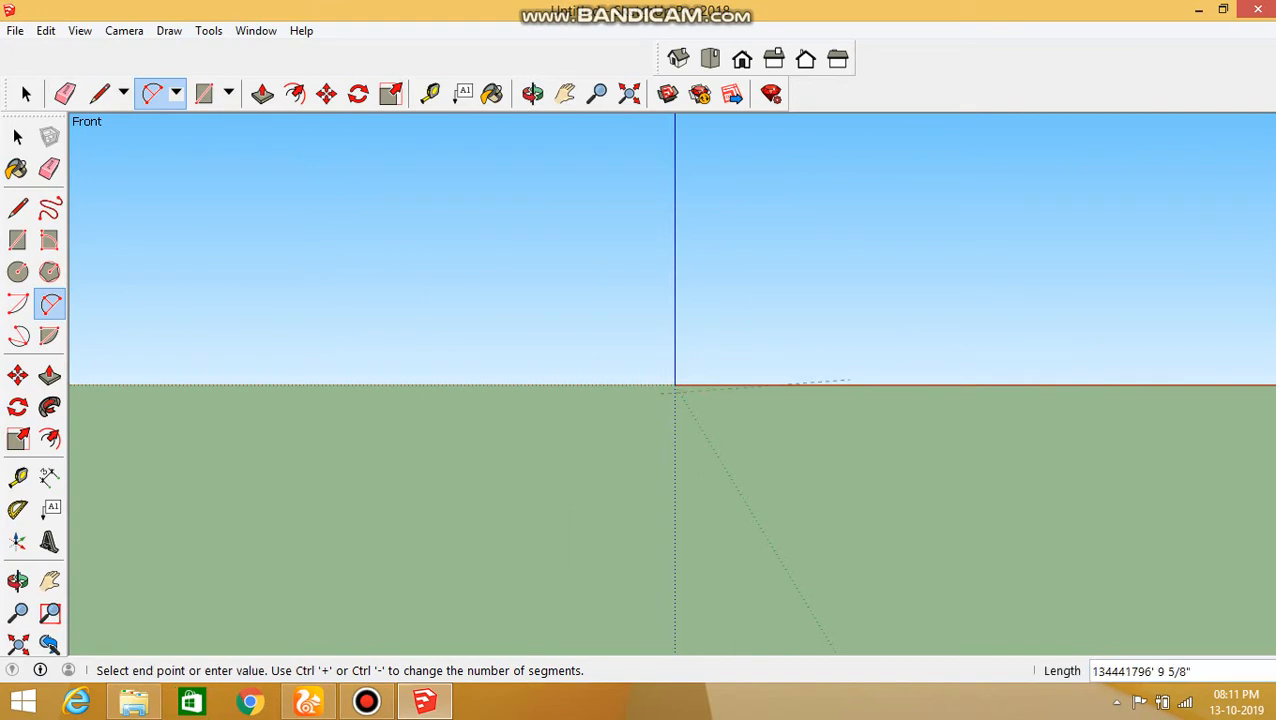
pyautogui.press('Escape')
# Draw a small upright semicircular two-point arc from the origin to a point on the red axis
pyautogui.click(674, 384)
pyautogui.click(777, 384)
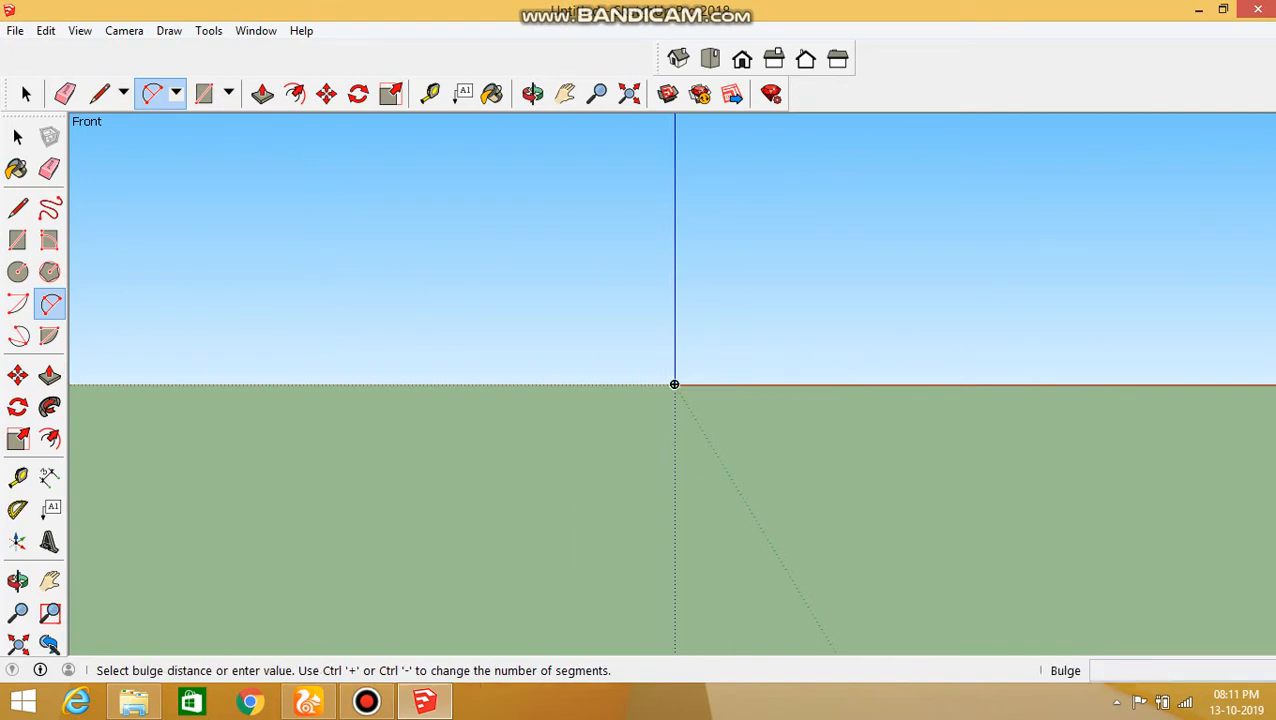
pyautogui.click(743, 316)
pyautogui.scroll(-1, 786, 370)
pyautogui.moveTo(900, 390); pyautogui.dragTo(810, 500, button='middle')
pyautogui.scroll(2, 702, 410)
pyautogui.moveTo(604, 345); pyautogui.dragTo(614, 345, button='middle')
pyautogui.scroll(4, 614, 345)
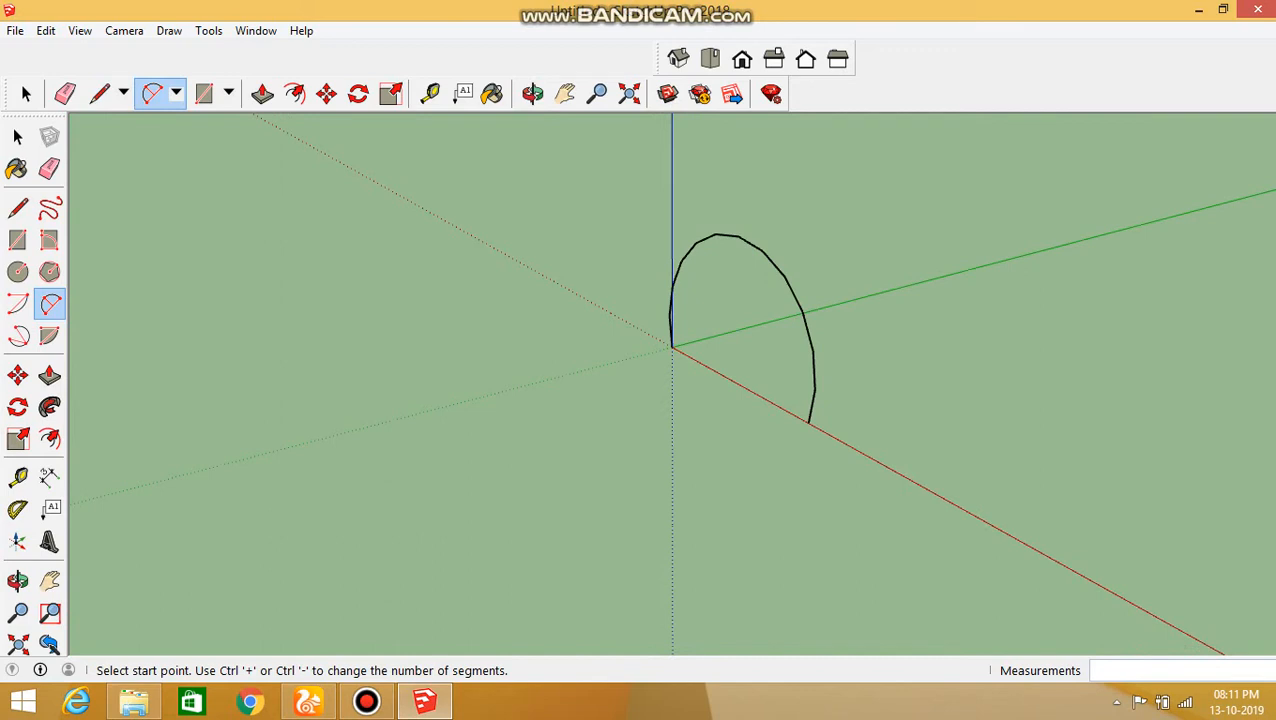
pyautogui.click(228, 93)
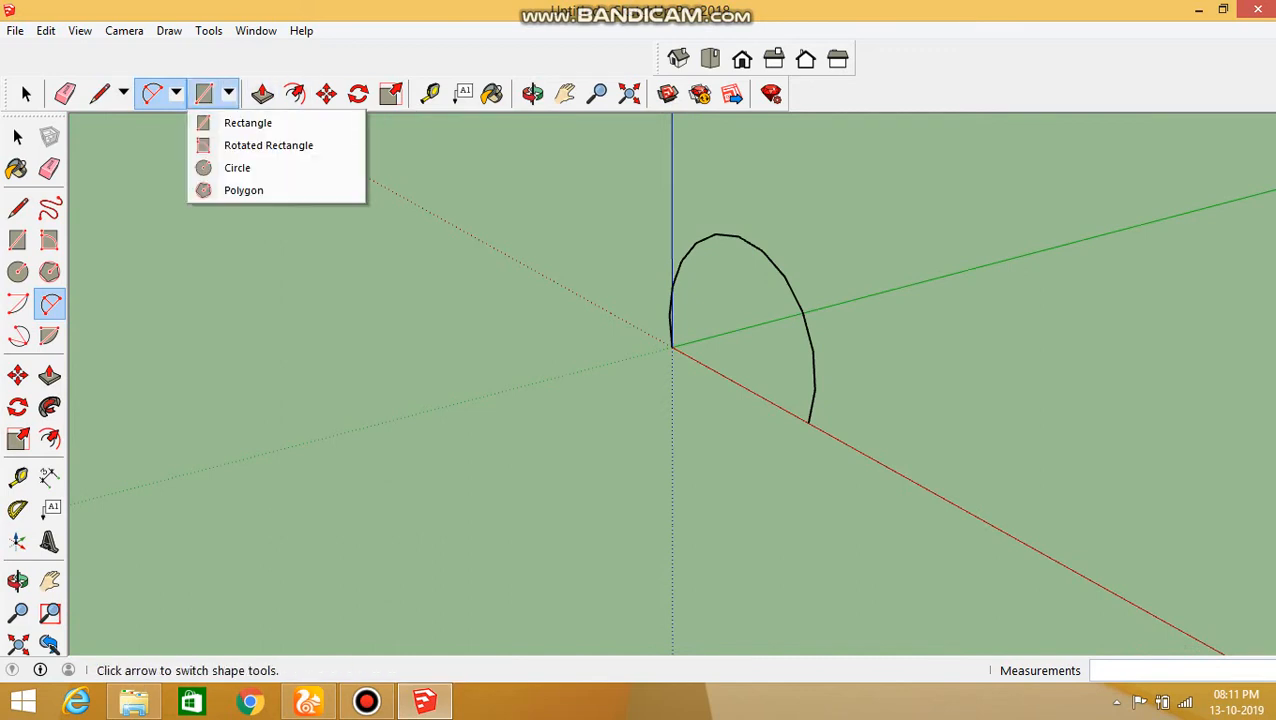
pyautogui.click(247, 122)
pyautogui.scroll(2, 670, 338)
pyautogui.click(666, 341)
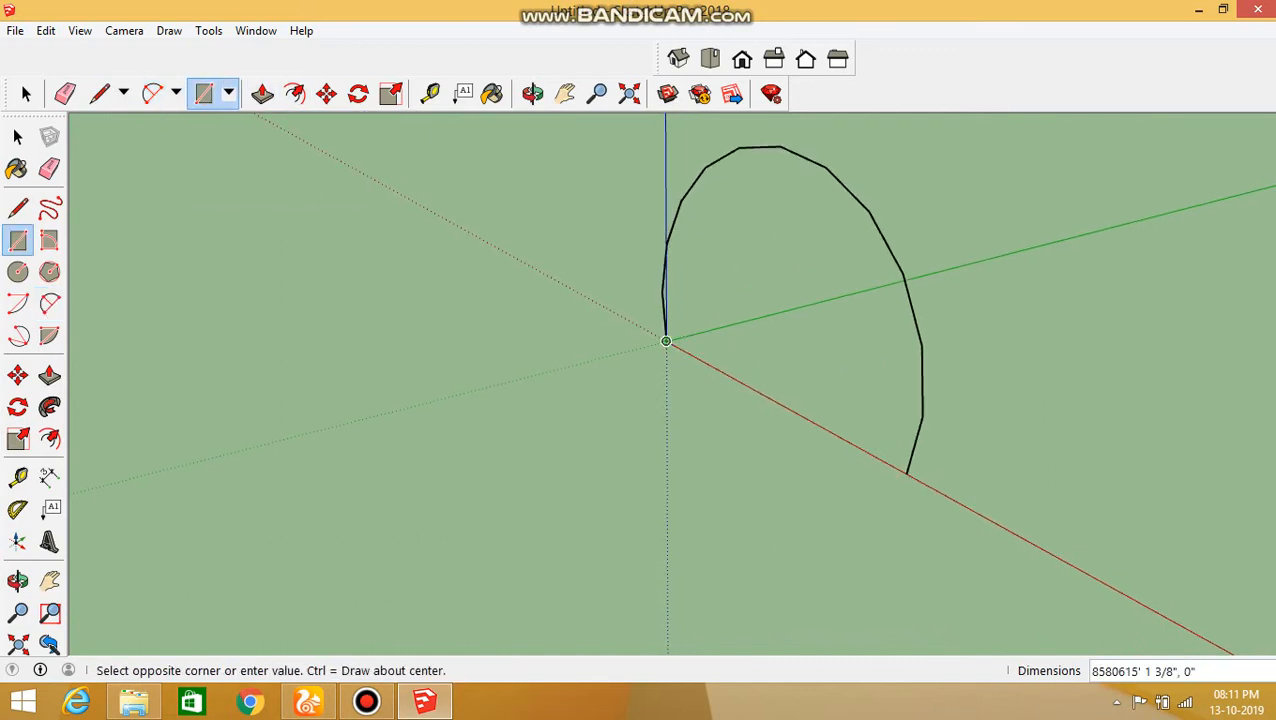
pyautogui.scroll(2, 666, 341)
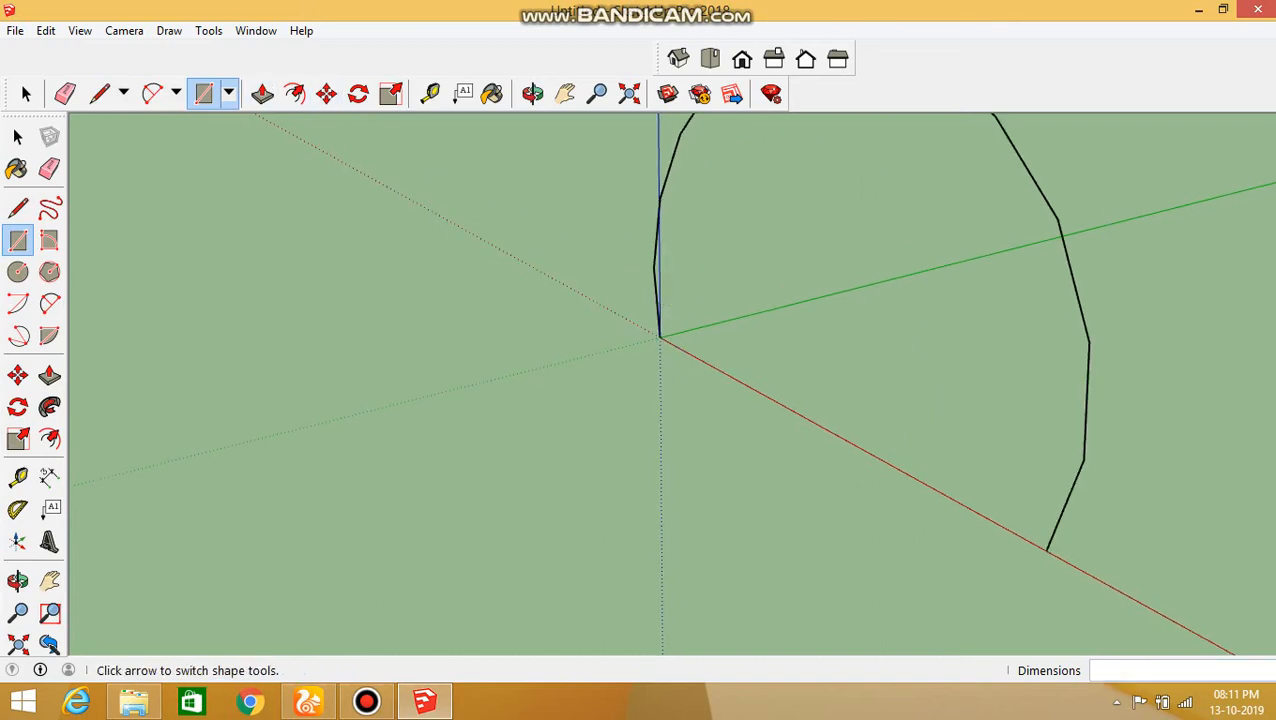
# Draw a small circle flat on the ground, centred on the arc's end at the origin
pyautogui.click(228, 93)
pyautogui.click(243, 168)
pyautogui.click(659, 337)
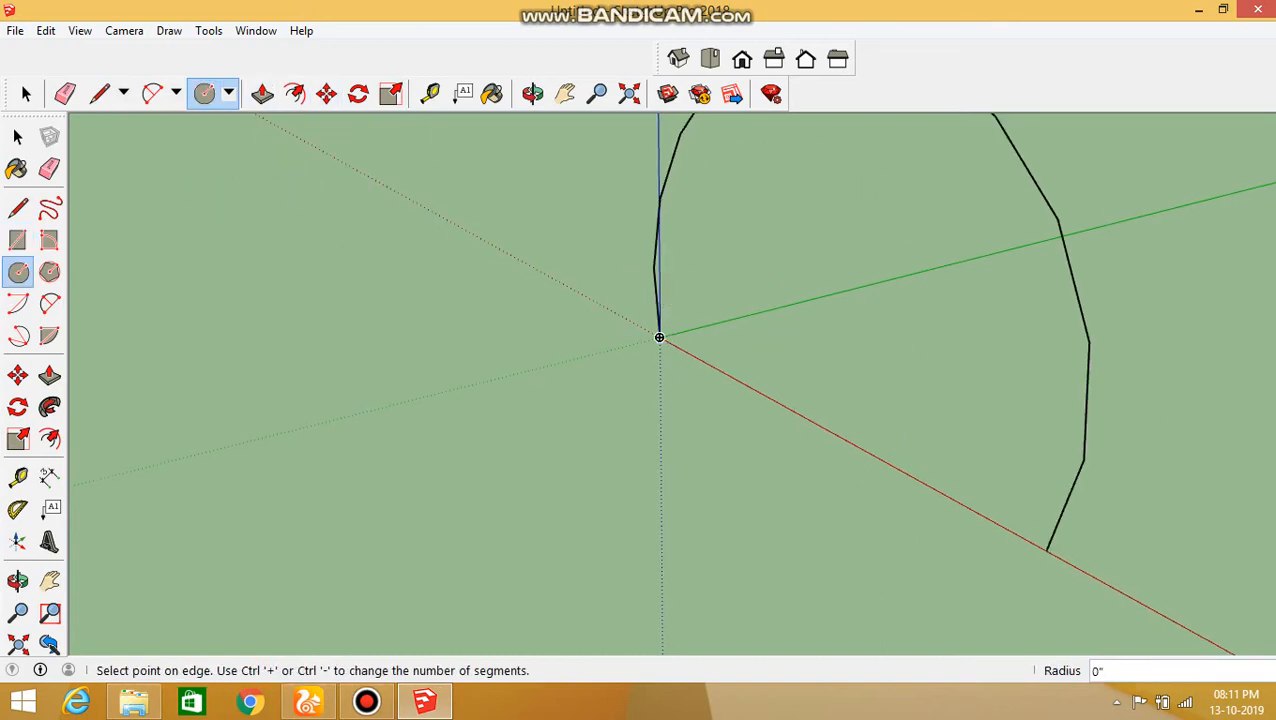
pyautogui.click(701, 340)
pyautogui.scroll(2, 660, 338)
pyautogui.scroll(-3, 726, 285)
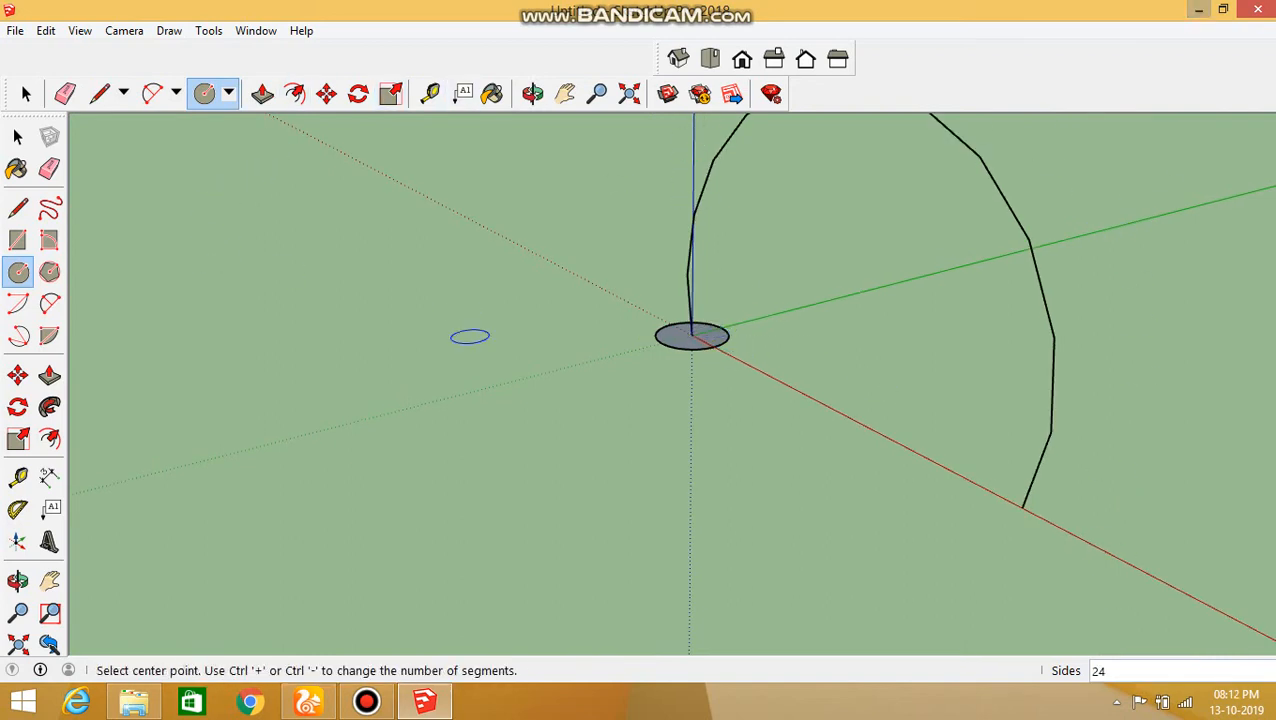
# Sweep the circle along the whole semicircular arc with Follow Me to form a curved tube
pyautogui.click(50, 407)
pyautogui.moveTo(692, 336); pyautogui.dragTo(1023, 514)
pyautogui.scroll(-4, 832, 388)
pyautogui.moveTo(832, 388); pyautogui.dragTo(988, 276, button='middle')
pyautogui.moveTo(590, 270); pyautogui.dragTo(702, 388, button='middle')
pyautogui.scroll(4, 702, 388)
pyautogui.moveTo(790, 335); pyautogui.dragTo(522, 255, button='middle')
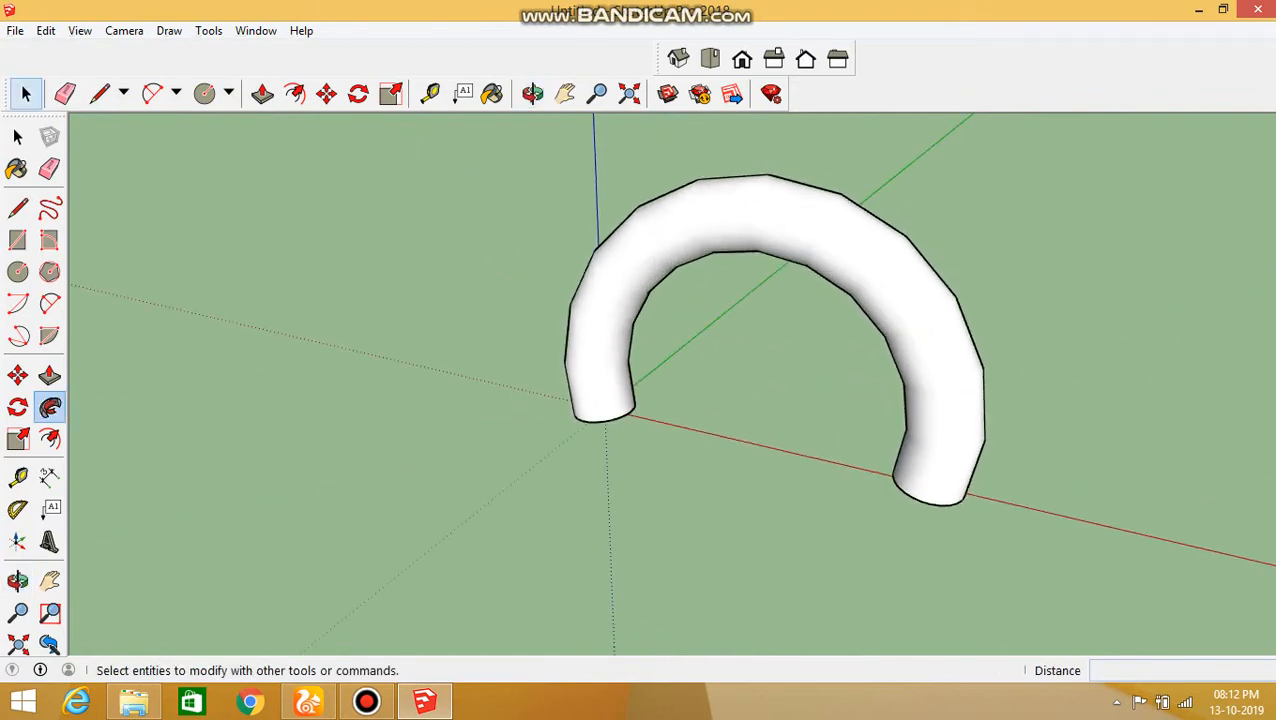
# Undo the tube sweep and the circle at the origin, keeping the arc
pyautogui.hotkey('ctrl', 'z')
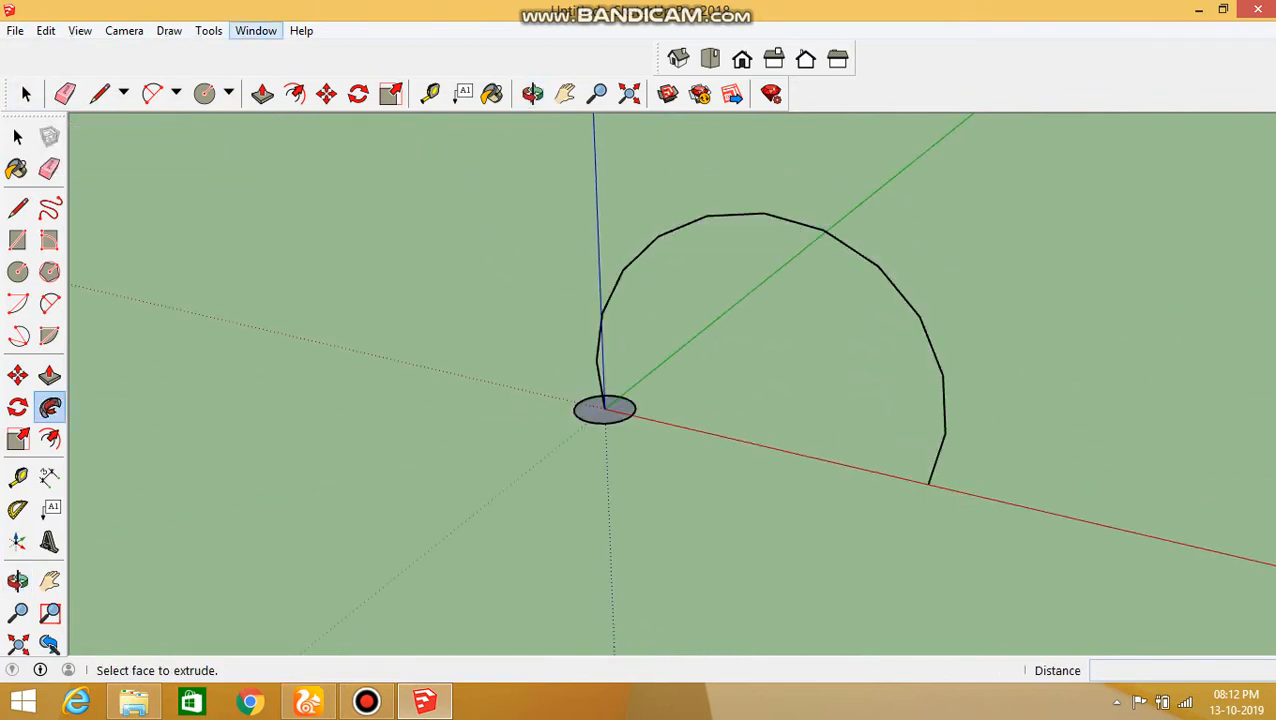
pyautogui.hotkey('ctrl', 'z')
pyautogui.hotkey('ctrl', 'z')
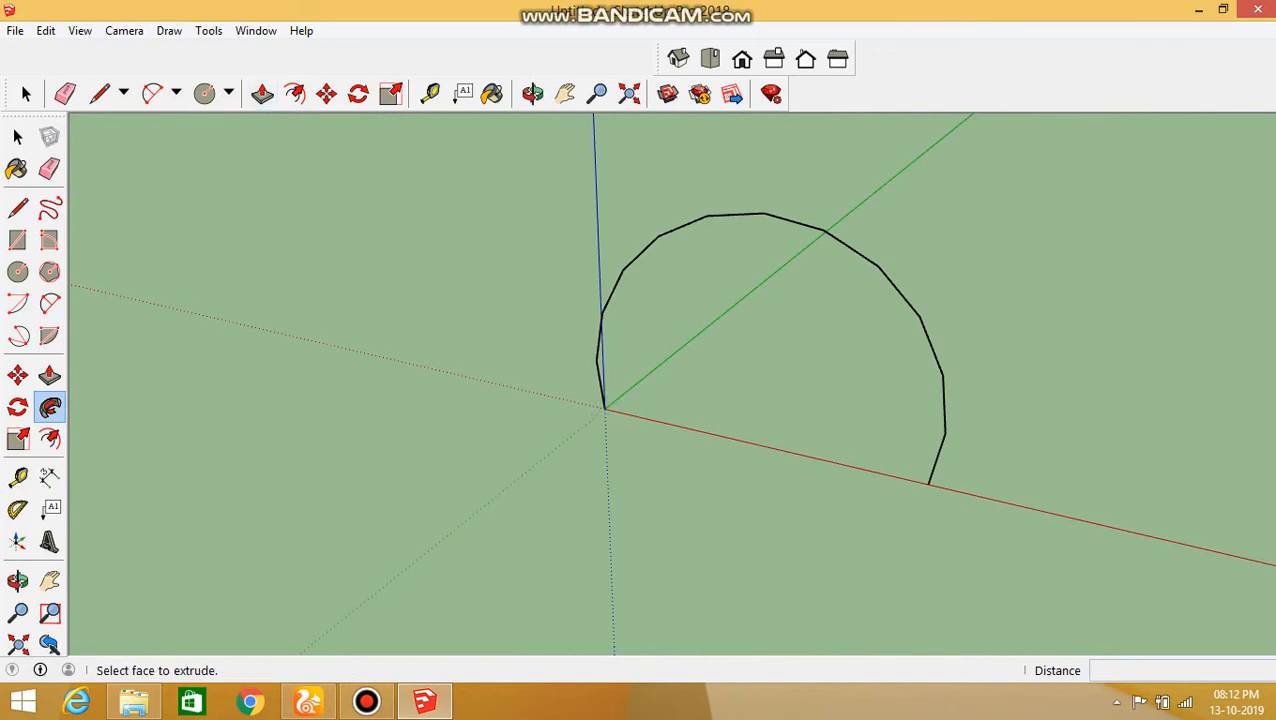
# In the front view, draw a vertical line from the origin up the blue axis, followed by a horizontal line parallel to the red axis
pyautogui.click(741, 59)
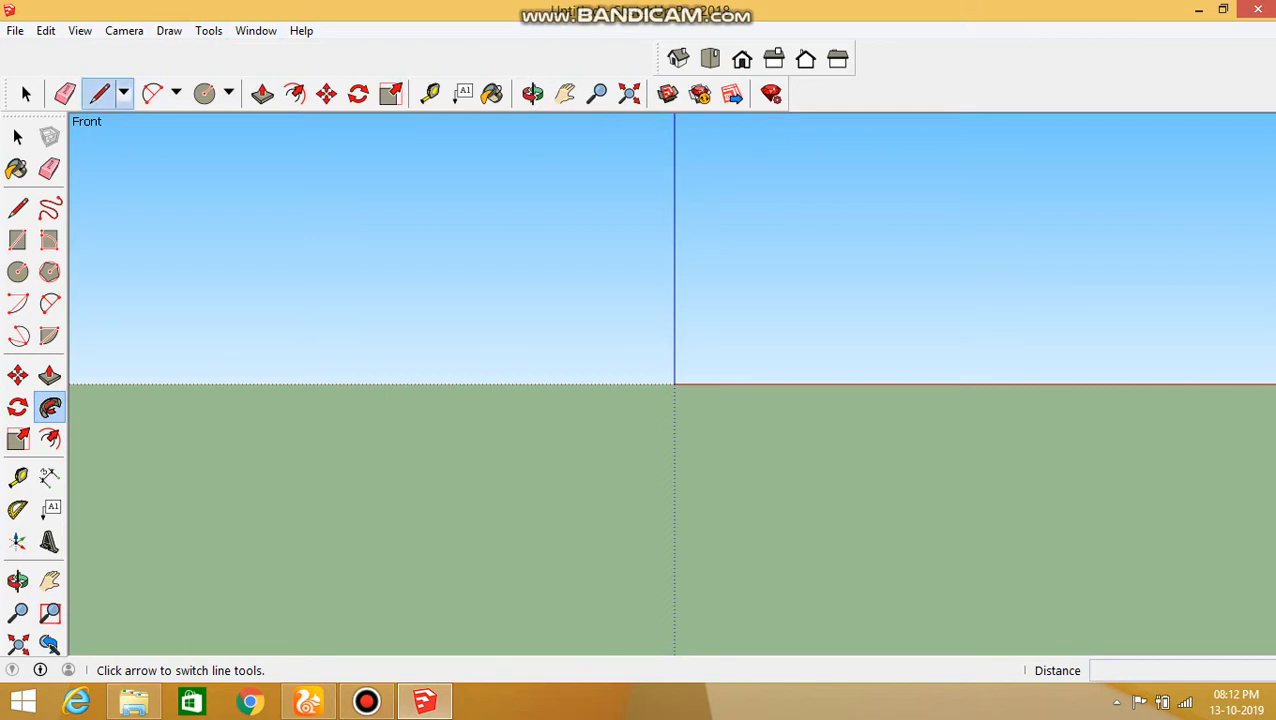
pyautogui.click(99, 93)
pyautogui.click(674, 384)
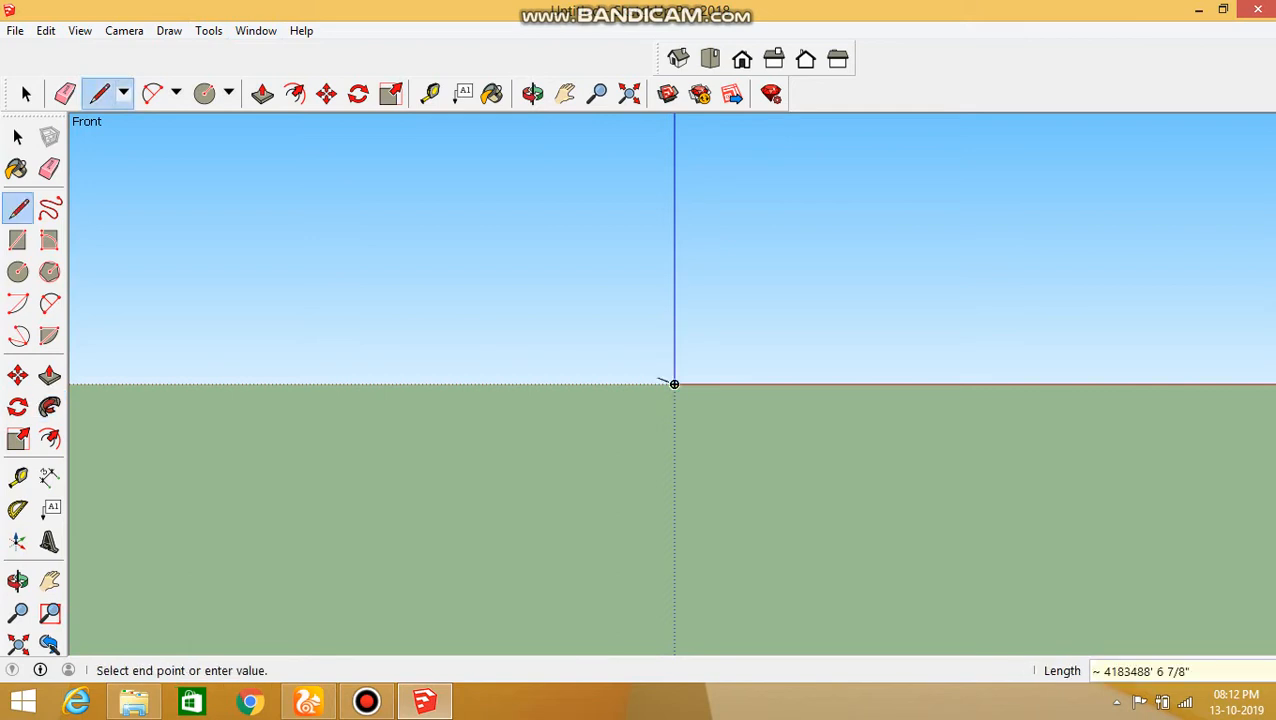
pyautogui.press('Escape')
pyautogui.click(674, 384)
pyautogui.click(674, 244)
pyautogui.click(844, 244)
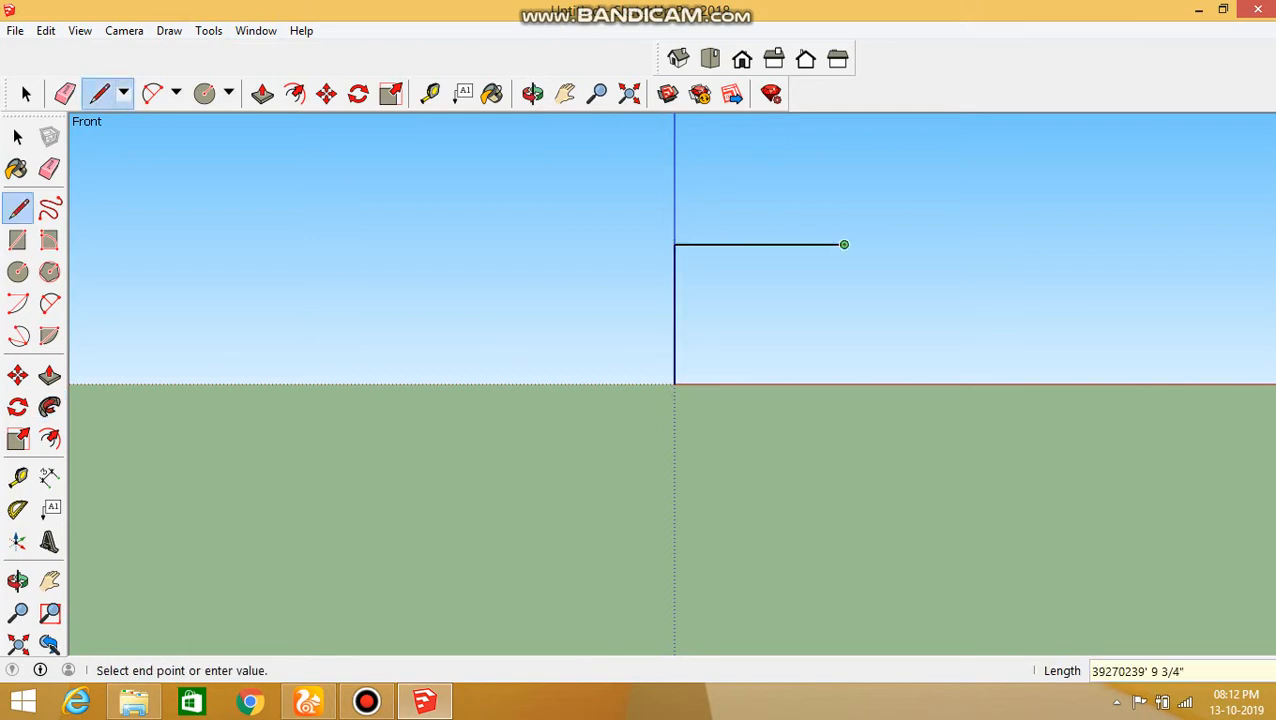
pyautogui.click(844, 244)
# Continue the line path with a short rise, a long horizontal, a steep downward slope, a short horizontal and a vertical drop to the red axis
pyautogui.click(844, 179)
pyautogui.click(1094, 179)
pyautogui.click(1128, 278)
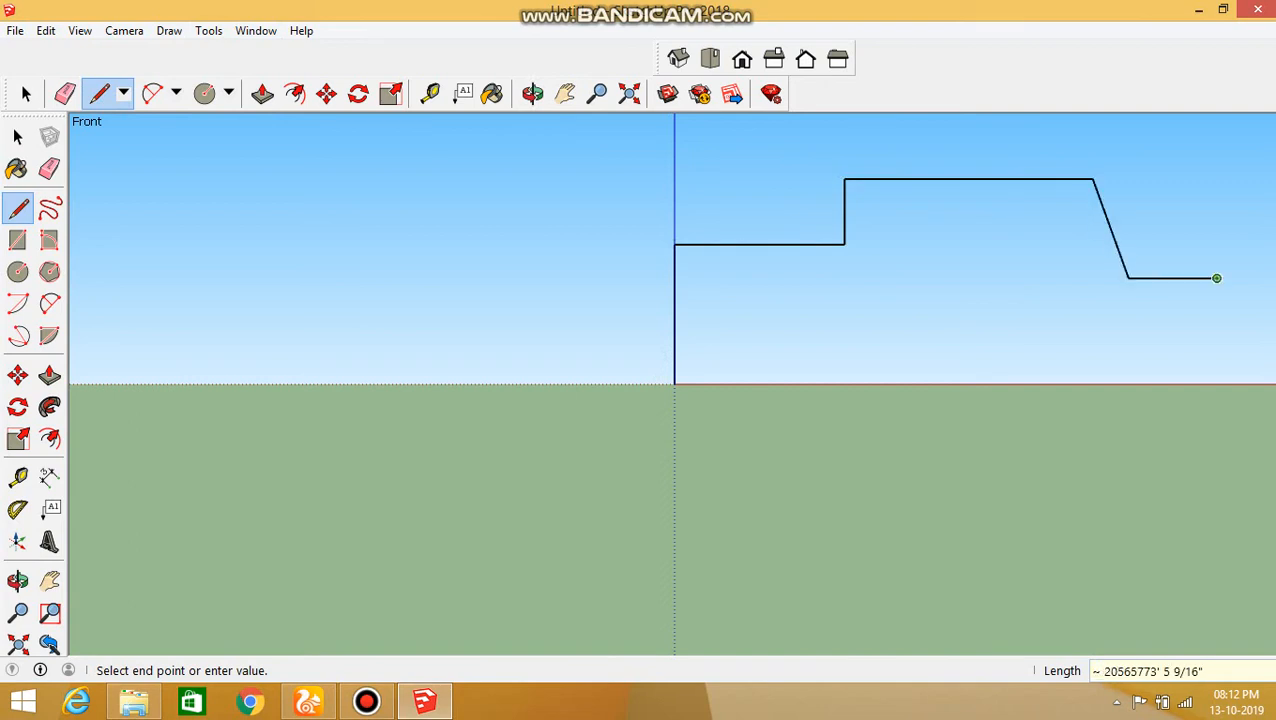
pyautogui.click(1216, 278)
pyautogui.click(1216, 384)
pyautogui.press('Escape')
pyautogui.scroll(-2, 1216, 384)
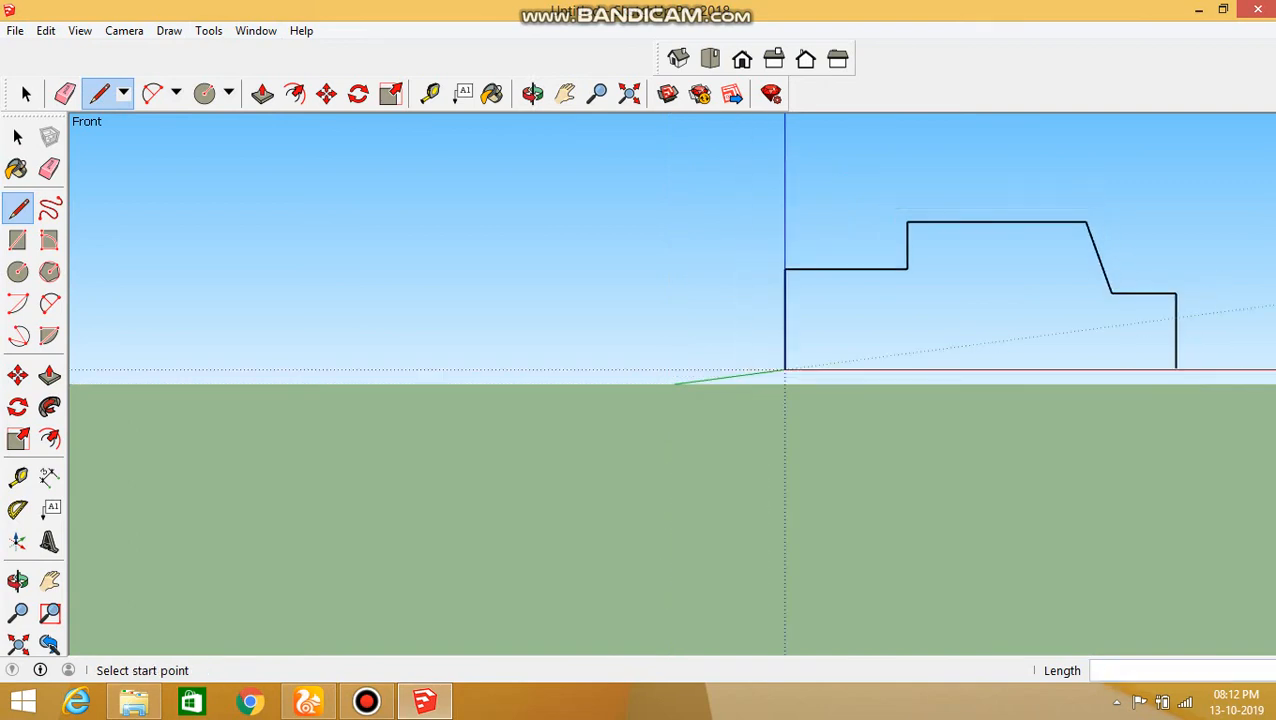
# Draw a small hexagon flat on the ground, centred on the path's start at the origin
pyautogui.moveTo(1072, 334); pyautogui.dragTo(825, 412, button='middle')
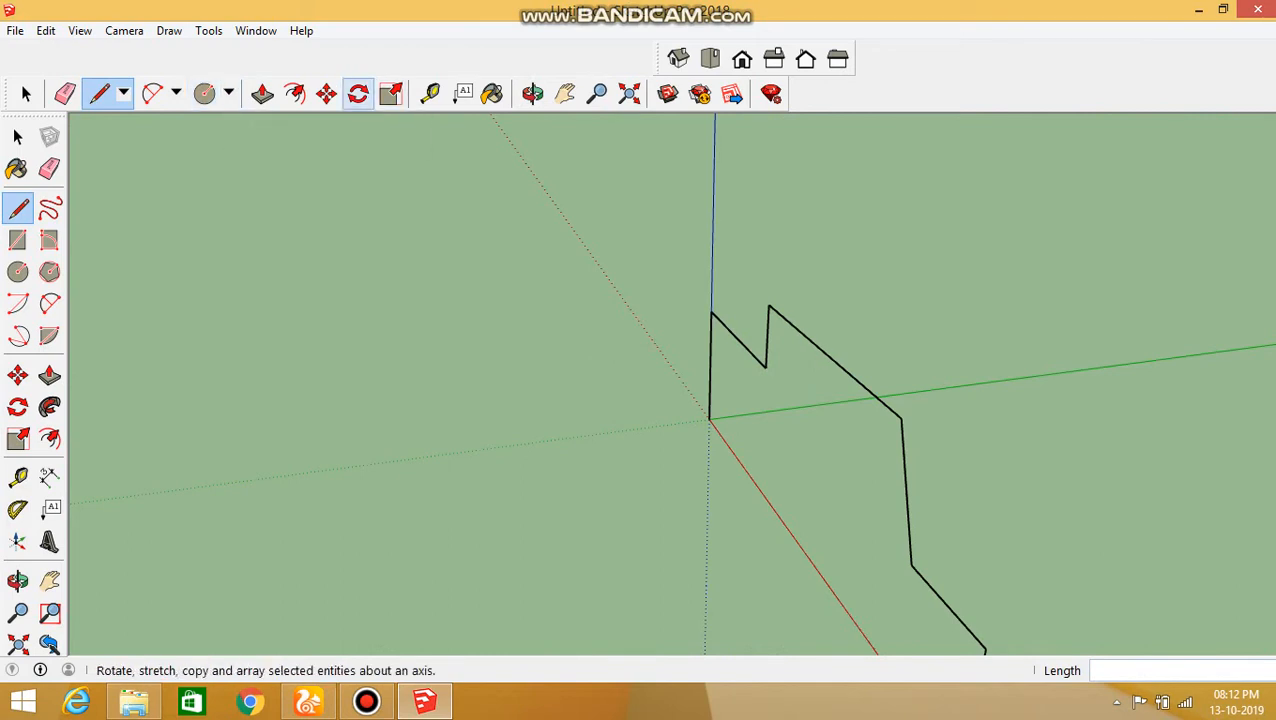
pyautogui.click(228, 93)
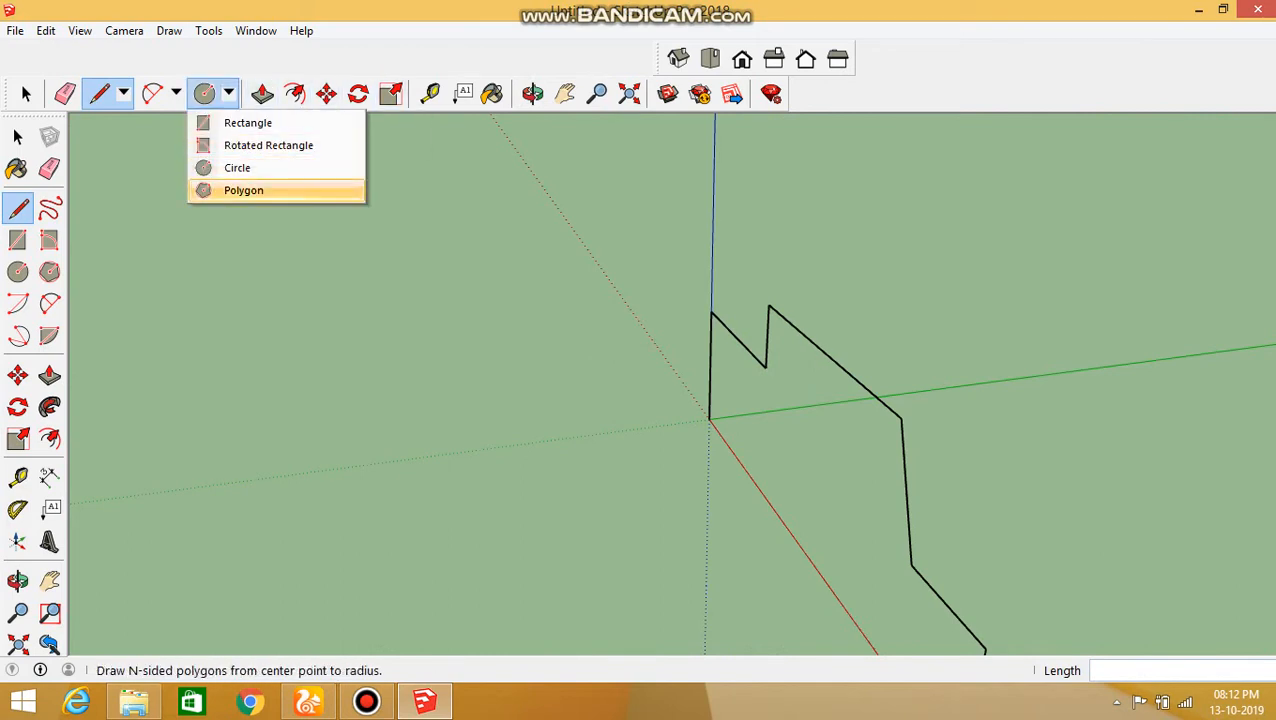
pyautogui.click(243, 190)
pyautogui.click(709, 419)
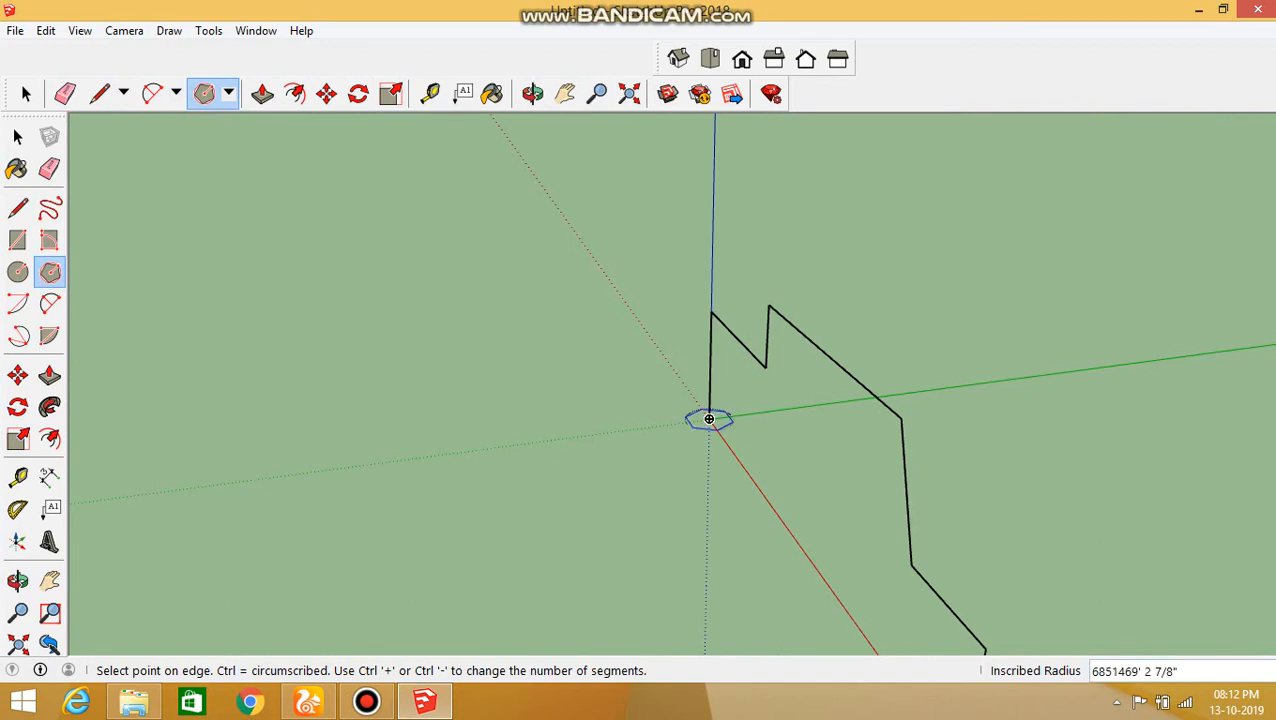
pyautogui.click(709, 419)
pyautogui.moveTo(709, 419); pyautogui.dragTo(679, 455, button='middle')
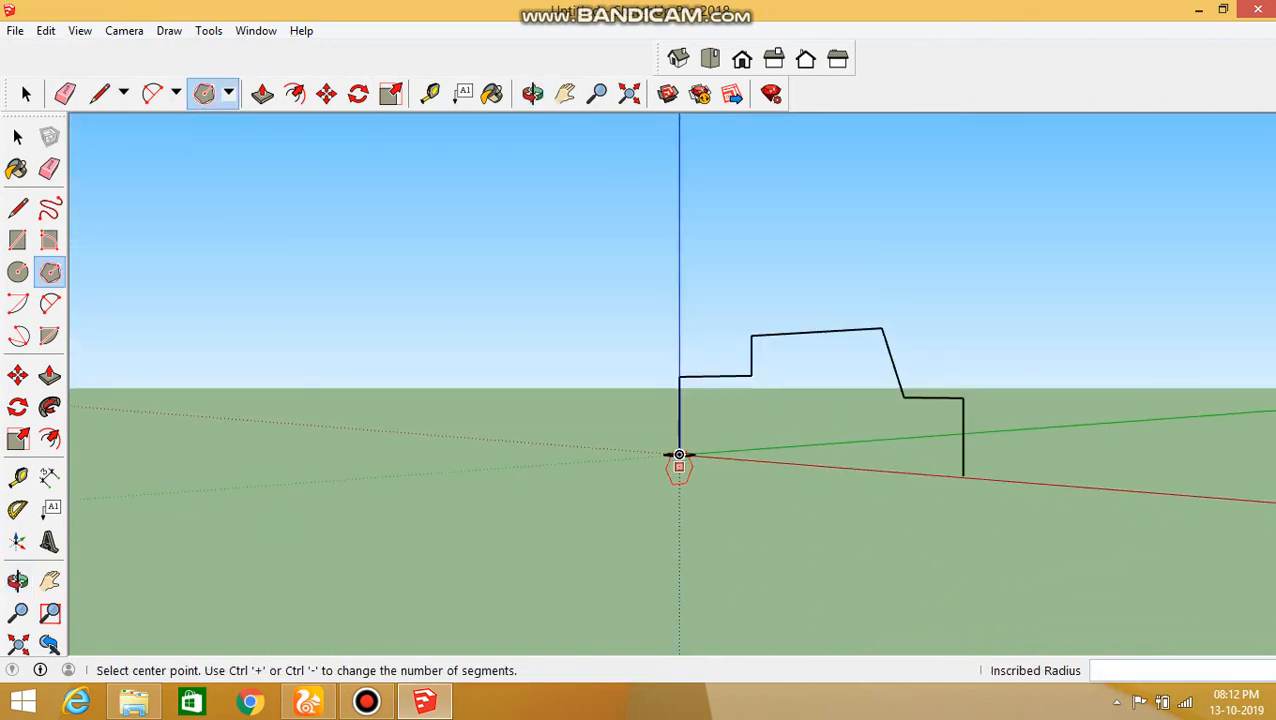
pyautogui.scroll(3, 683, 452)
pyautogui.click(295, 93)
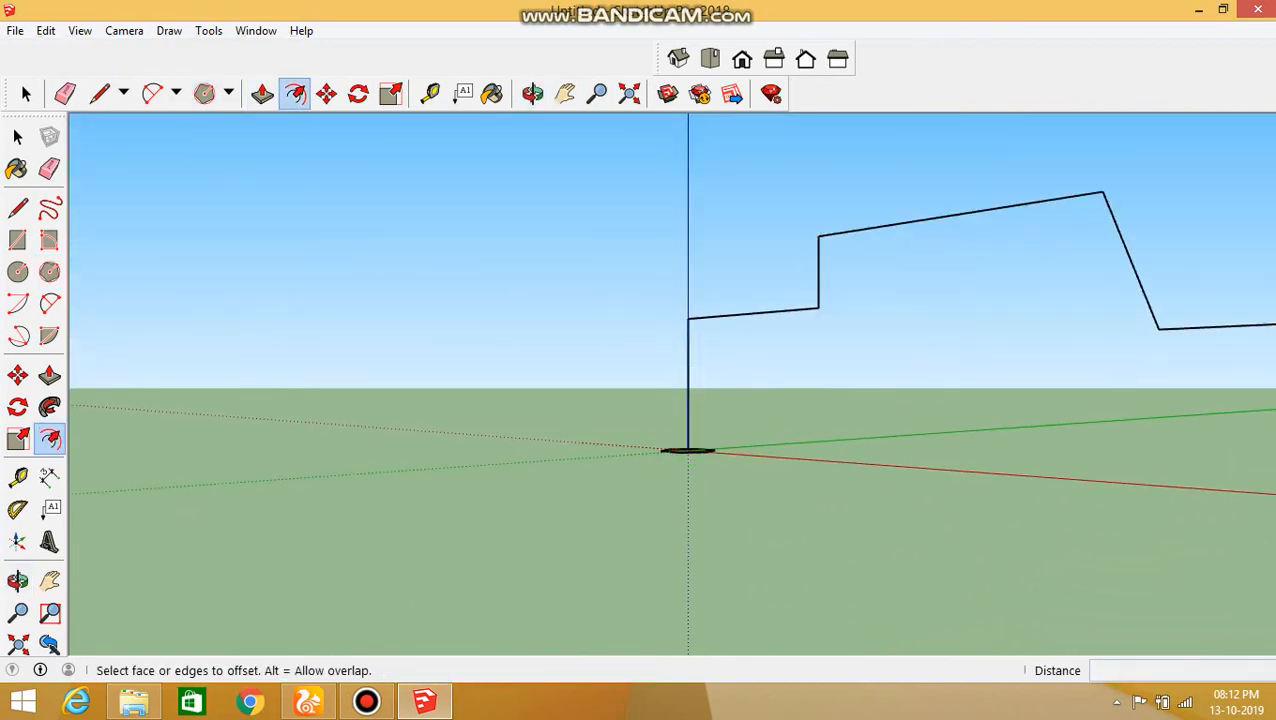
pyautogui.click(676, 449)
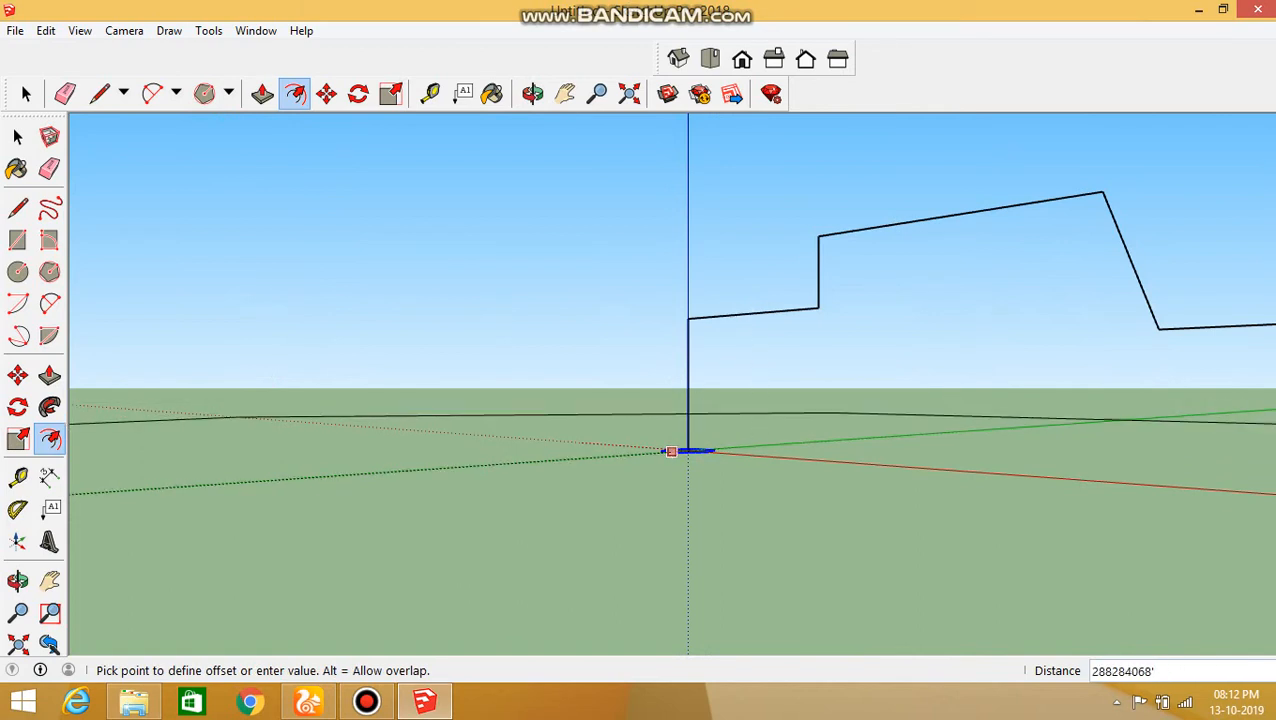
pyautogui.press('Escape')
pyautogui.scroll(-1, 798, 378)
pyautogui.moveTo(798, 378); pyautogui.dragTo(715, 500, button='middle')
pyautogui.scroll(3, 727, 383)
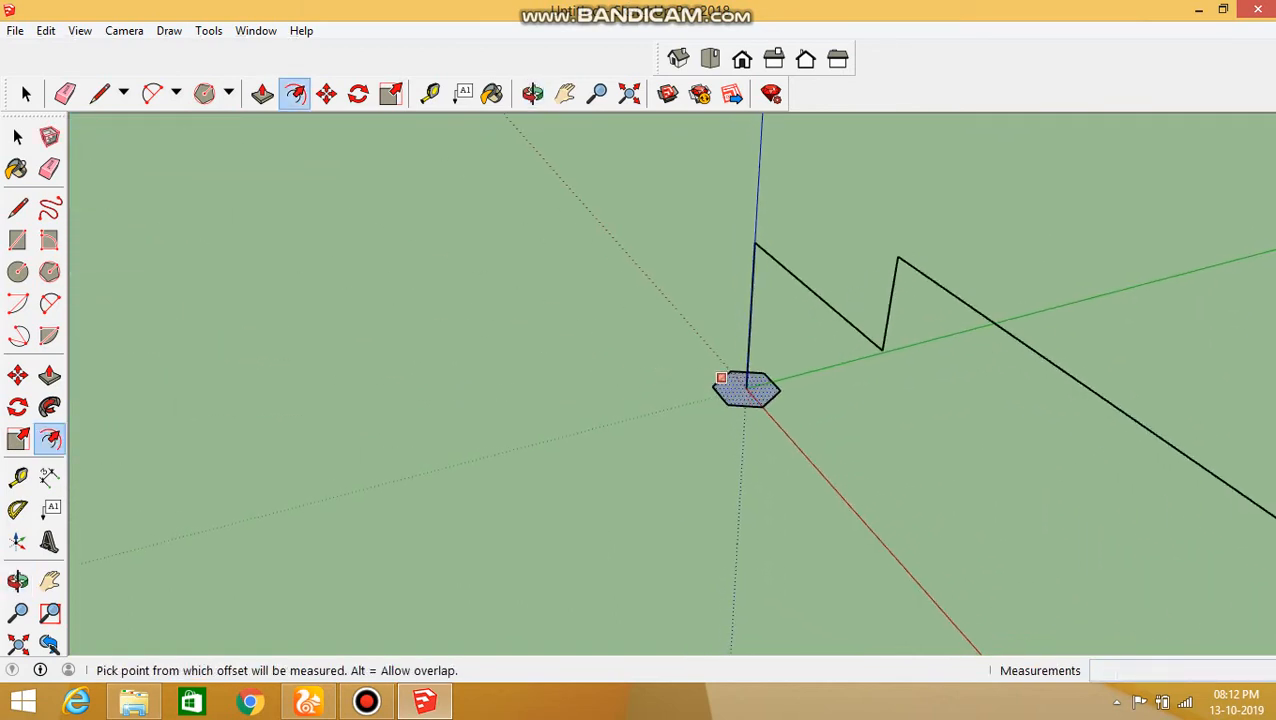
pyautogui.click(742, 407)
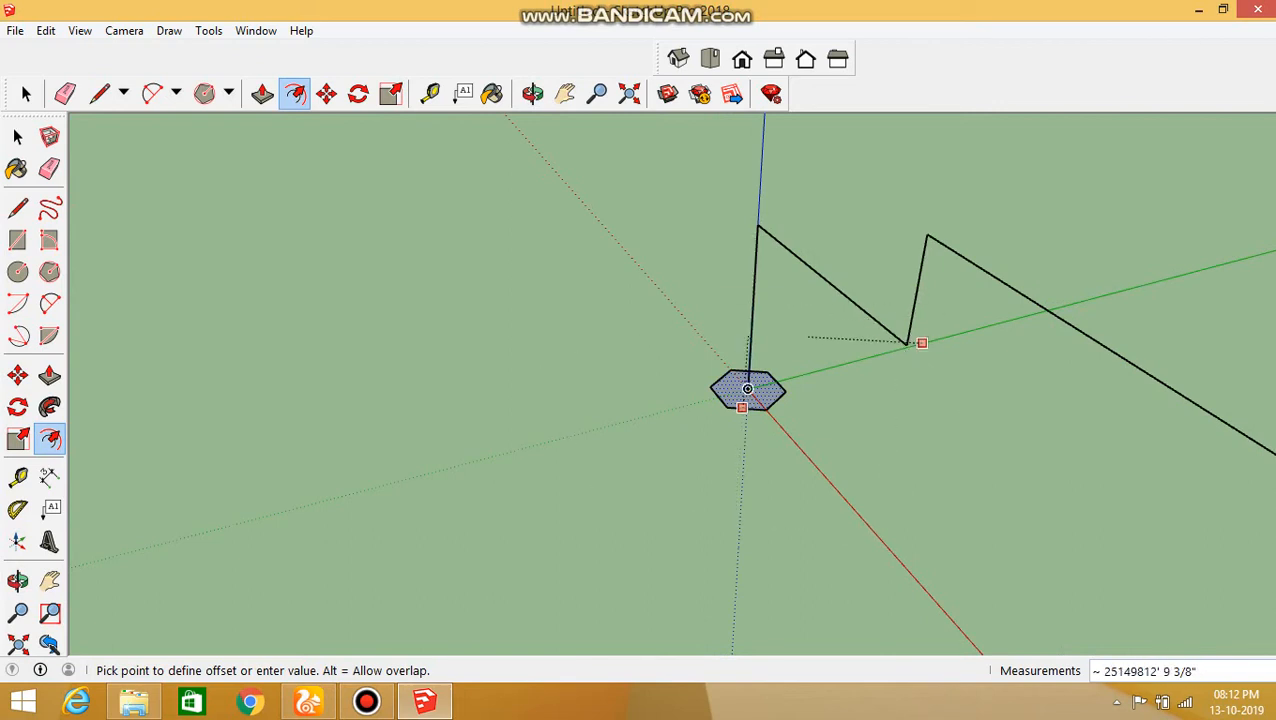
pyautogui.press('Escape')
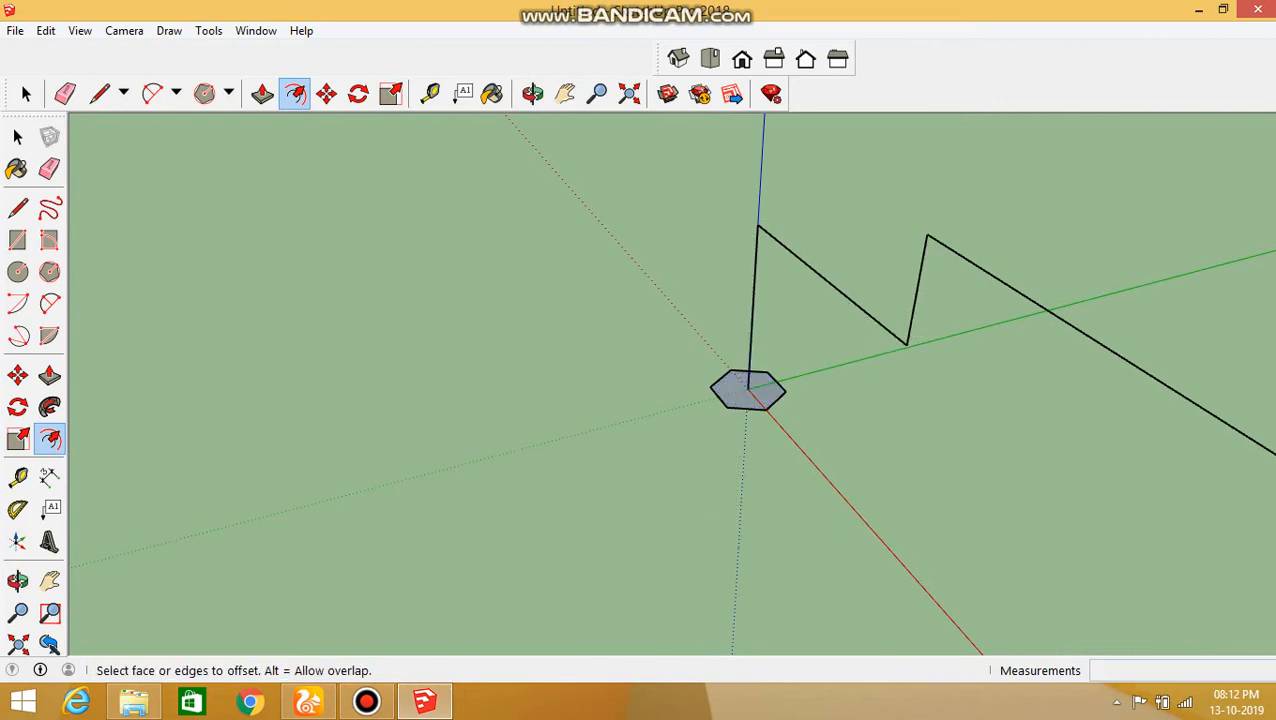
pyautogui.click(772, 402)
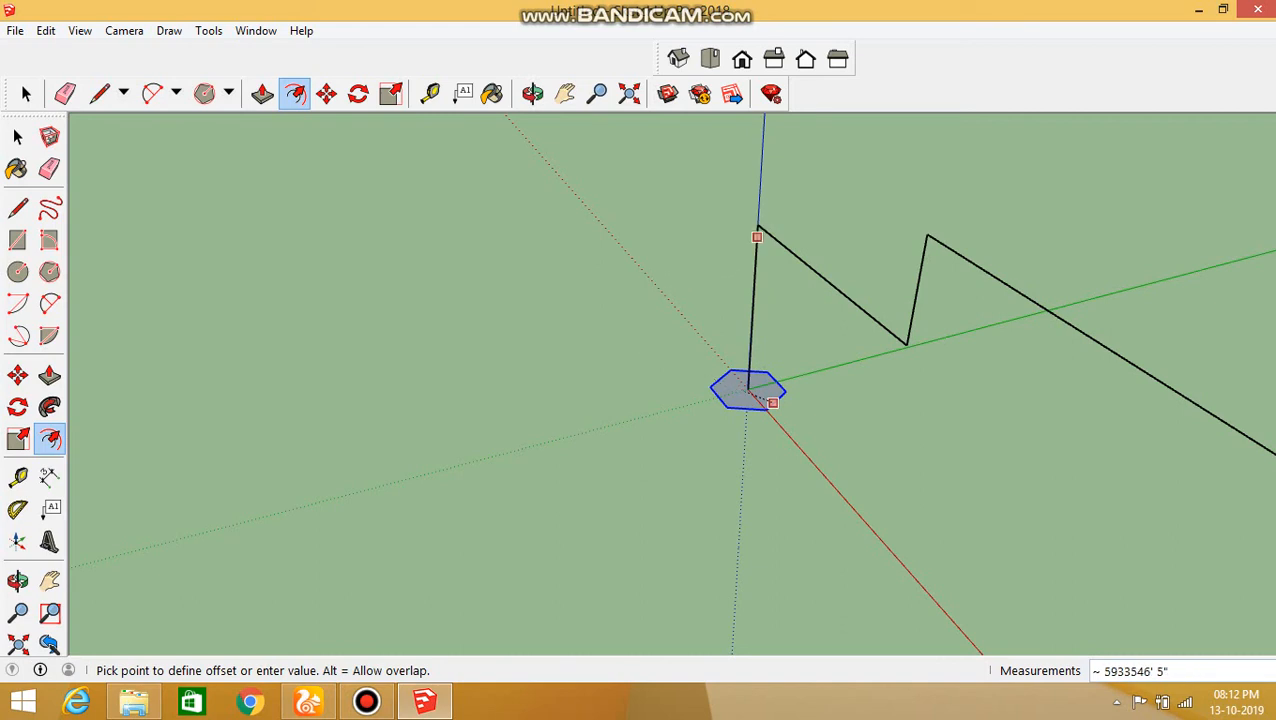
pyautogui.press('Escape')
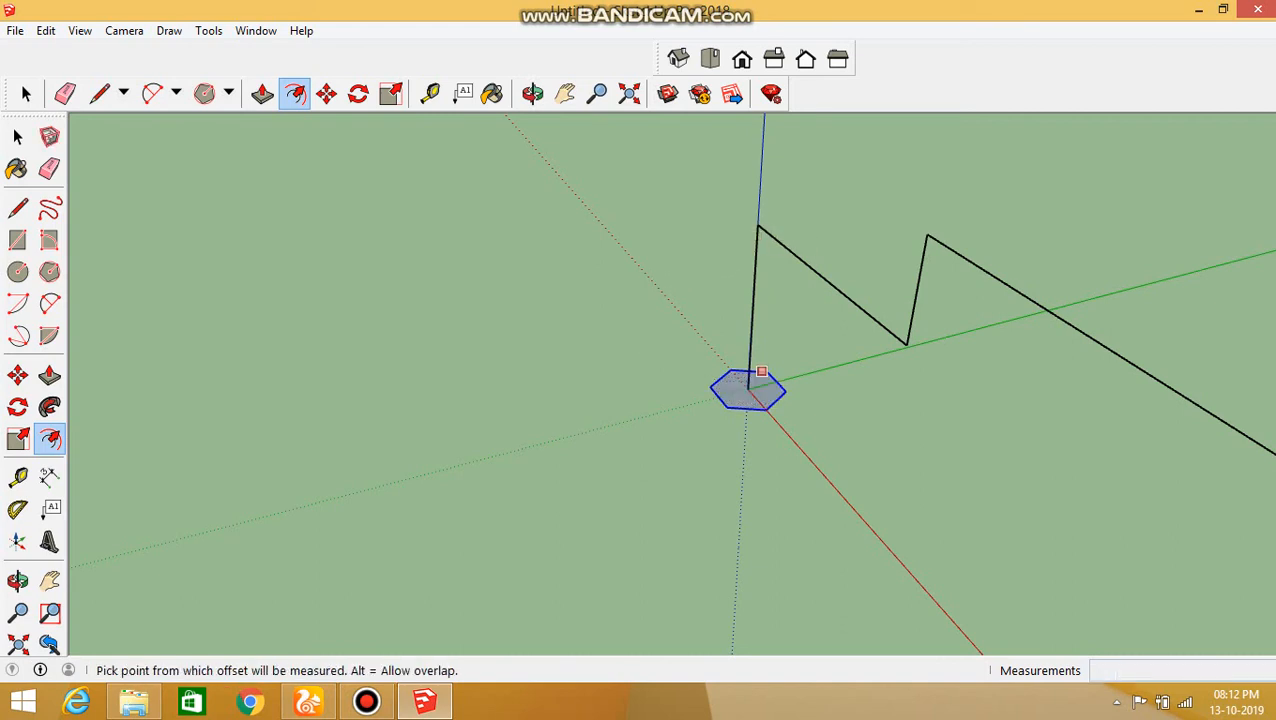
pyautogui.click(756, 373)
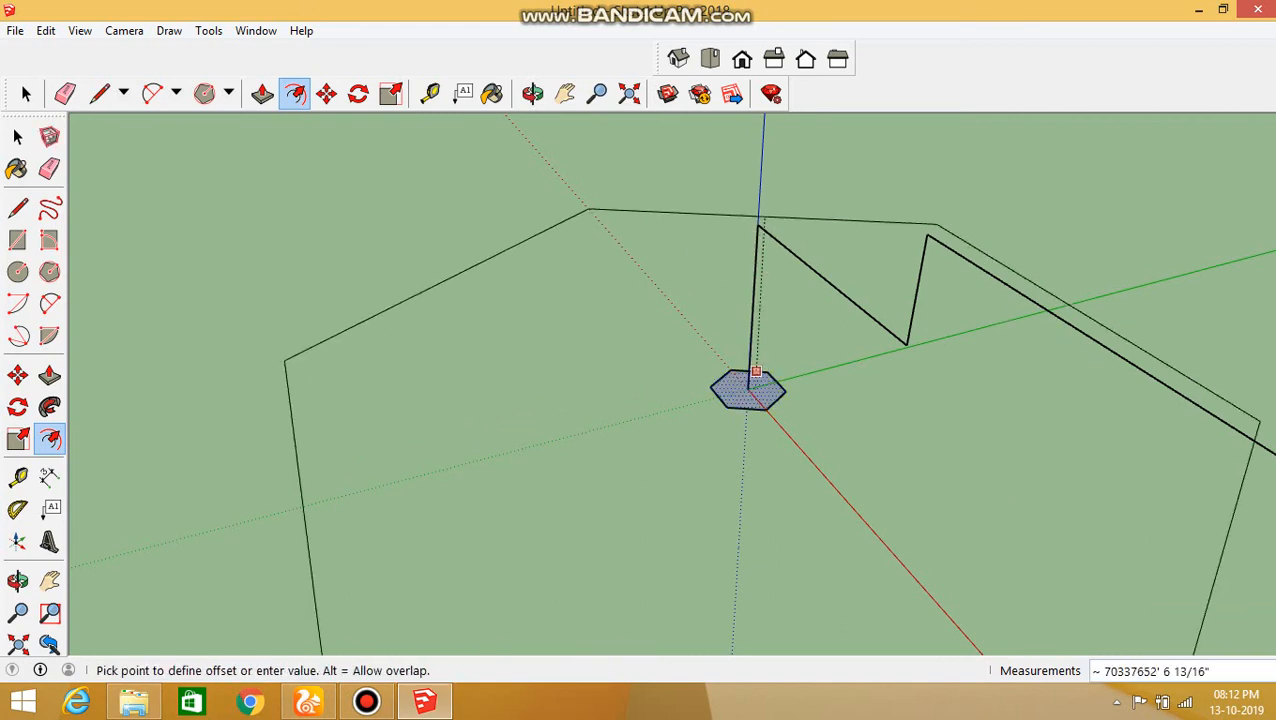
pyautogui.press('Escape')
pyautogui.scroll(-3, 622, 386)
pyautogui.moveTo(622, 386); pyautogui.dragTo(745, 310, button='middle')
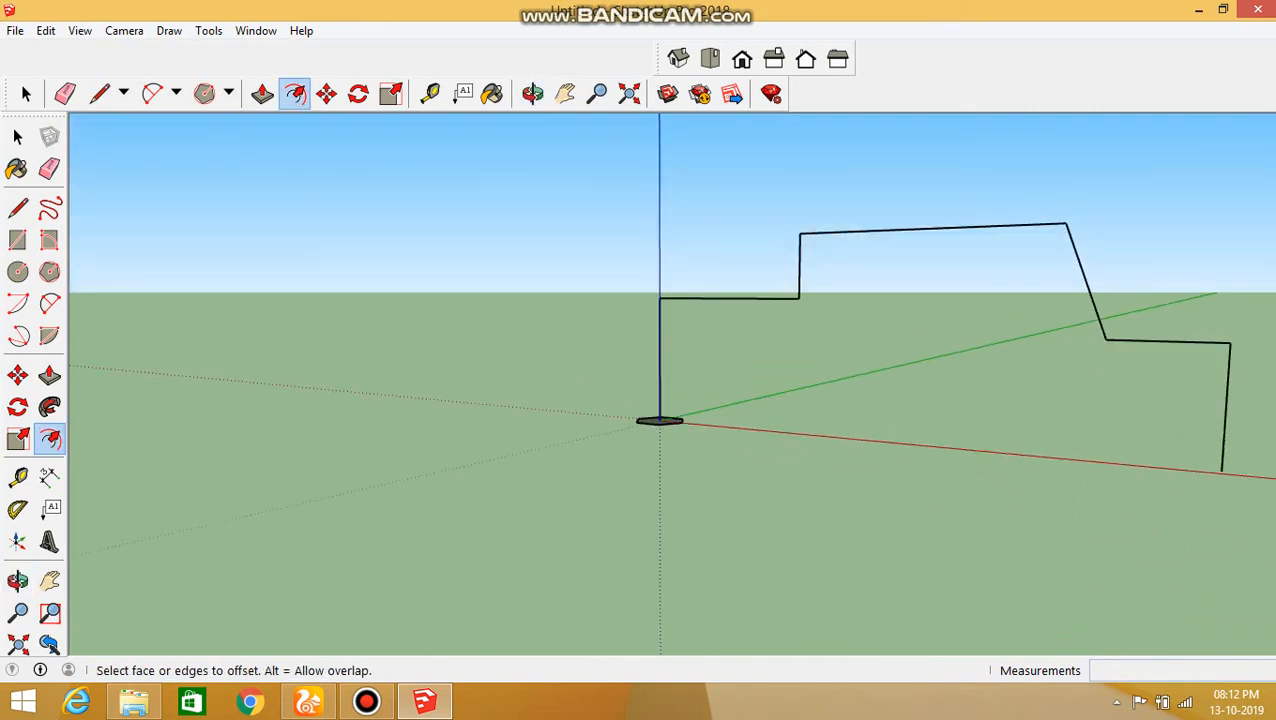
pyautogui.scroll(-2, 725, 345)
pyautogui.scroll(2, 685, 402)
pyautogui.moveTo(690, 402); pyautogui.dragTo(645, 434, button='middle')
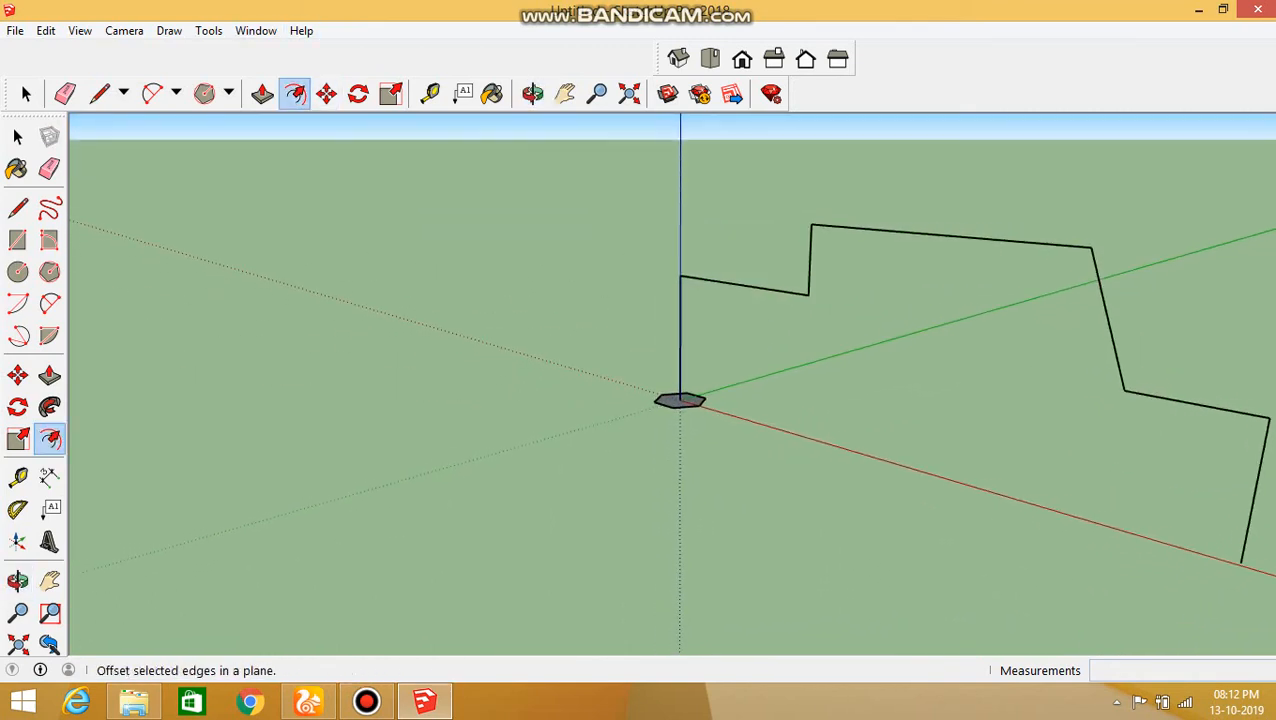
# Undo the hexagon and draw a small 24-sided circle flat on the ground around the path's start at the origin
pyautogui.hotkey('ctrl', 'z')
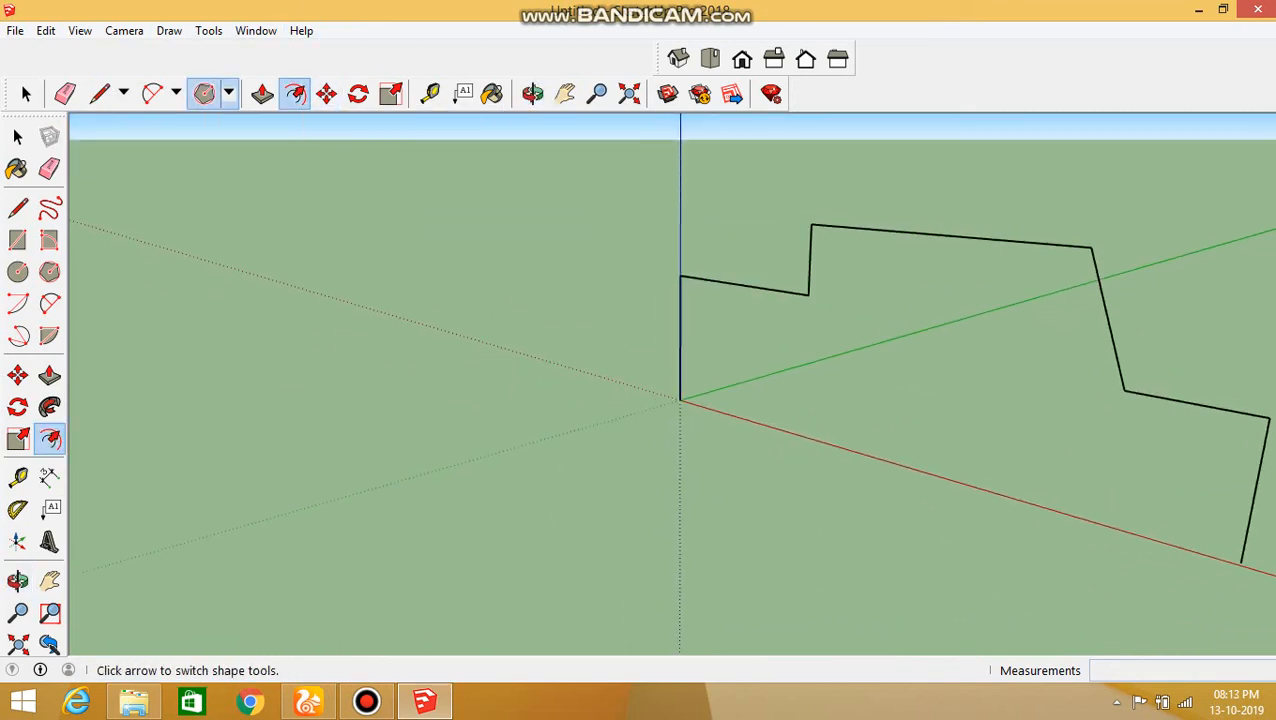
pyautogui.click(204, 93)
pyautogui.click(228, 93)
pyautogui.click(228, 167)
pyautogui.click(680, 399)
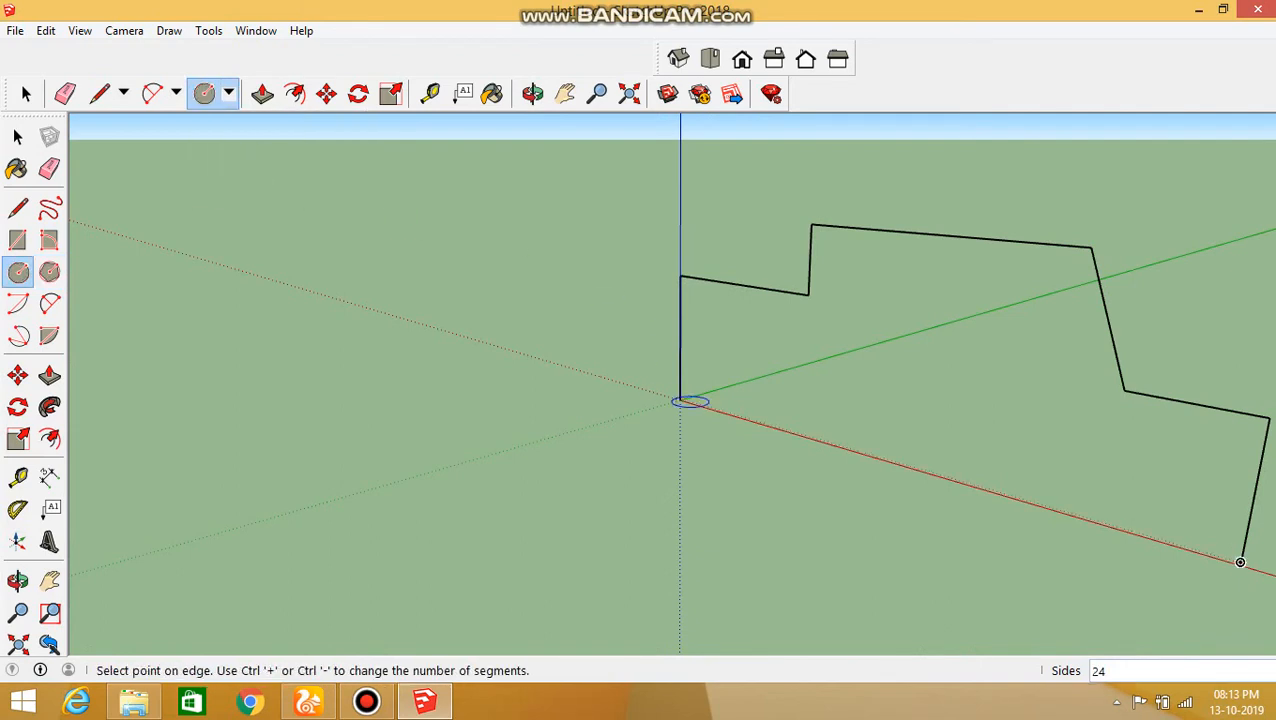
pyautogui.click(738, 401)
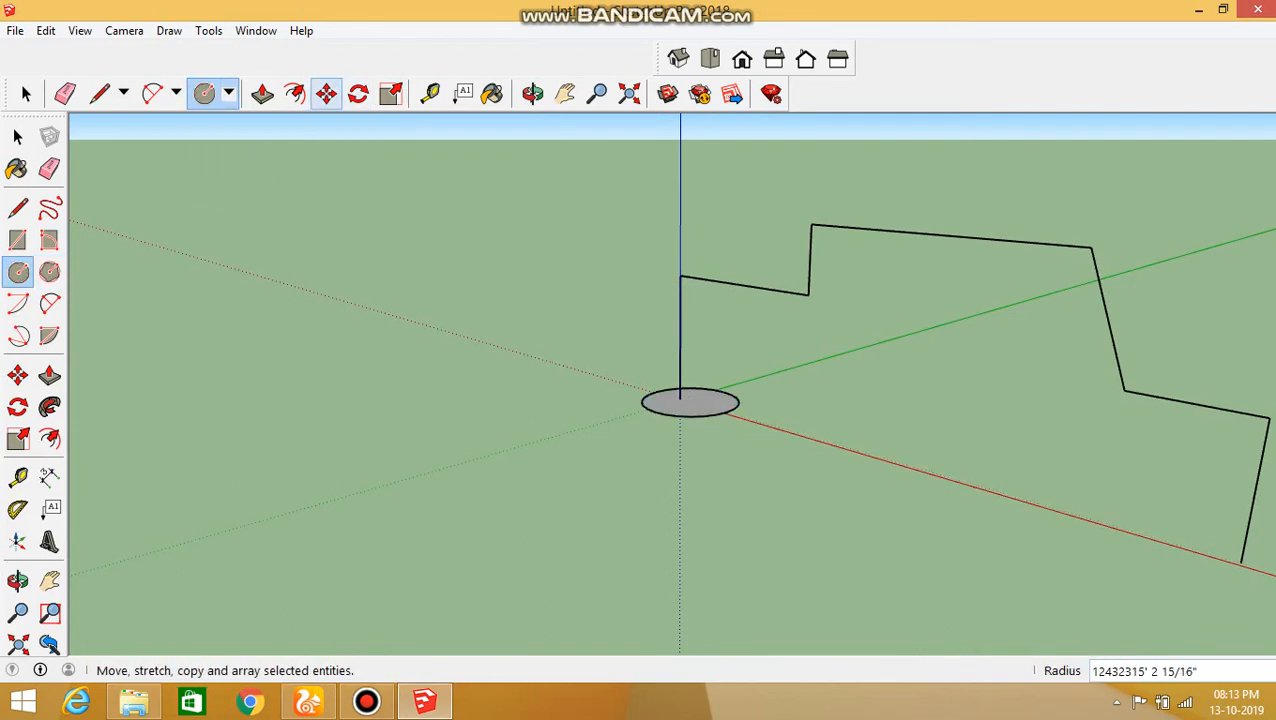
# Sweep the circle along the whole stepped line path with Follow Me to form a bent tube
pyautogui.click(50, 406)
pyautogui.moveTo(690, 402)
pyautogui.mouseDown()
pyautogui.moveTo(683, 281)
pyautogui.moveTo(808, 294)
pyautogui.moveTo(870, 231)
pyautogui.moveTo(1092, 248)
pyautogui.moveTo(1145, 398)
pyautogui.moveTo(1266, 430)
pyautogui.moveTo(1242, 564)
pyautogui.mouseUp()
pyautogui.scroll(-5, 690, 382)
pyautogui.moveTo(750, 370); pyautogui.dragTo(752, 372, button='middle')
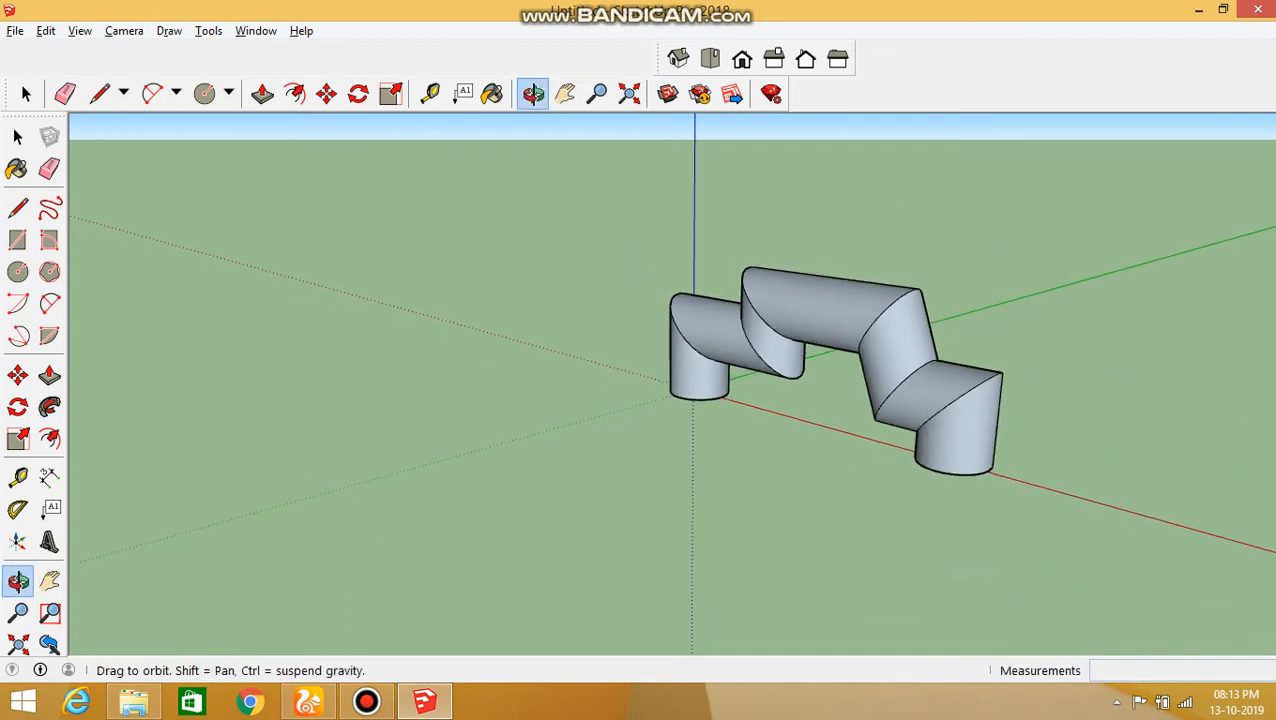
# Examine the swept tube and its mitred corners up close and from several angles
pyautogui.moveTo(900, 350); pyautogui.dragTo(925, 310, button='middle')
pyautogui.scroll(3, 783, 441)
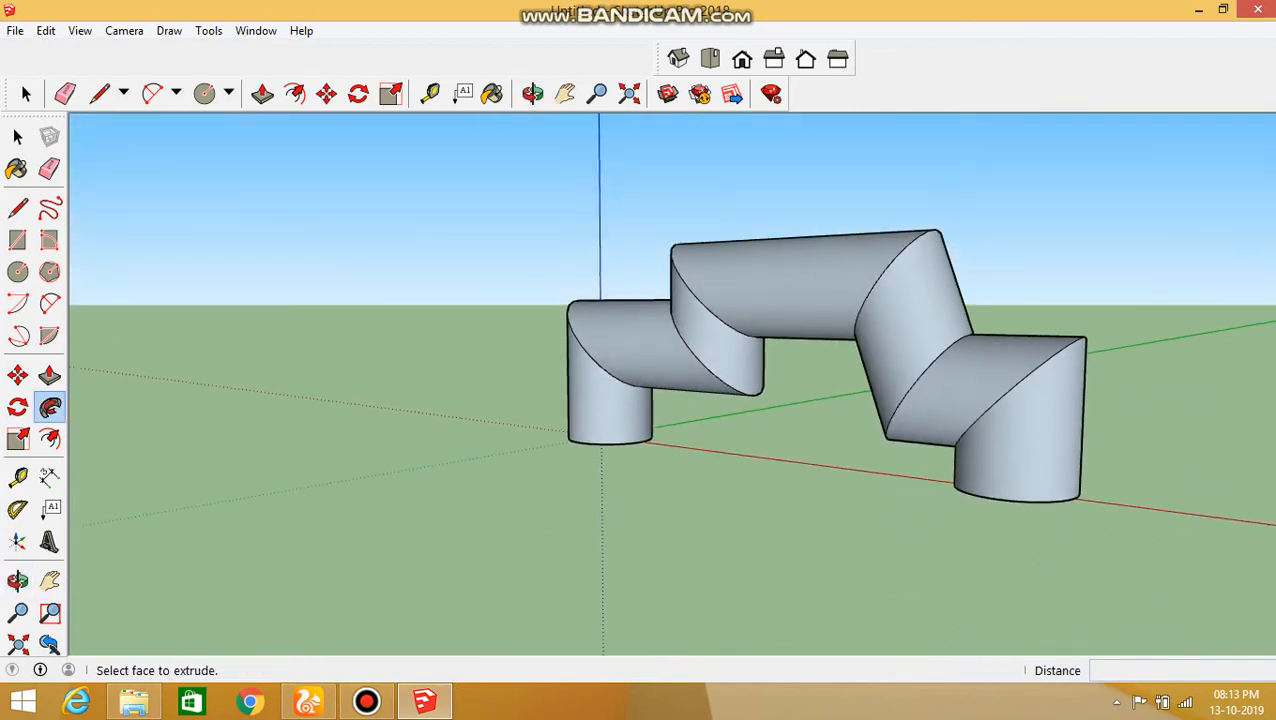
pyautogui.scroll(2, 585, 415)
pyautogui.scroll(-1, 737, 239)
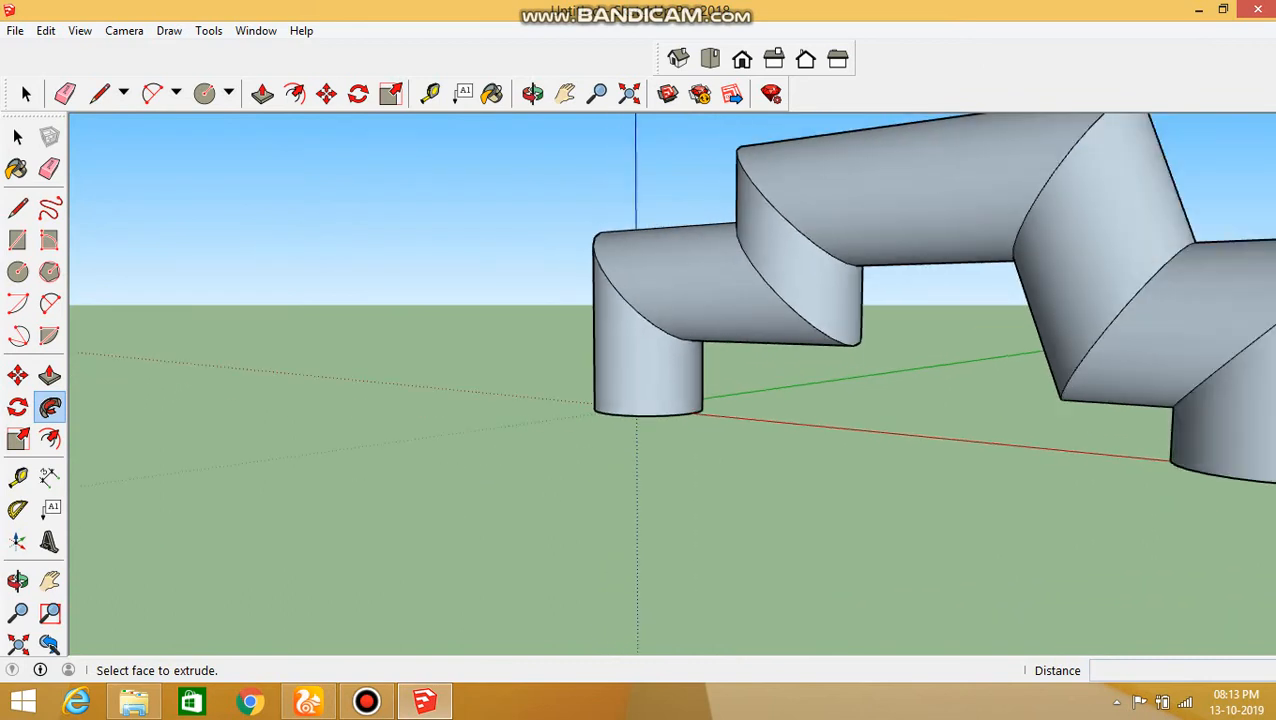
pyautogui.scroll(-4, 785, 262)
pyautogui.moveTo(785, 262); pyautogui.dragTo(744, 356, button='middle')
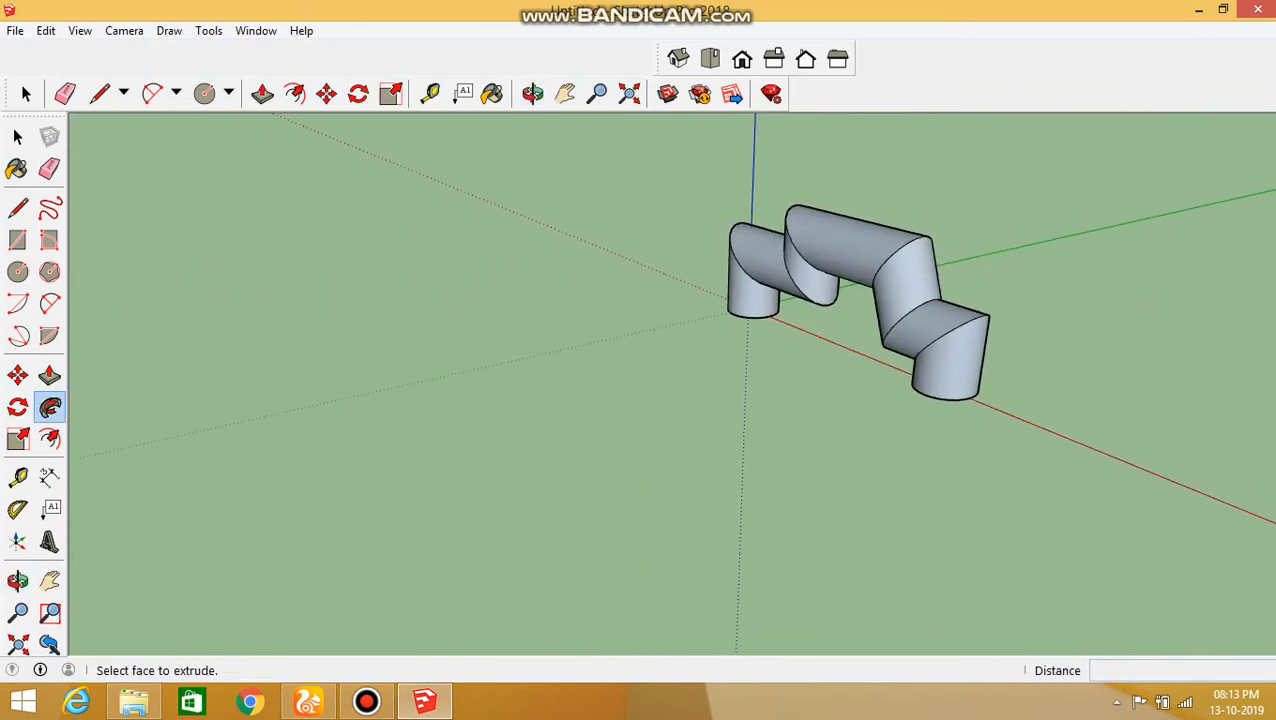
# Undo the tube sweep, the circle at the origin and the path's last vertical segment
pyautogui.click(26, 93)
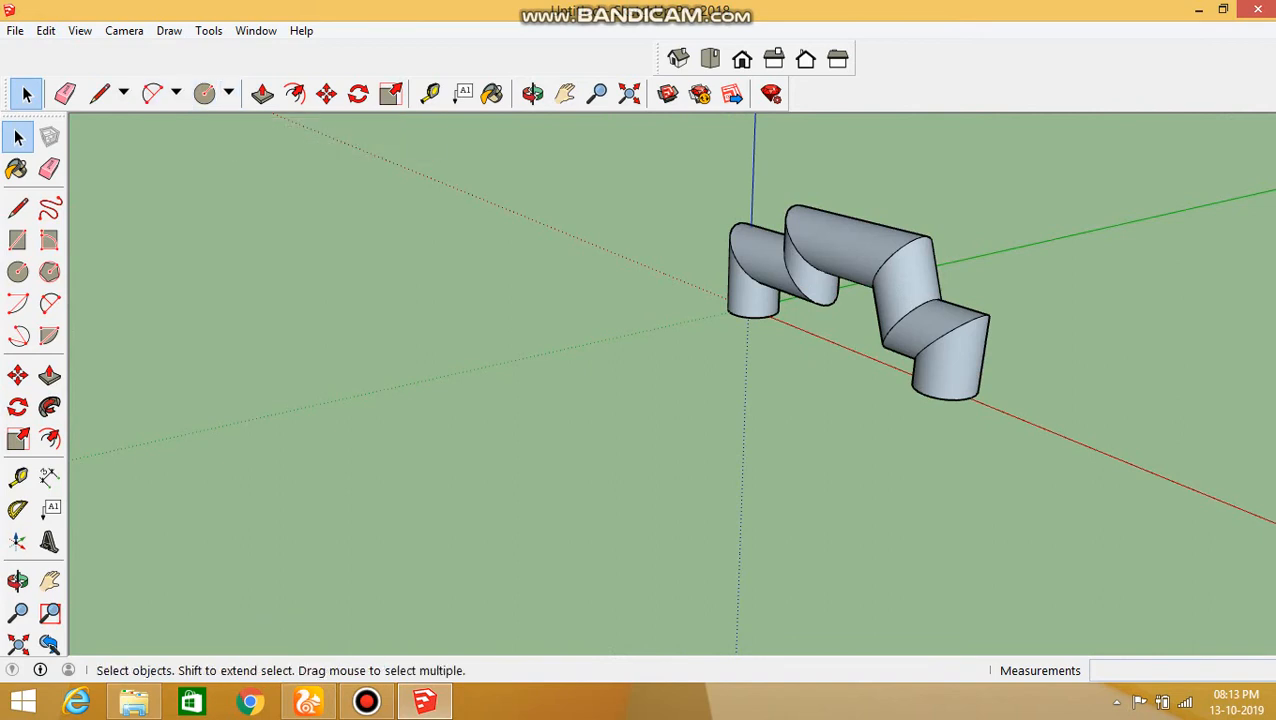
pyautogui.scroll(2, 805, 280)
pyautogui.hotkey('ctrl', 'z')
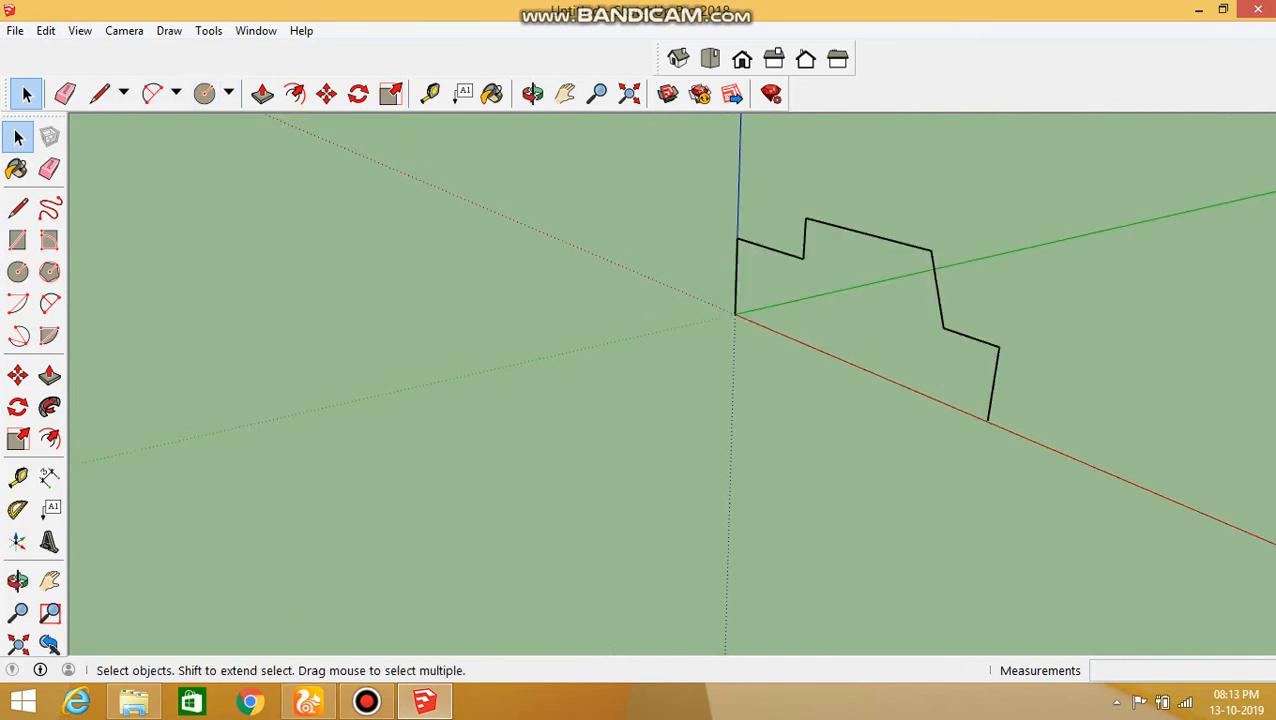
# Draw a small six-sided polygon flat on the ground at the origin, at the foot of the path's first vertical segment
pyautogui.click(228, 93)
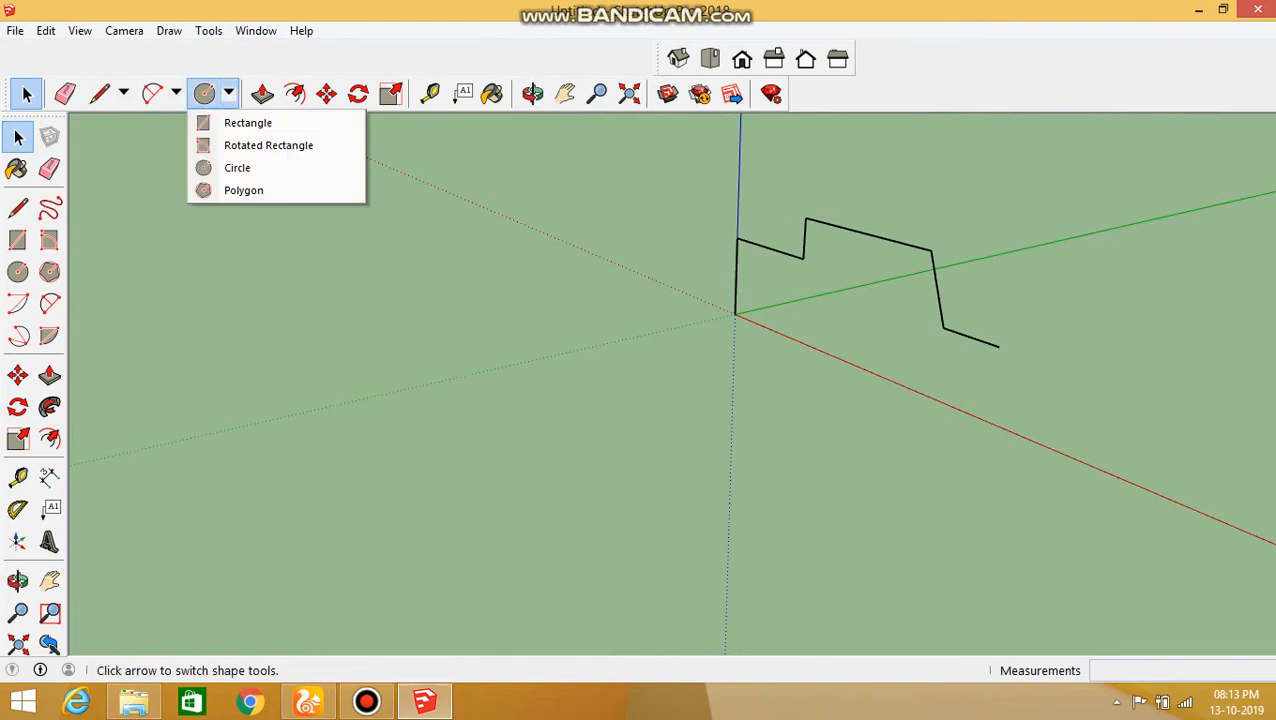
pyautogui.click(242, 191)
pyautogui.scroll(5, 704, 300)
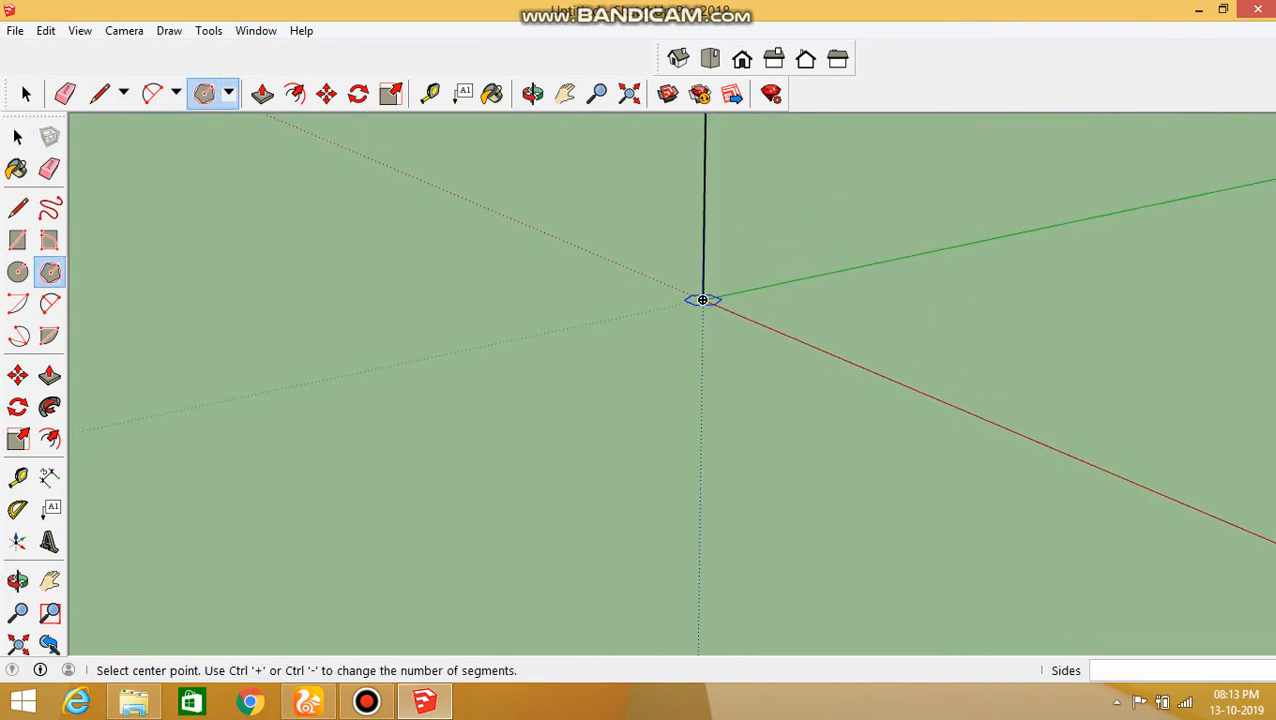
pyautogui.click(702, 300)
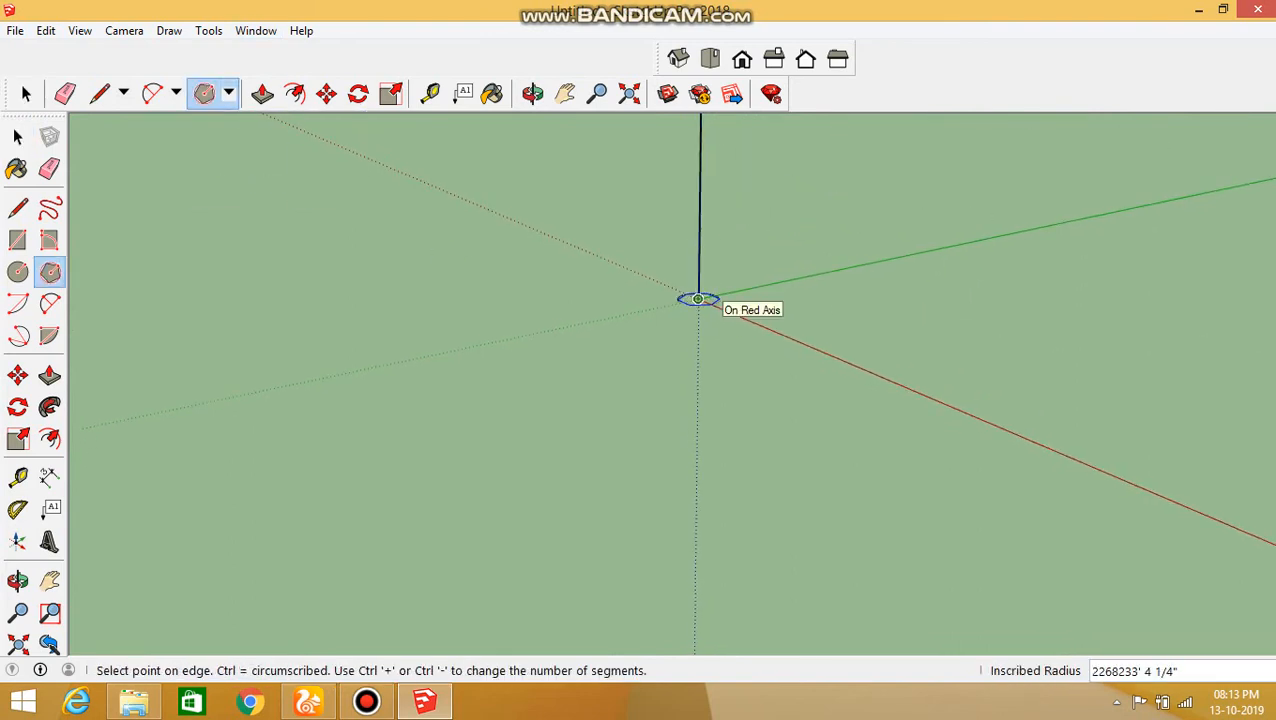
pyautogui.click(699, 299)
# Sweep the hexagon with Follow Me along the first three path segments and a short way into the long upper one
pyautogui.click(50, 406)
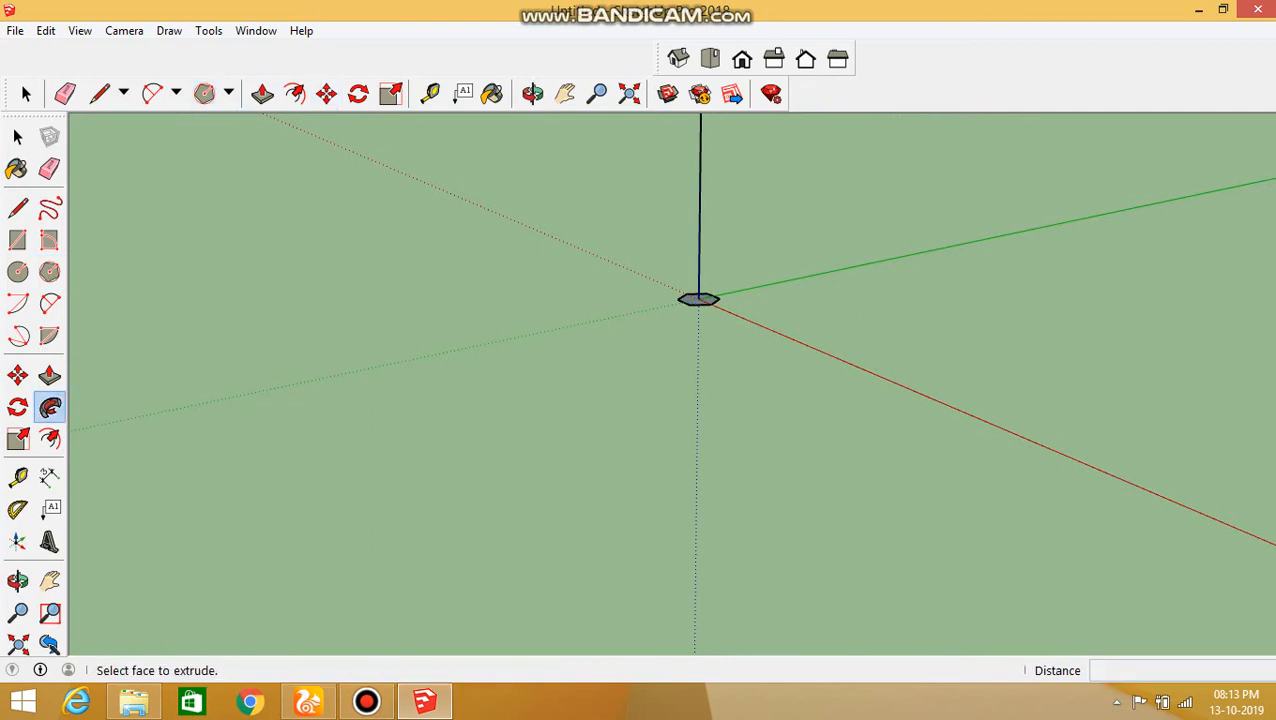
pyautogui.click(699, 301)
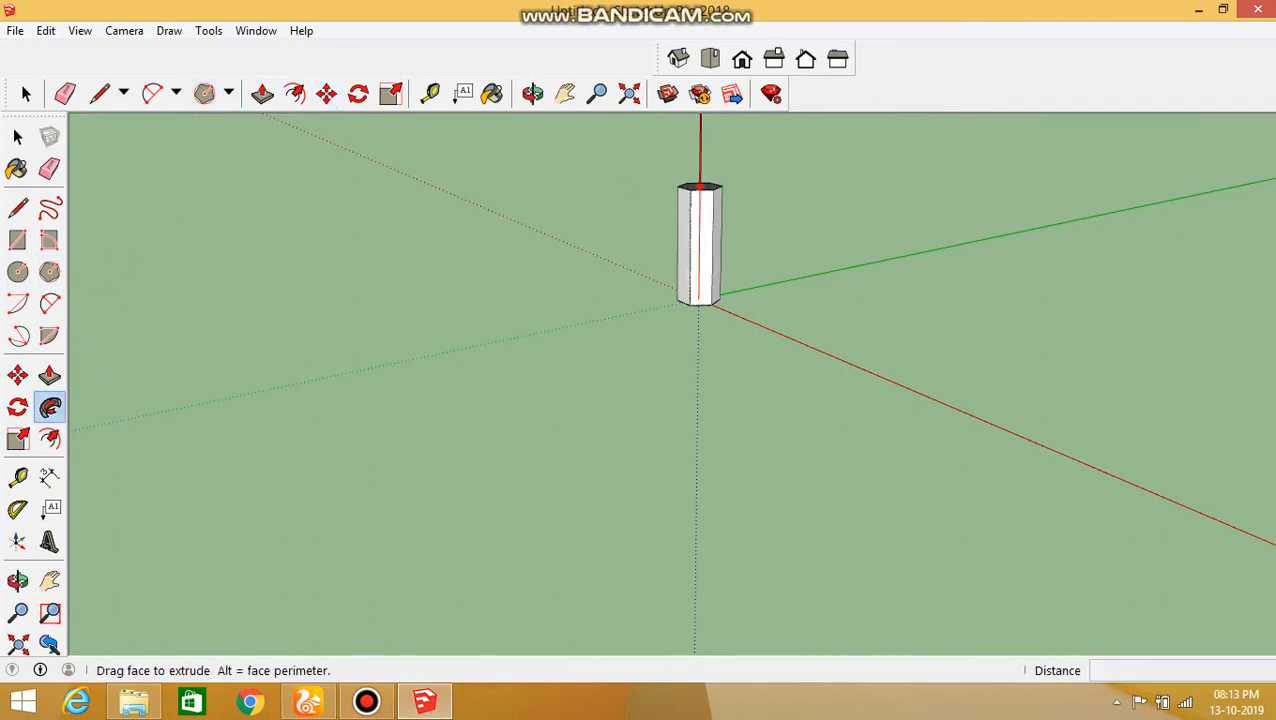
pyautogui.moveTo(742, 168); pyautogui.dragTo(807, 178, button='middle')
pyautogui.scroll(-2, 736, 282)
pyautogui.scroll(-2, 745, 272)
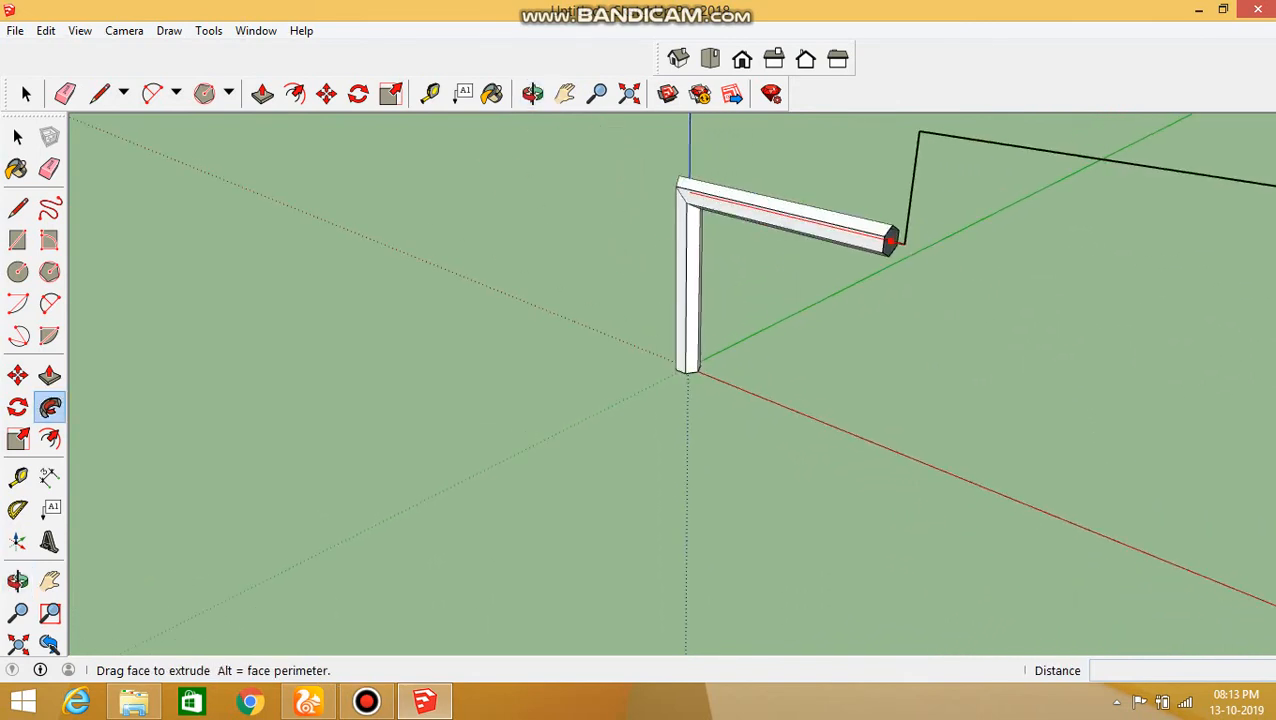
pyautogui.click(1002, 142)
pyautogui.scroll(-4, 825, 212)
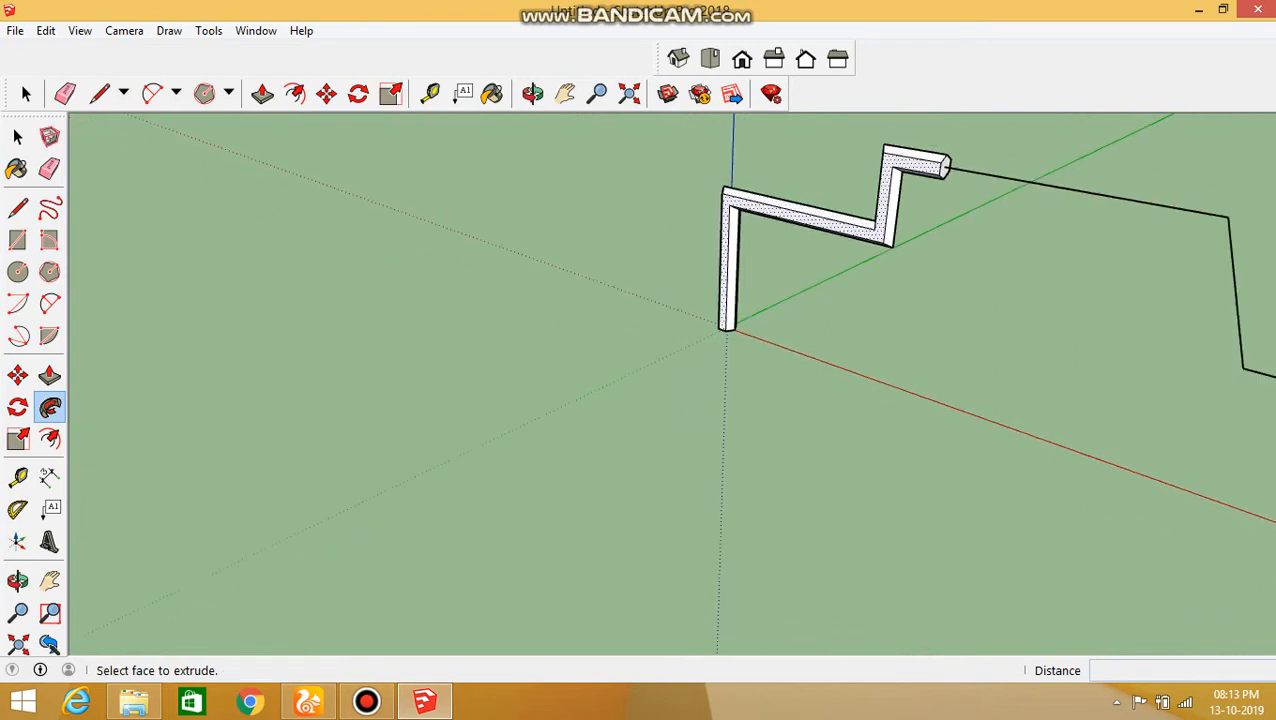
# Examine the partly swept hexagonal profile and the remaining open path from several angles and distances
pyautogui.moveTo(825, 212); pyautogui.dragTo(915, 207, button='middle')
pyautogui.moveTo(1000, 160); pyautogui.dragTo(1050, 190, button='middle')
pyautogui.scroll(2, 1034, 259)
pyautogui.scroll(-2, 676, 296)
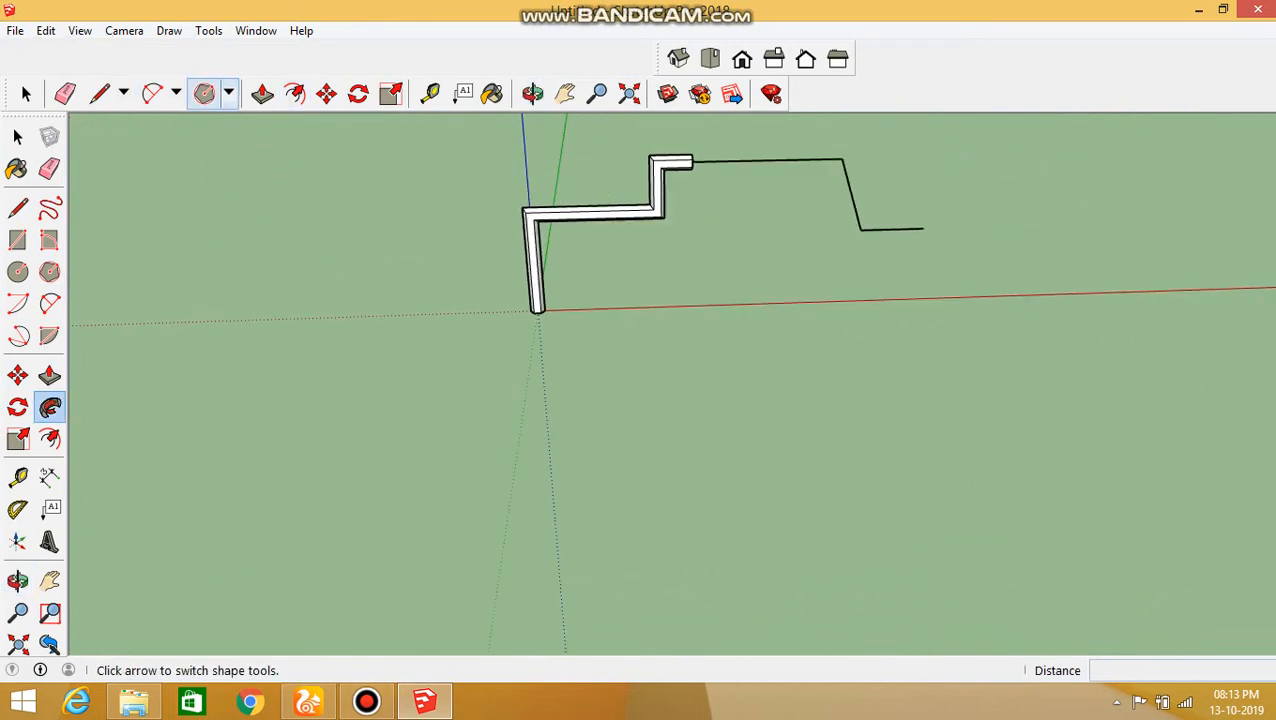
pyautogui.click(228, 93)
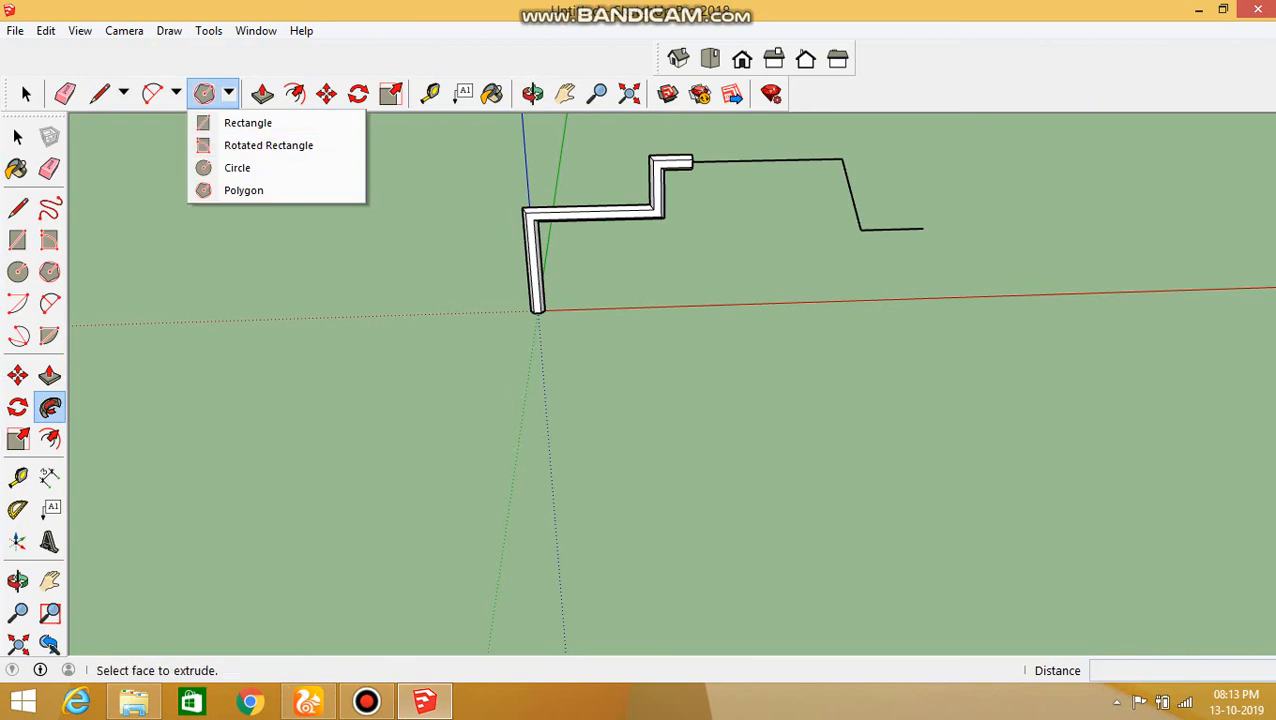
pyautogui.click(800, 270)
pyautogui.moveTo(800, 270); pyautogui.dragTo(645, 225, button='middle')
pyautogui.scroll(-2, 645, 225)
pyautogui.scroll(-2, 637, 273)
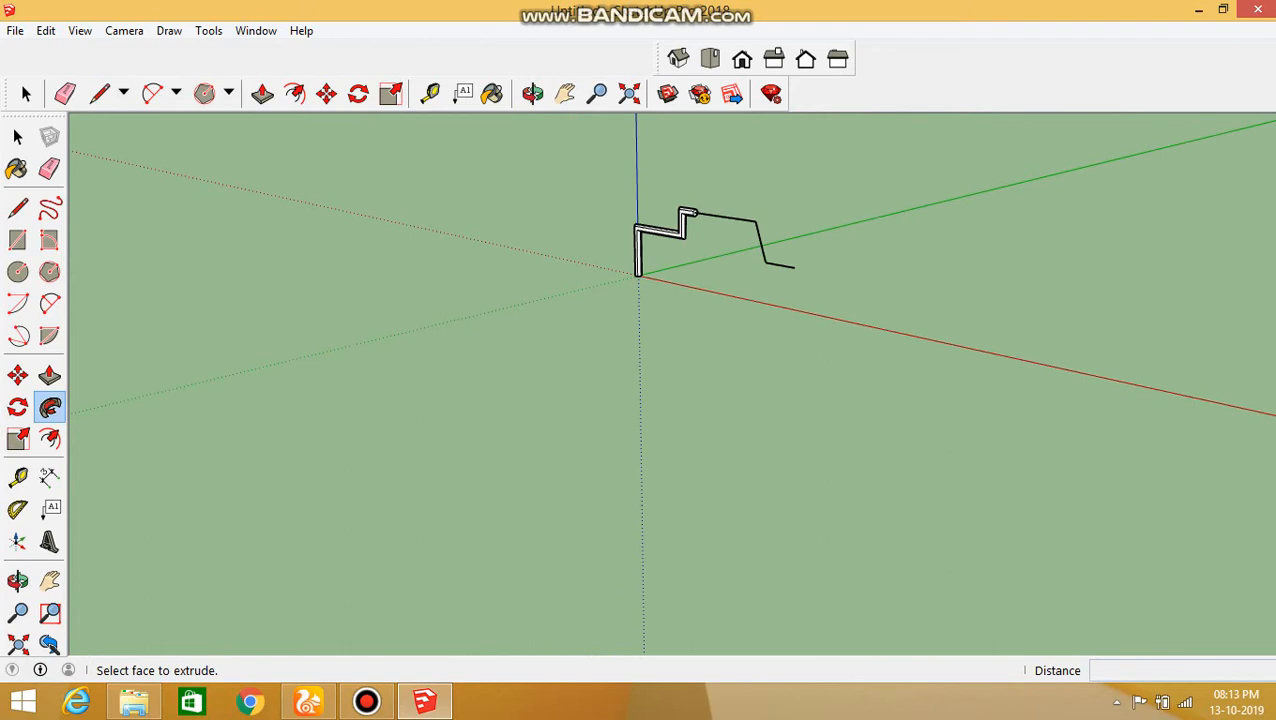
# Draw a large rectangle flat on the ground in front of the hexagonal column's foot, its short side about 26,446,654 feet
pyautogui.scroll(10, 642, 265)
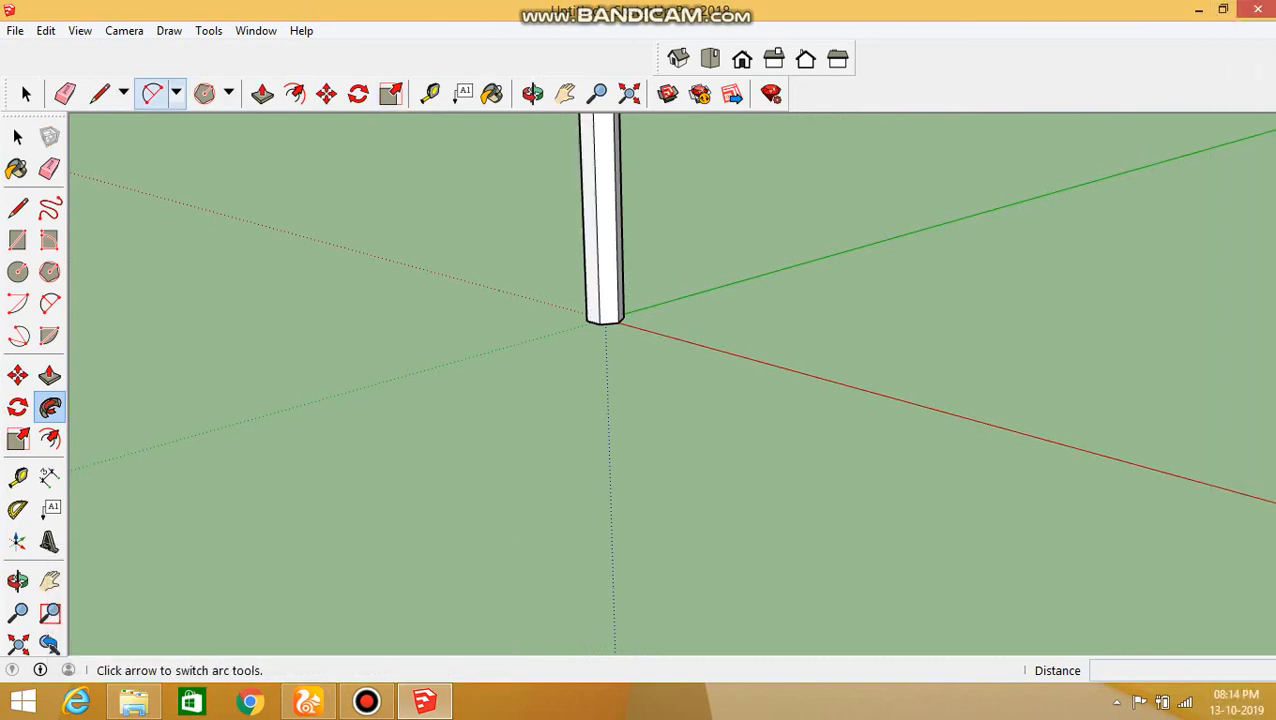
pyautogui.click(228, 93)
pyautogui.click(237, 121)
pyautogui.click(347, 401)
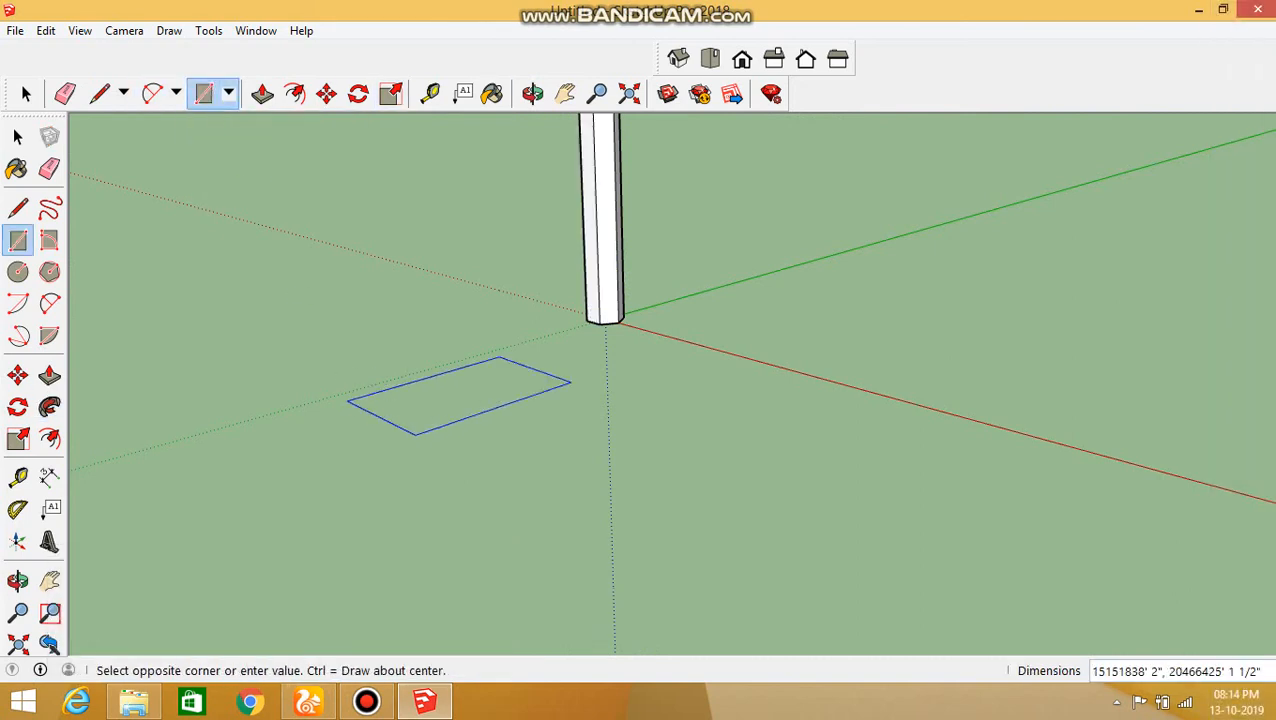
pyautogui.click(1036, 480)
# Push/Pull the ground rectangle upward by about 10,943,971 feet to form a solid box
pyautogui.press('p')
pyautogui.click(293, 93)
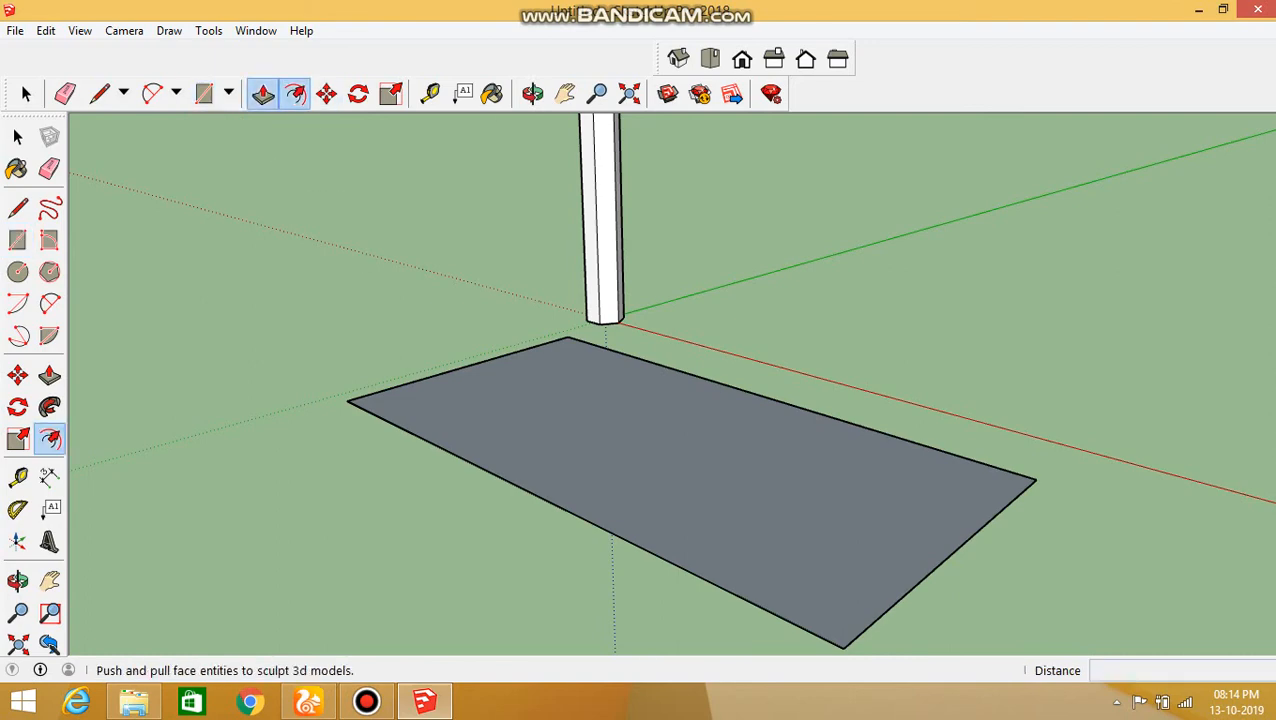
pyautogui.click(264, 93)
pyautogui.moveTo(640, 470); pyautogui.dragTo(640, 463)
pyautogui.click(640, 463)
pyautogui.click(932, 428)
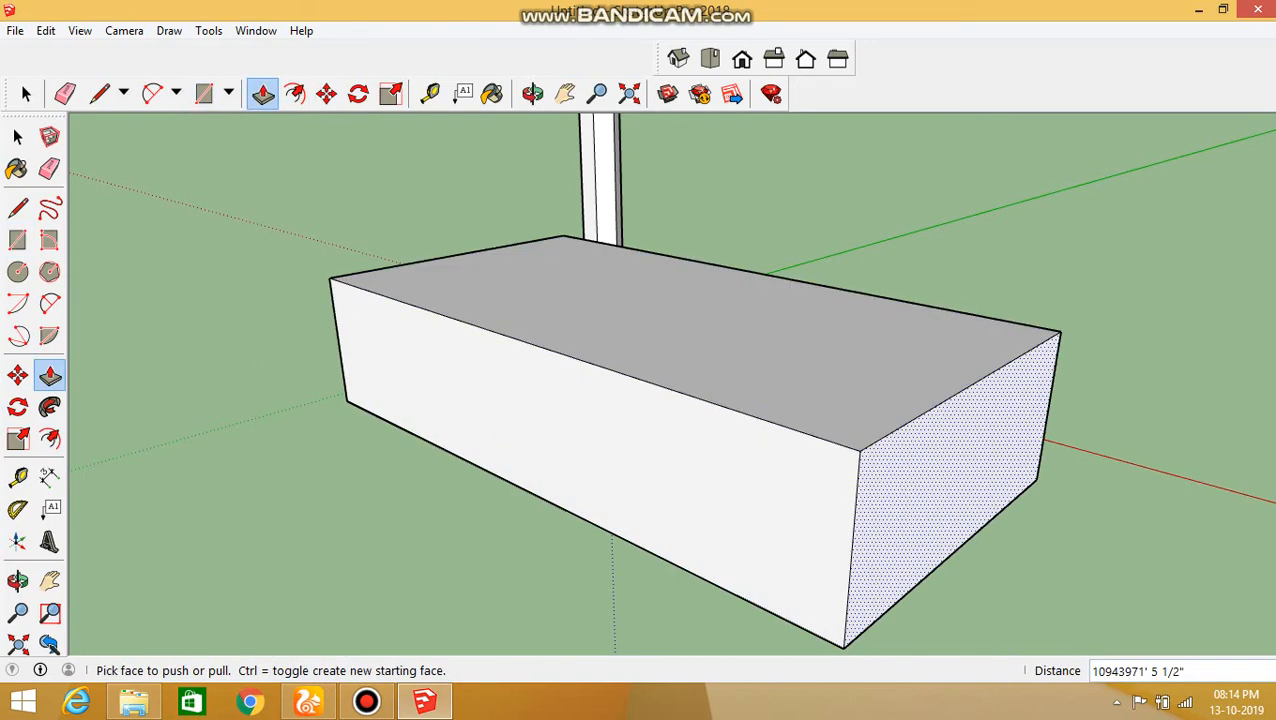
# Trace the two short edges of the box's top face with the Line tool, corner to corner
pyautogui.click(99, 93)
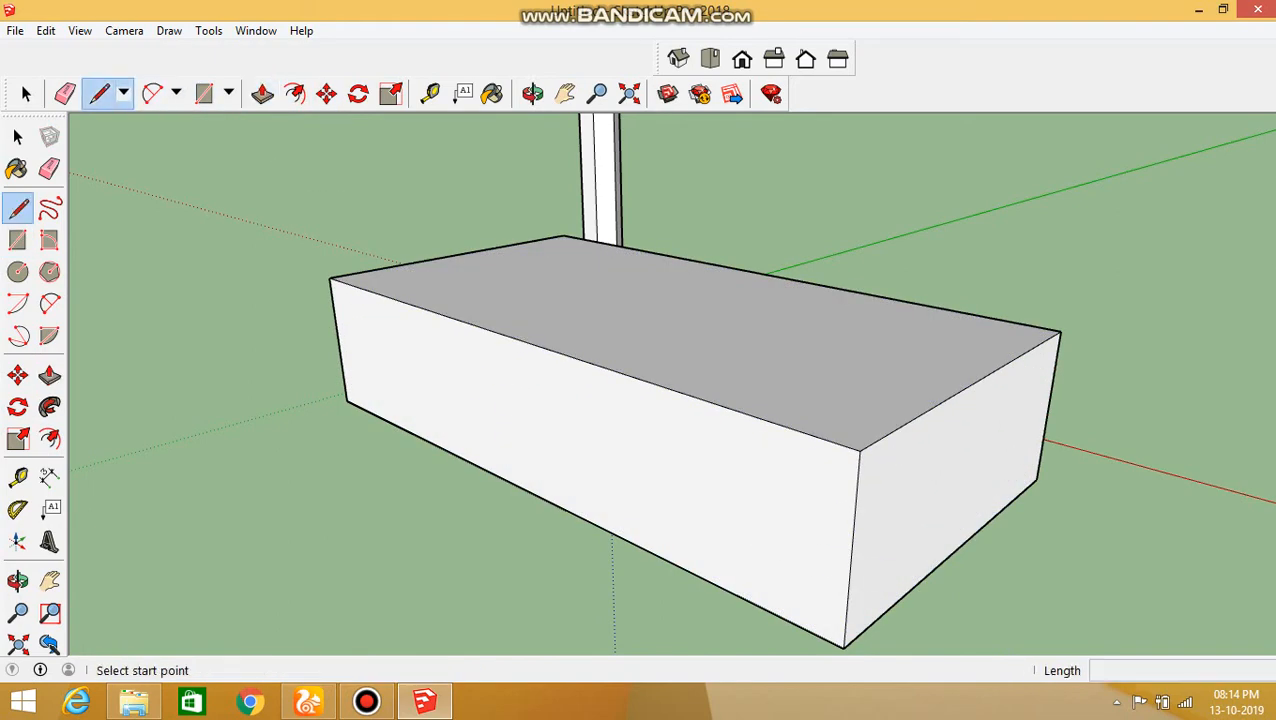
pyautogui.click(860, 450)
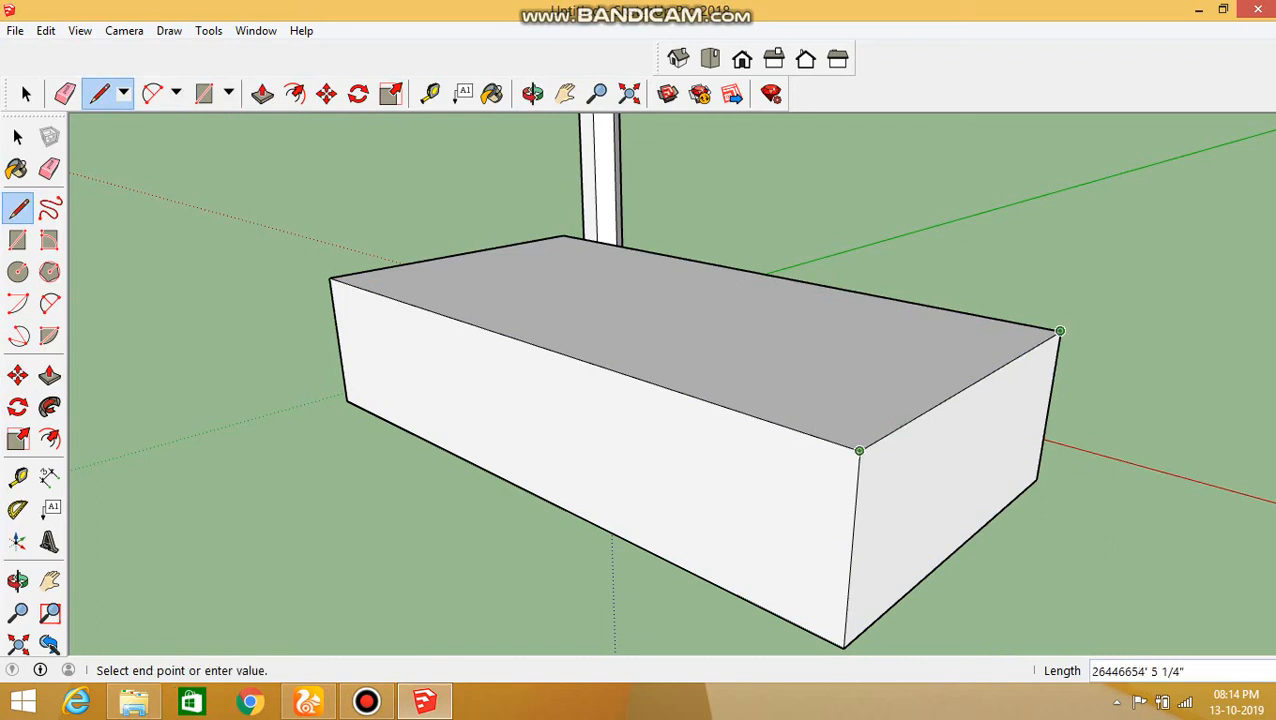
pyautogui.click(1060, 331)
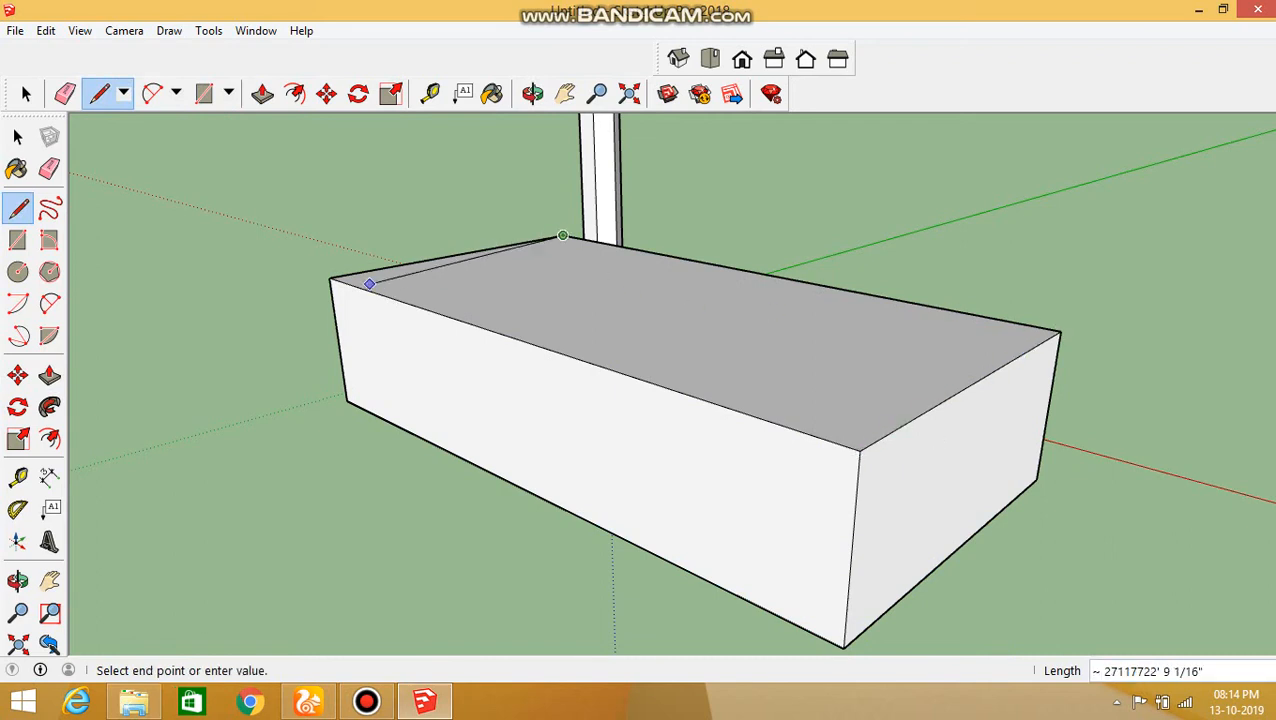
pyautogui.click(329, 277)
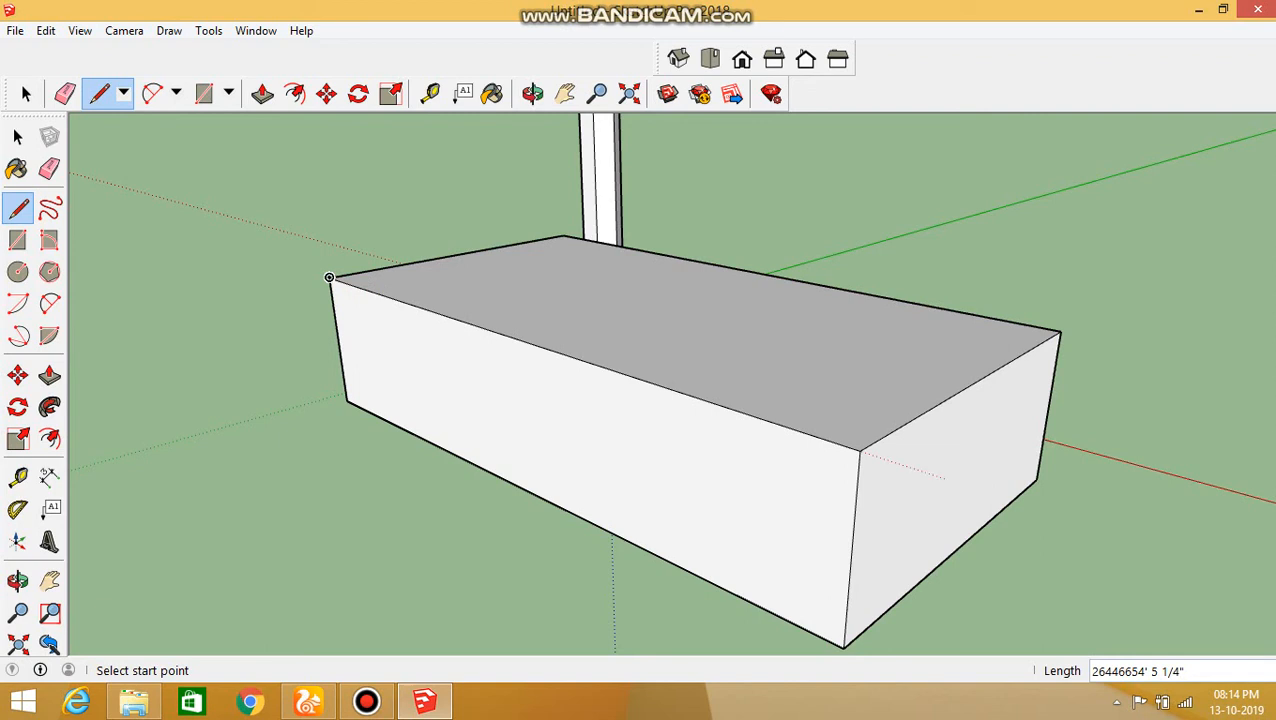
pyautogui.scroll(2, 914, 468)
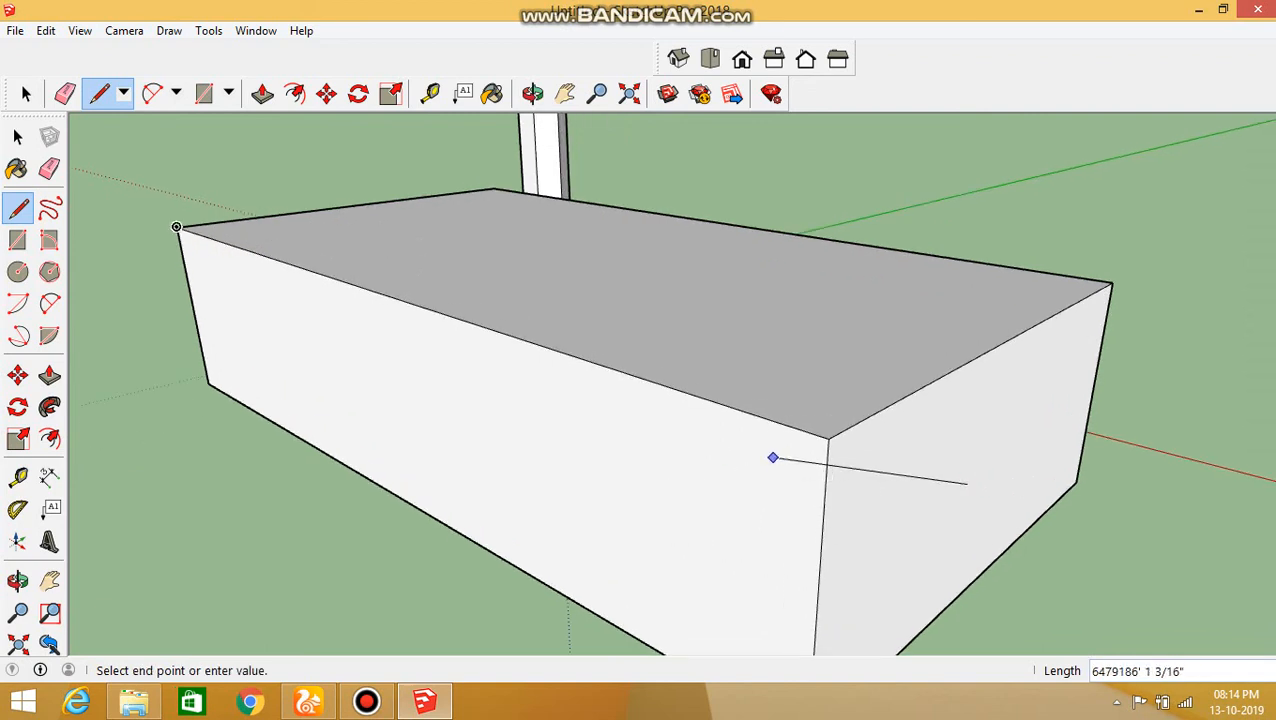
pyautogui.press('Escape')
pyautogui.scroll(1, 845, 435)
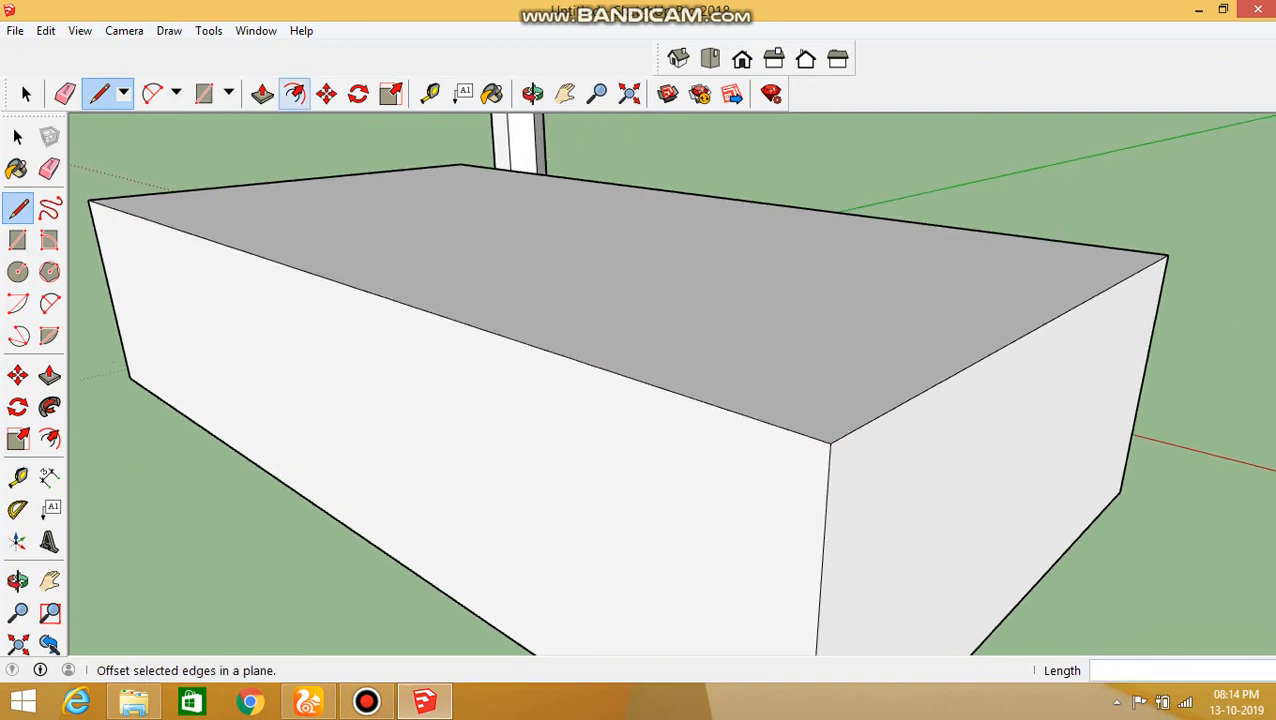